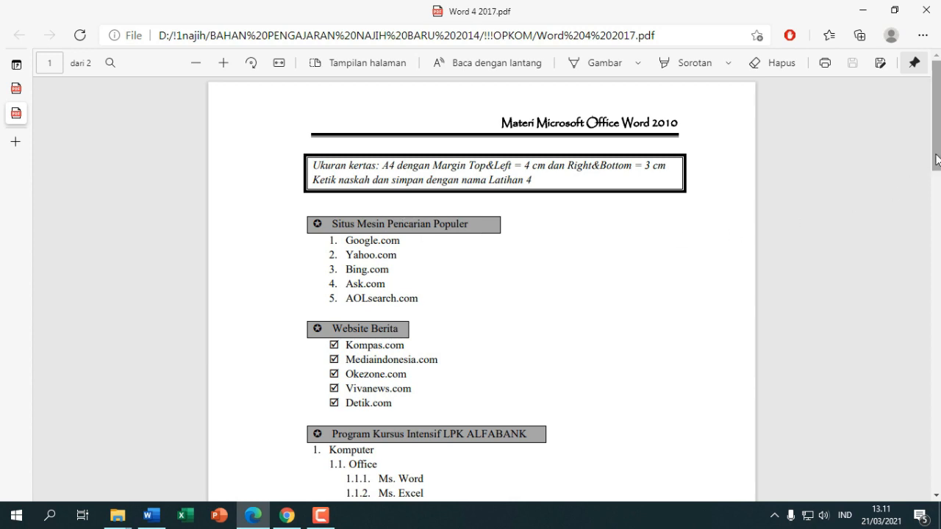
Scroll through the PDF exercise sheet to review it
drag(937, 161, 937, 173)
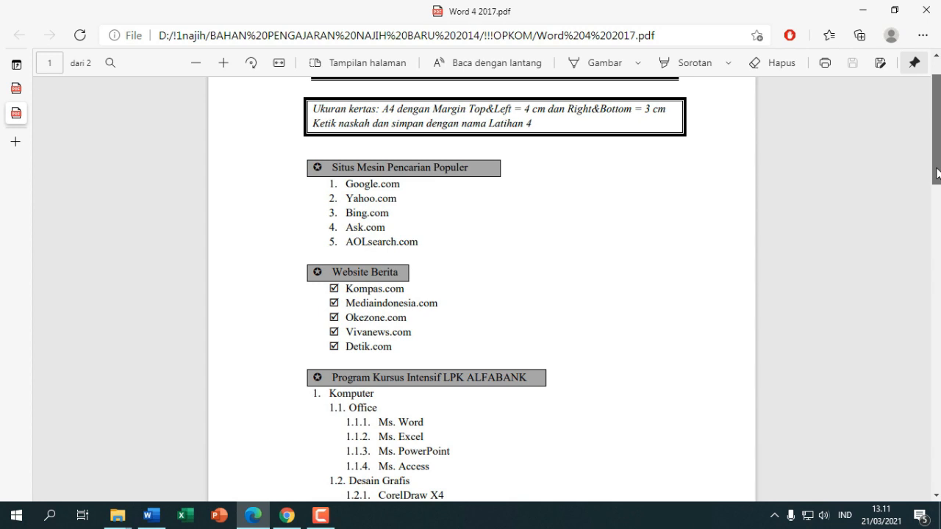
drag(937, 174, 907, 166)
right_click(938, 212)
click(938, 197)
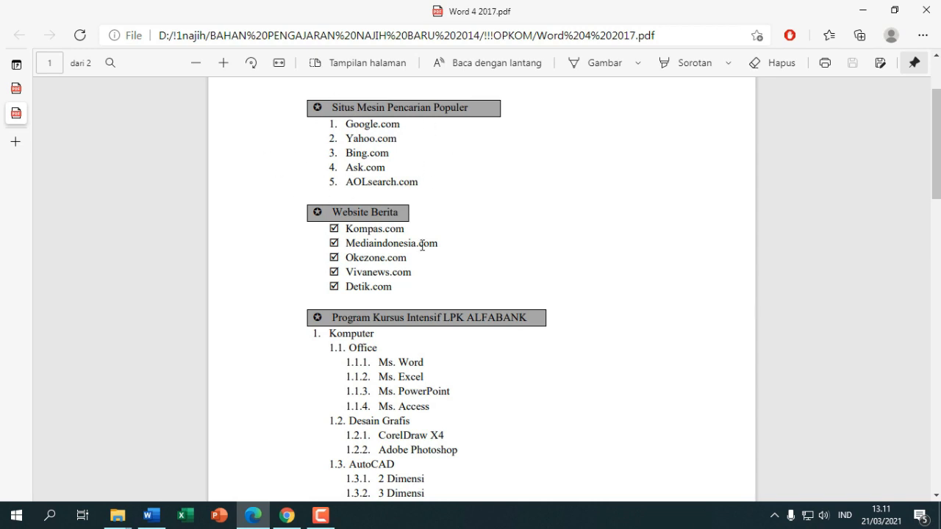
scroll(422, 243, down, 1)
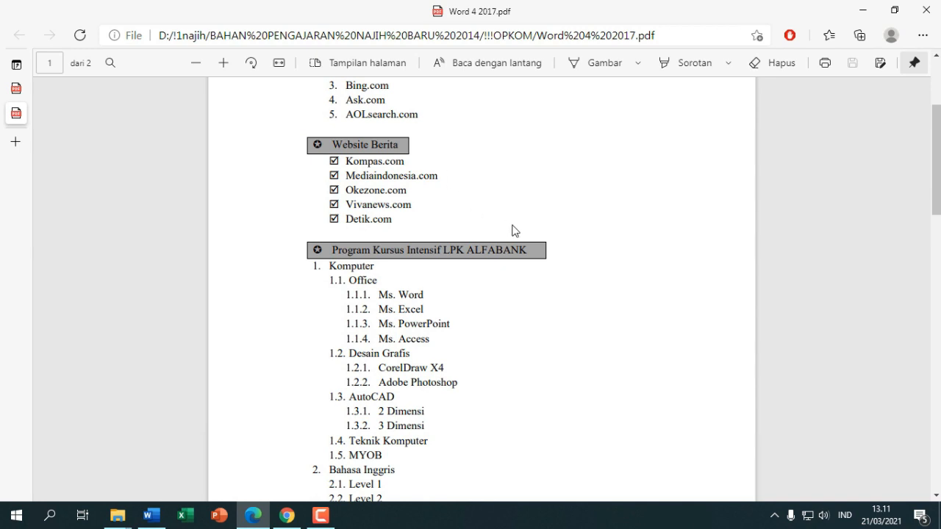
scroll(514, 231, down, 1)
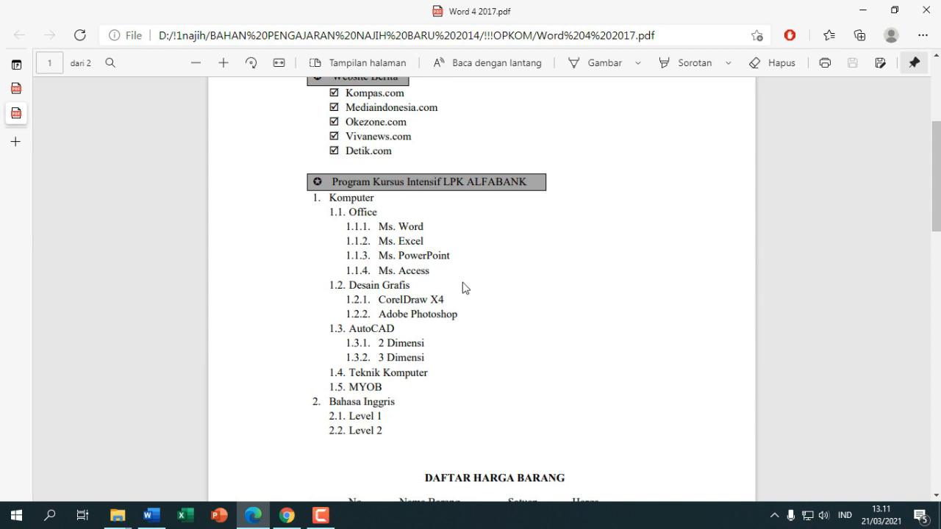
scroll(464, 287, up, 2)
scroll(464, 287, up, 2)
scroll(464, 287, down, 2)
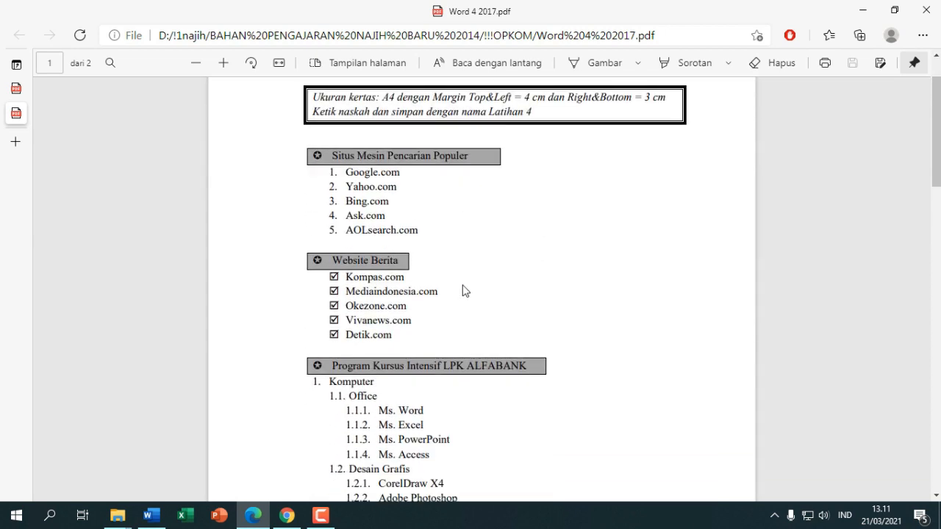
scroll(462, 284, up, 1)
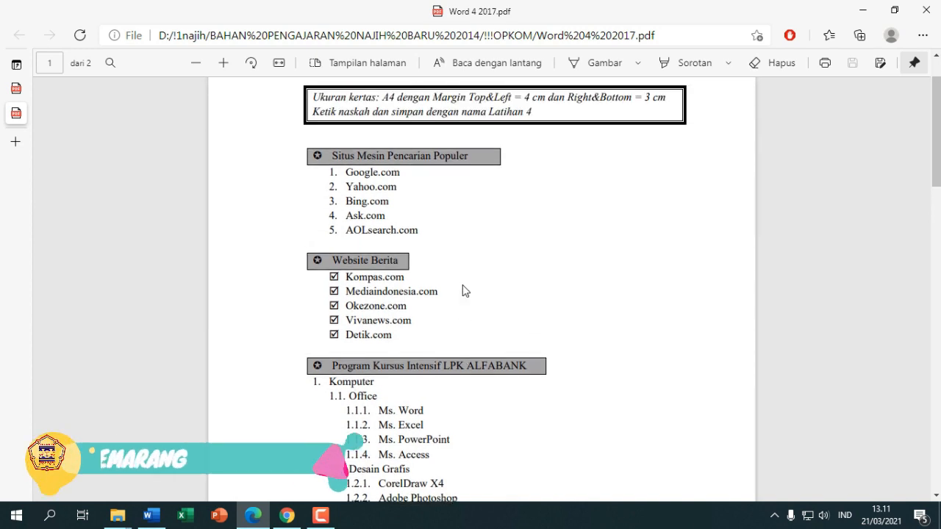
Restore both the Word and PDF viewer windows down from full screen
click(152, 517)
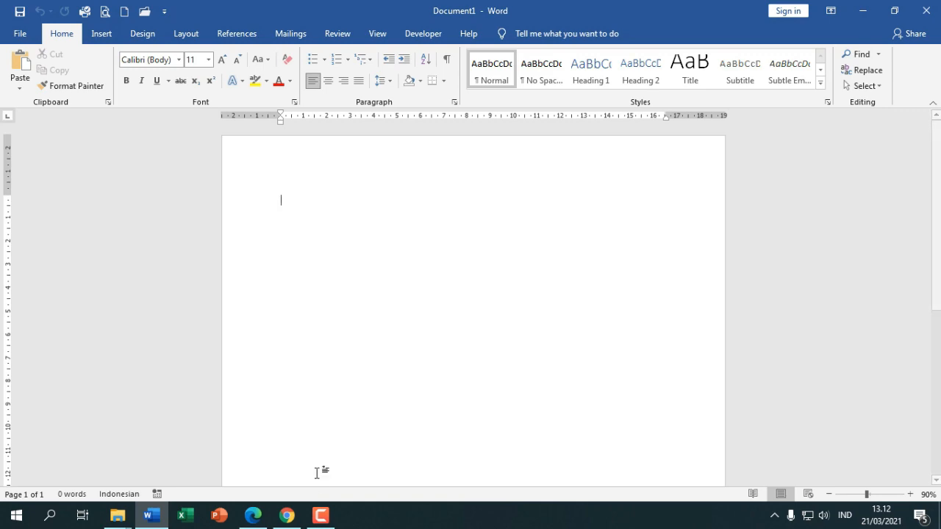
click(894, 11)
click(283, 181)
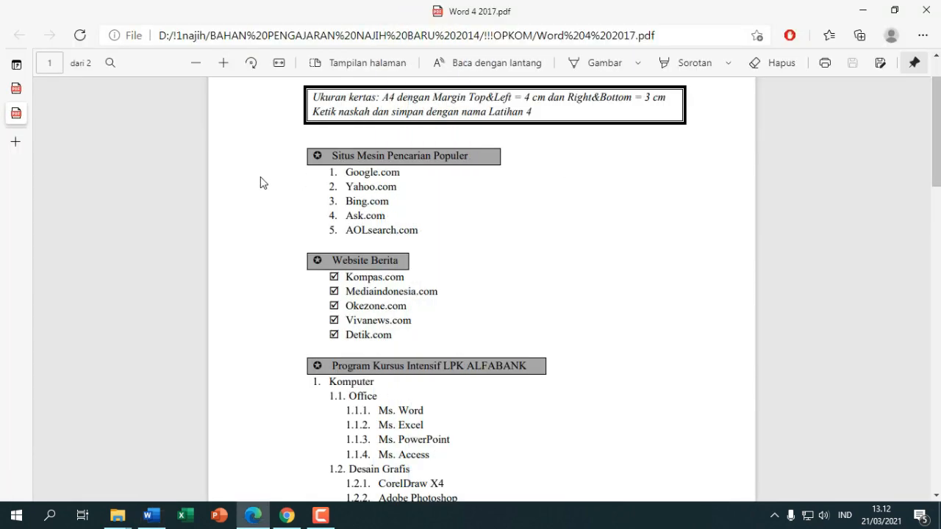
click(894, 13)
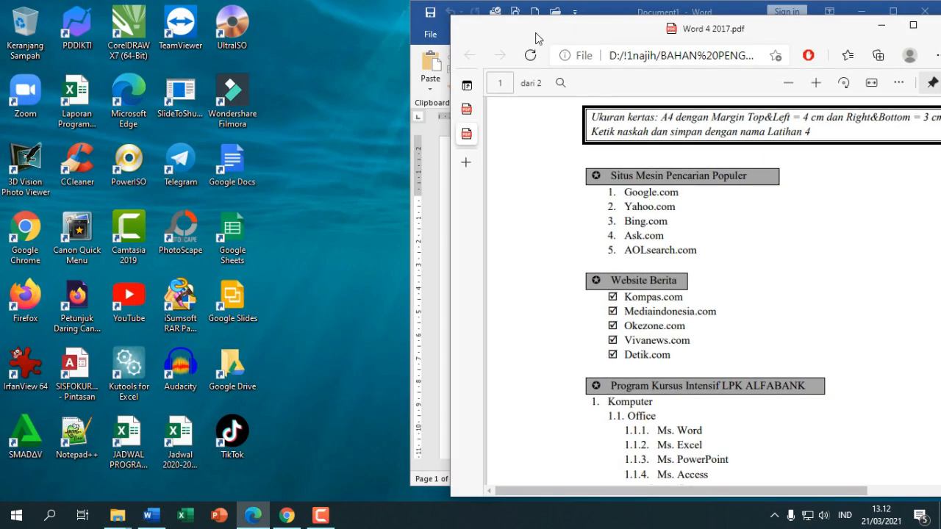
drag(535, 31, 523, 48)
Tile Word on the left and the PDF exercise on the right
drag(572, 11, 138, 12)
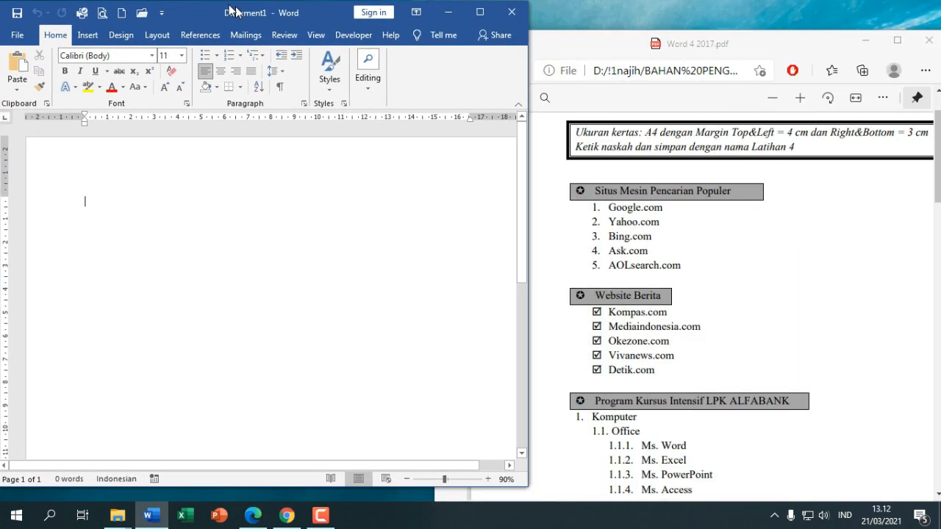
drag(593, 45, 570, 15)
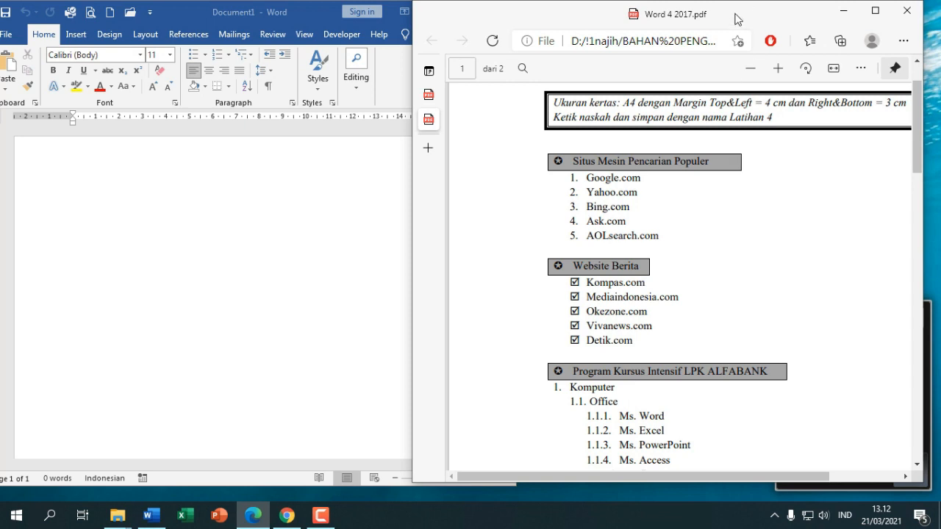
drag(739, 20, 760, 22)
click(361, 256)
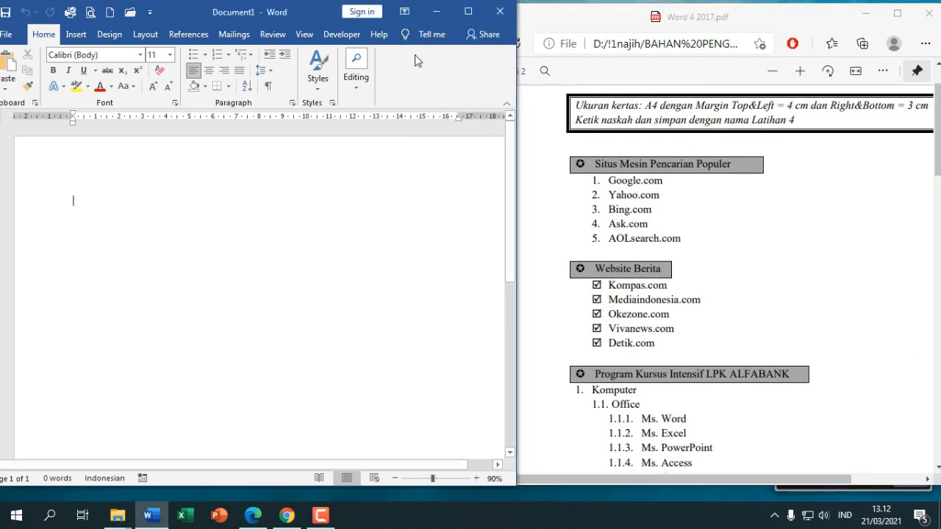
drag(294, 12, 310, 15)
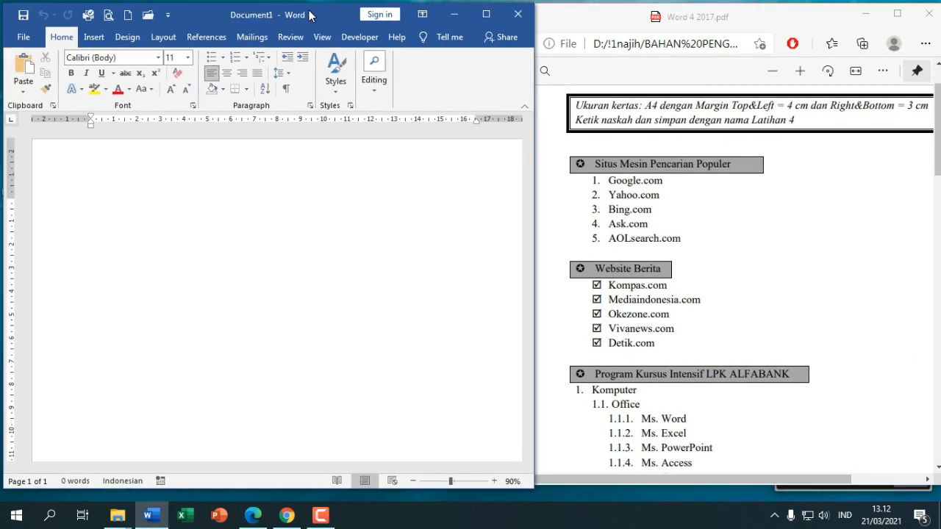
In Page Setup, choose A4 paper with 4 cm top/left and 3 cm bottom/right margins
click(174, 44)
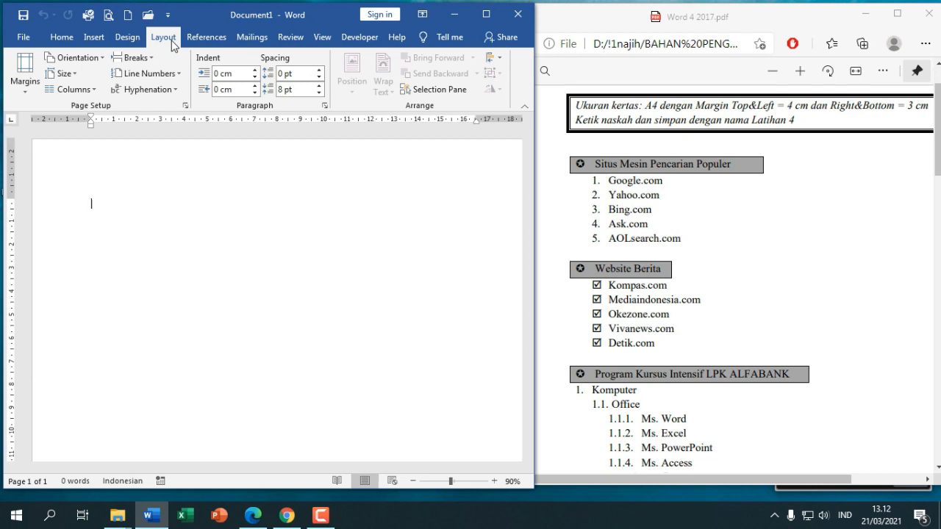
click(74, 76)
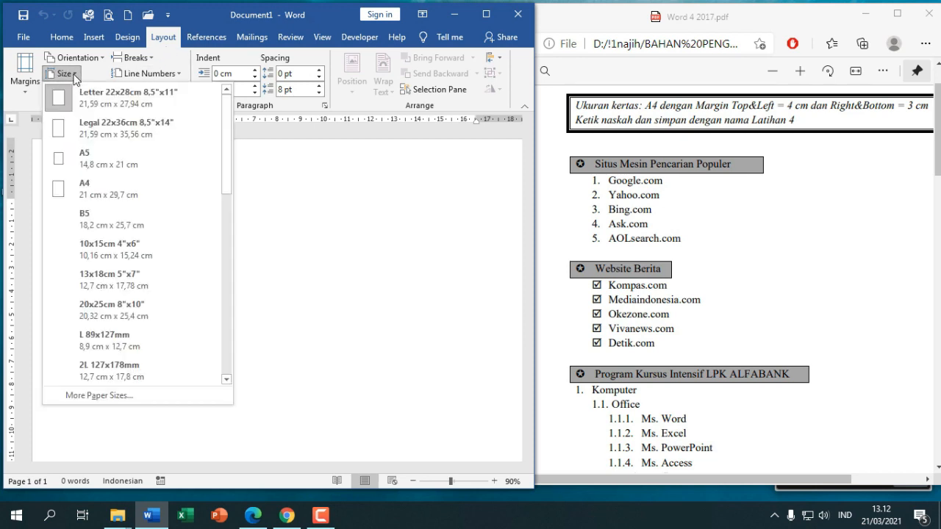
click(92, 396)
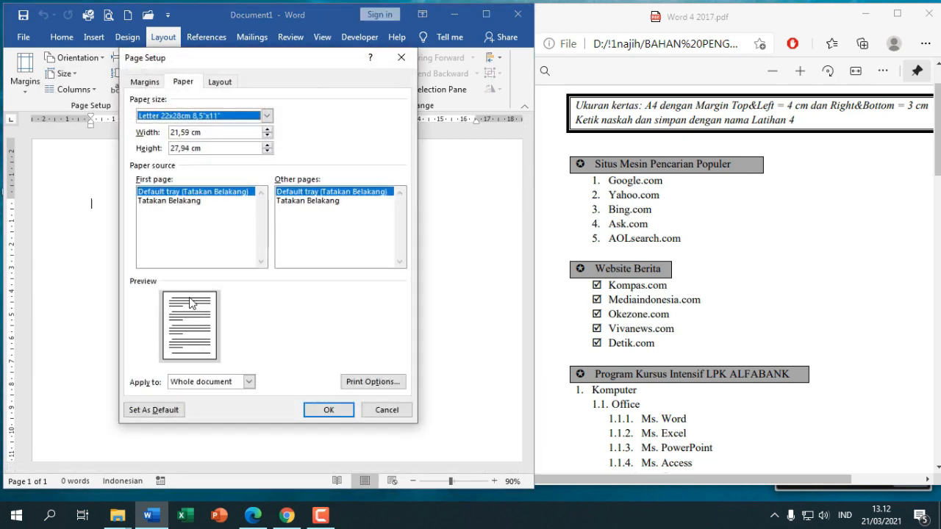
click(267, 115)
click(213, 155)
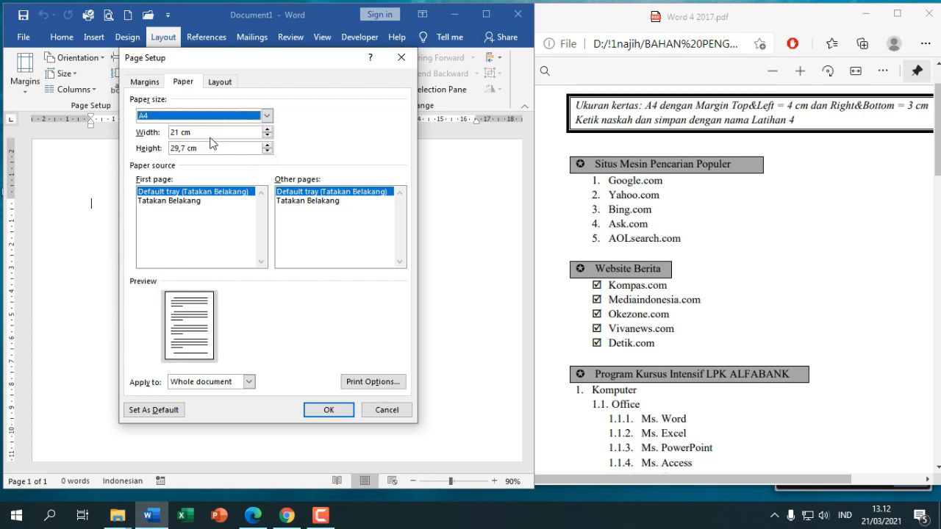
click(149, 82)
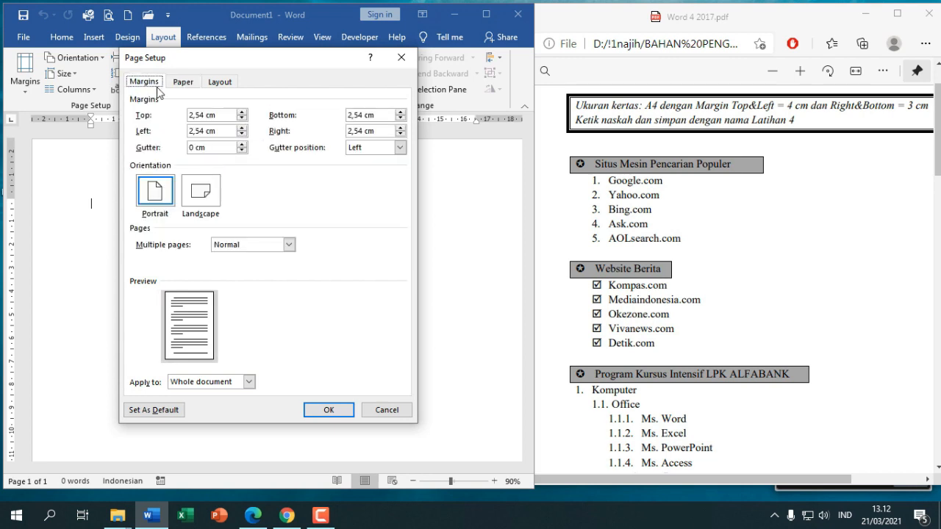
drag(228, 115, 188, 131)
text(44)
drag(390, 115, 330, 132)
text(3)
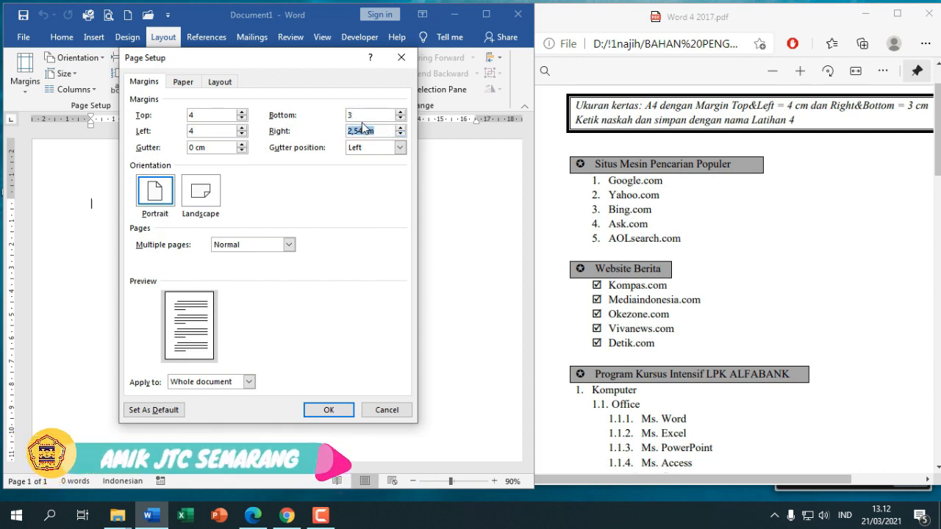
text(3)
click(340, 412)
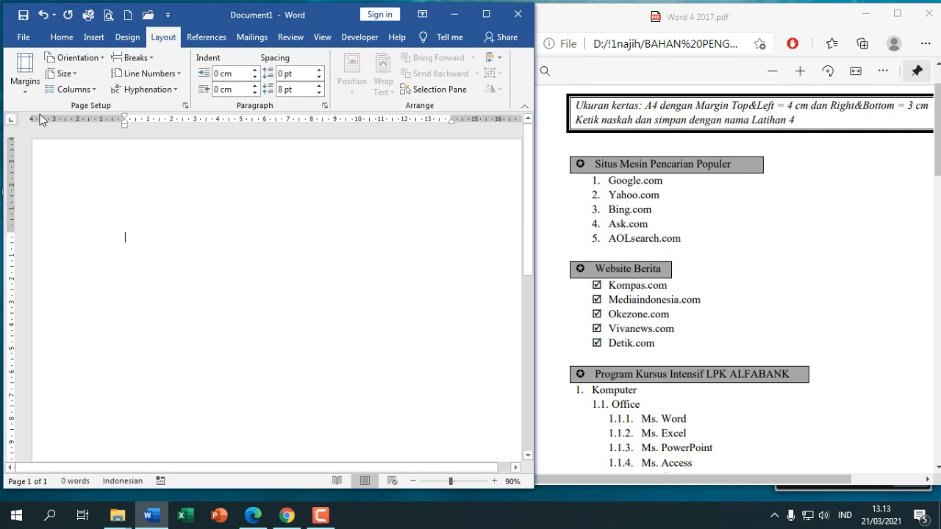
Type the heading 'Situs Mesin Pencarian Populer', fixing the typo, and start a new line
click(61, 37)
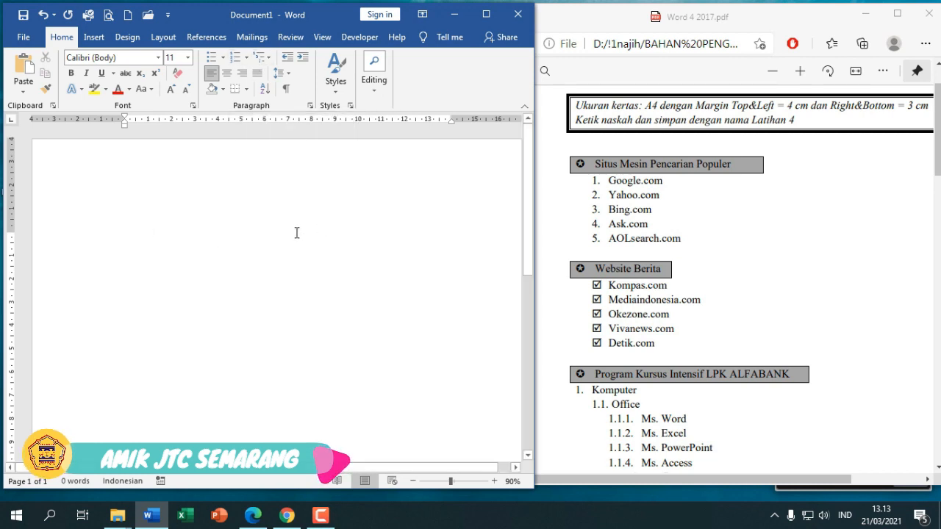
text(itu)
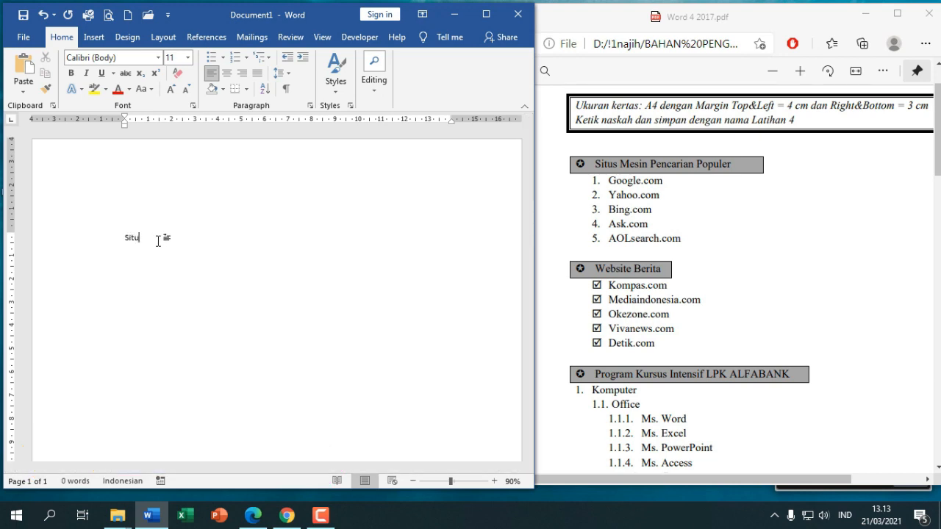
text(s Mesin Pencarian Populer)
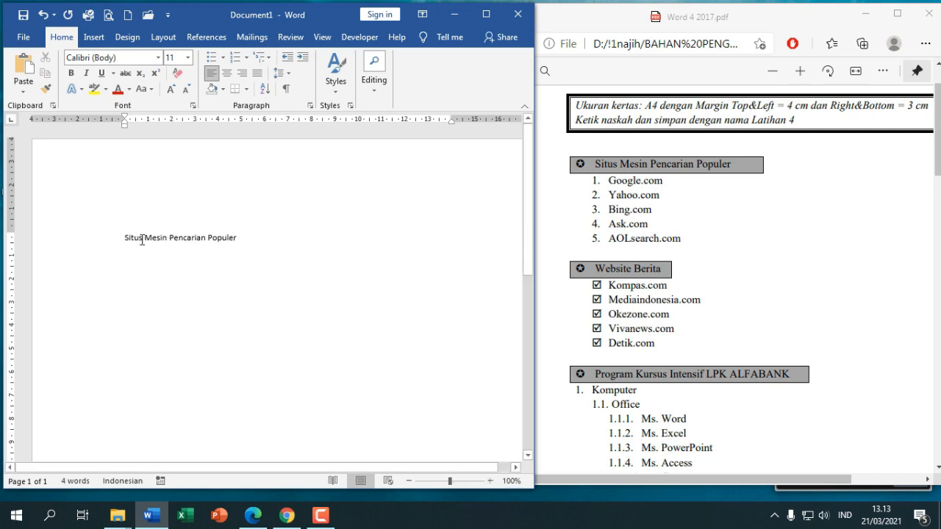
scroll(139, 237, up, 4)
drag(252, 472, 206, 476)
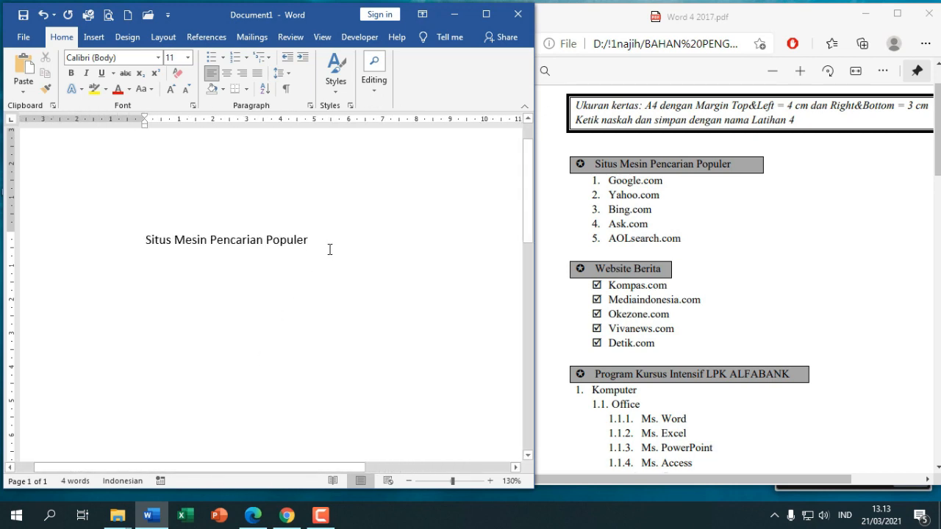
key(Return)
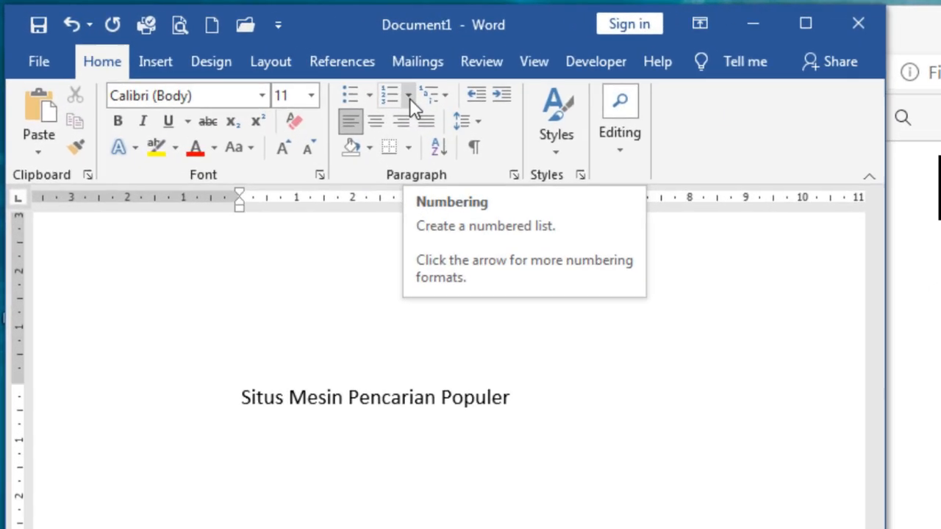
Start a 1., 2., 3. numbered list with Google.com as item 1
click(247, 58)
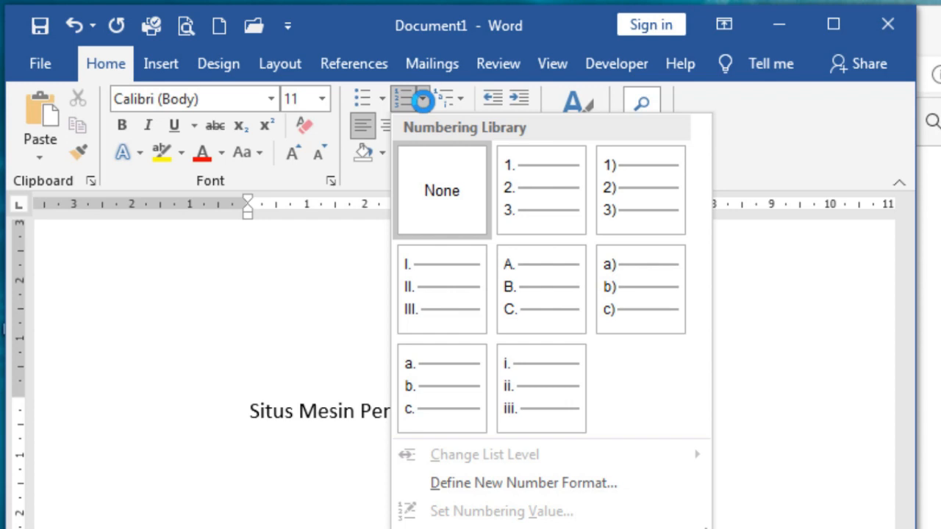
click(540, 202)
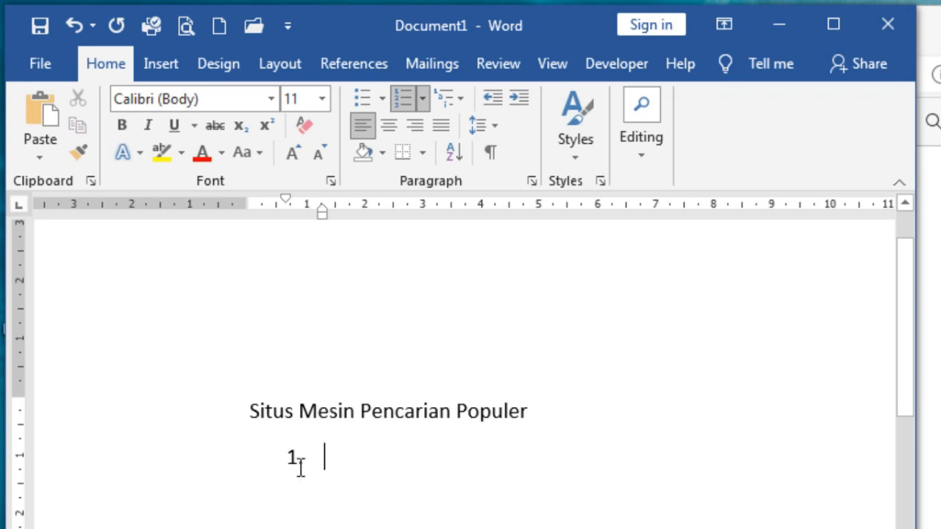
click(287, 200)
text(Google.com)
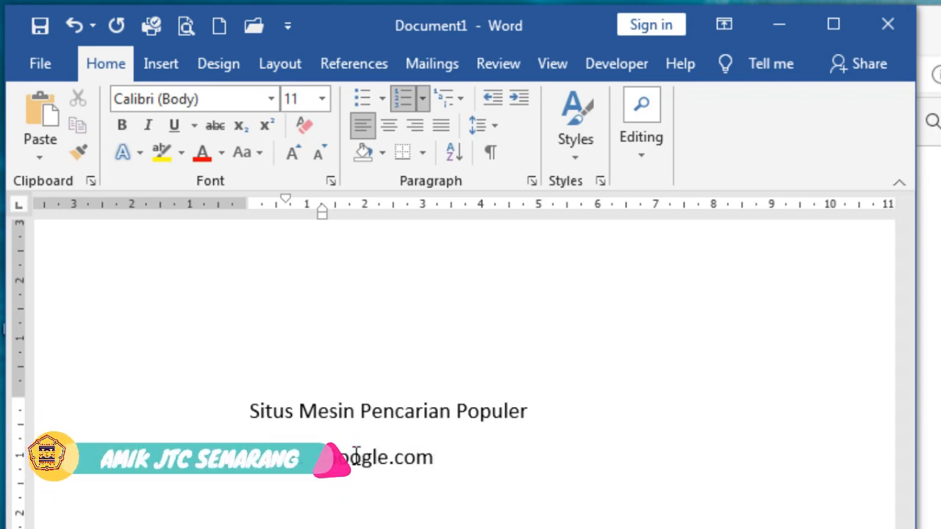
key(Return)
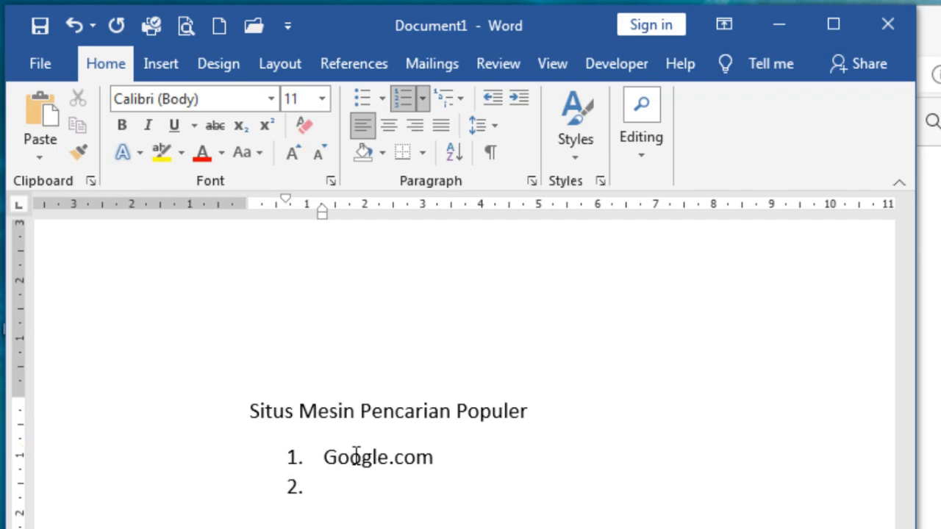
Add Yahoo.com, Bing.com, Ask.com and AOLsearch.com as items 2–5
text(Yahoo.com)
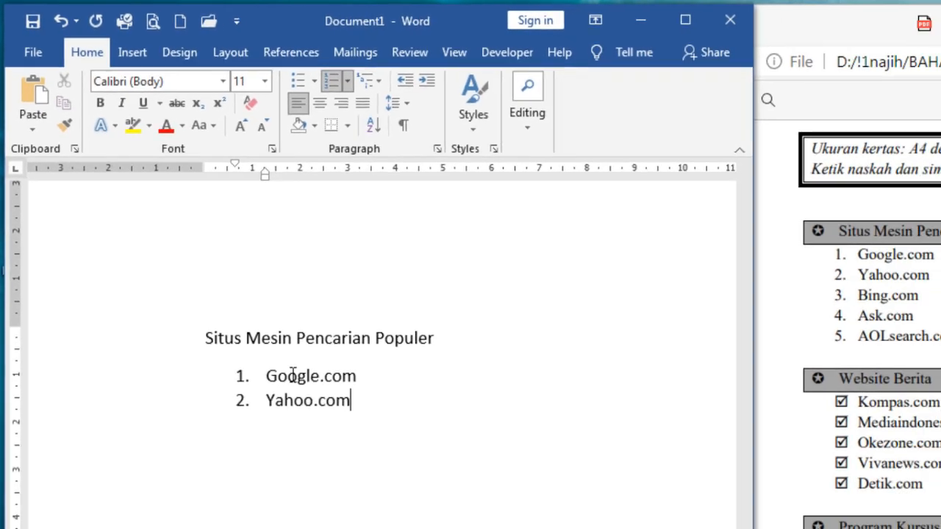
key(Return)
text(Bing.com)
key(Return)
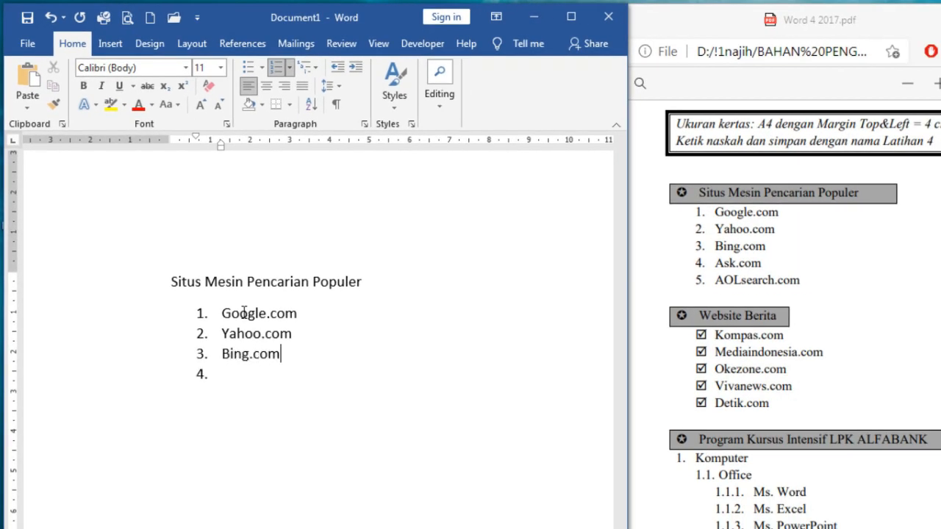
text(Ask.com)
key(Return)
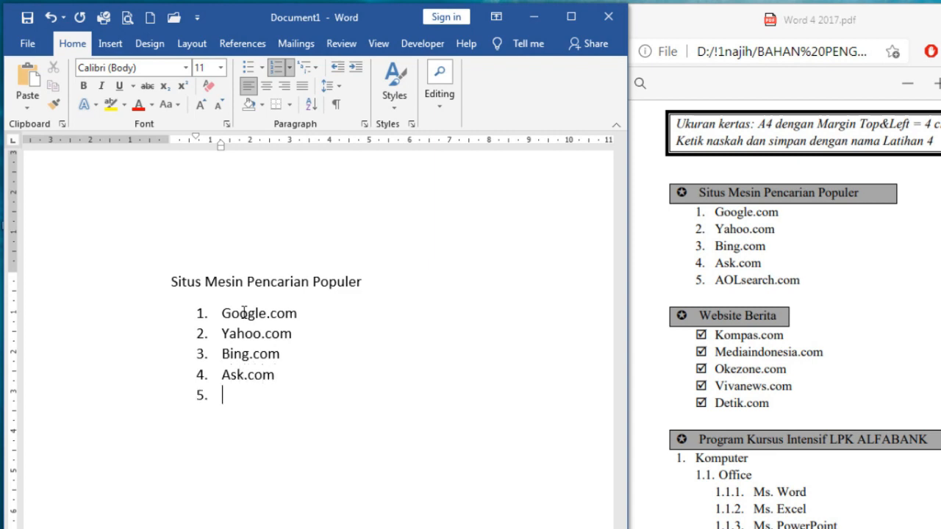
text(AOLsearch.com)
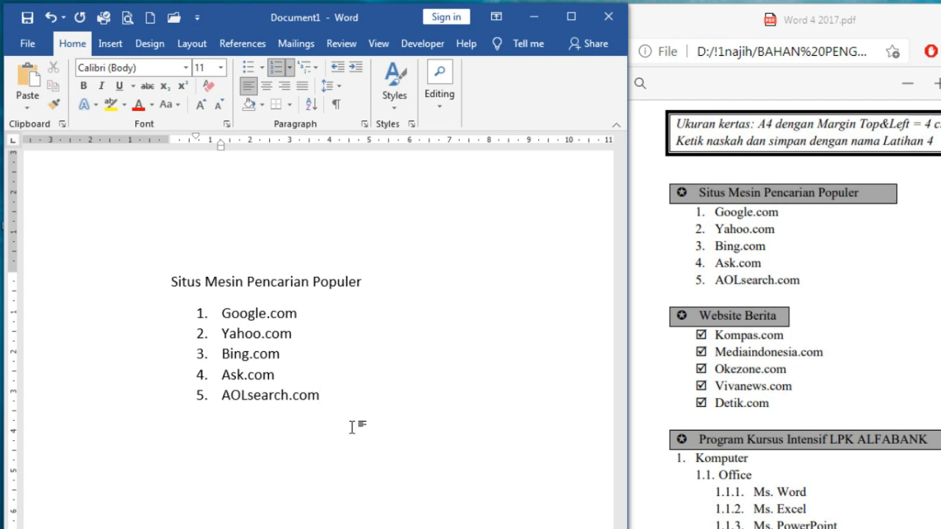
End the list after AOLsearch.com and type 'Website Berita' on an unnumbered line
key(Return)
key(Return)
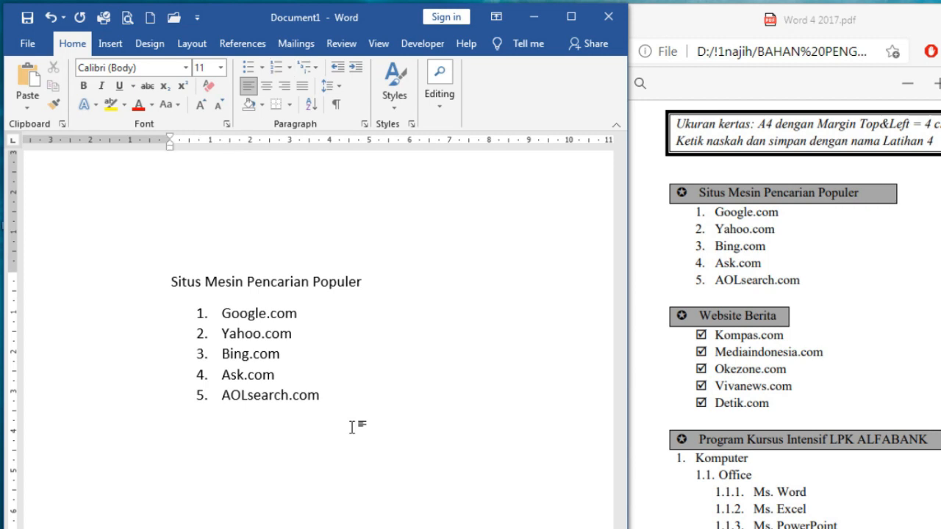
text(We)
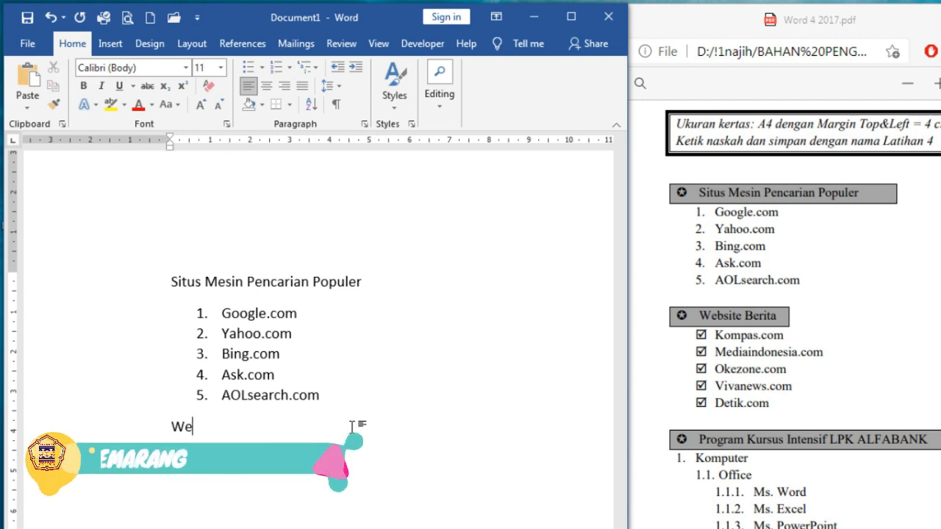
text(bsite)
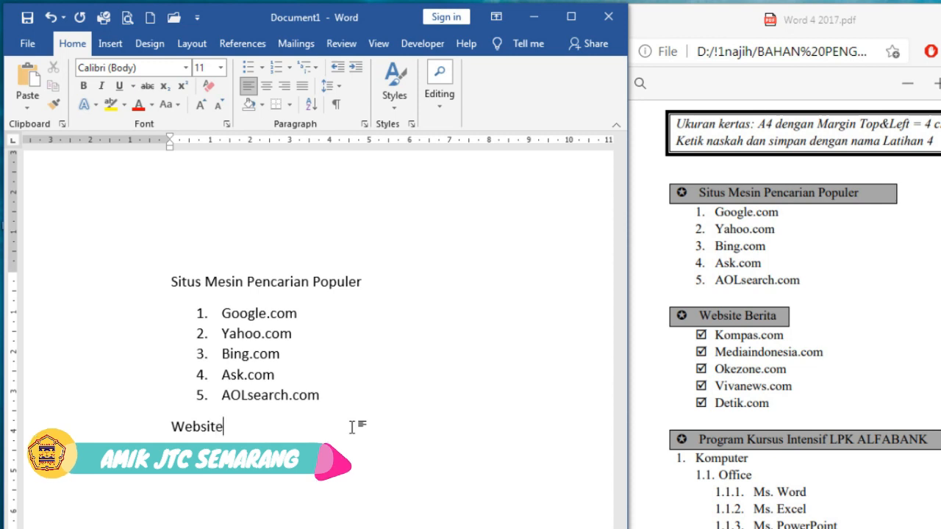
text( Berita)
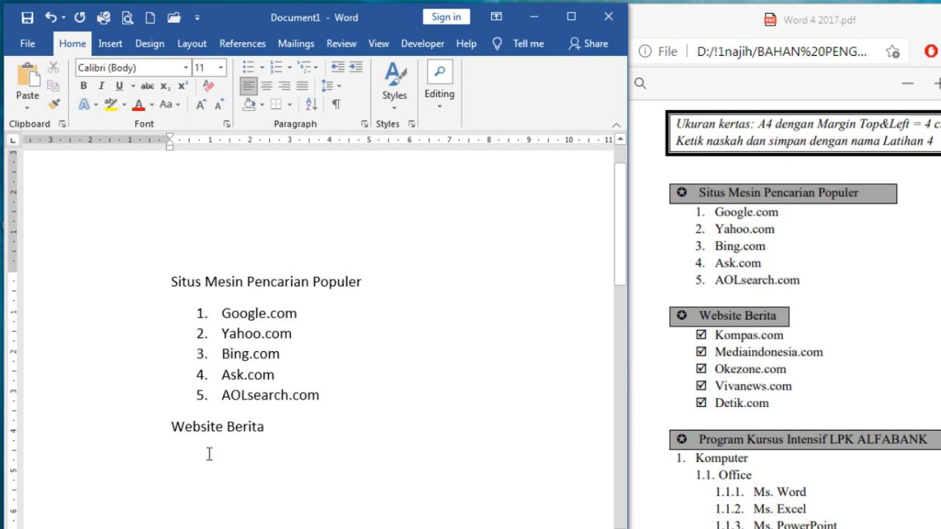
click(201, 314)
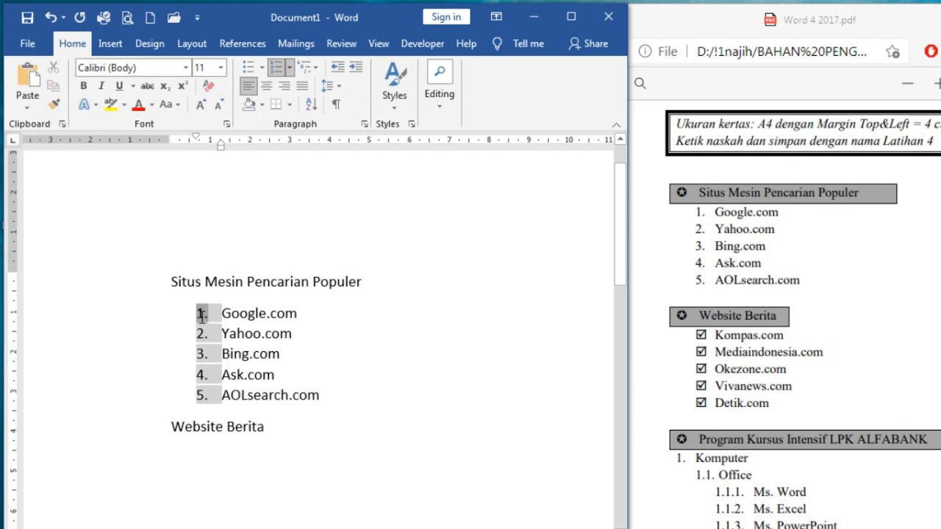
click(290, 68)
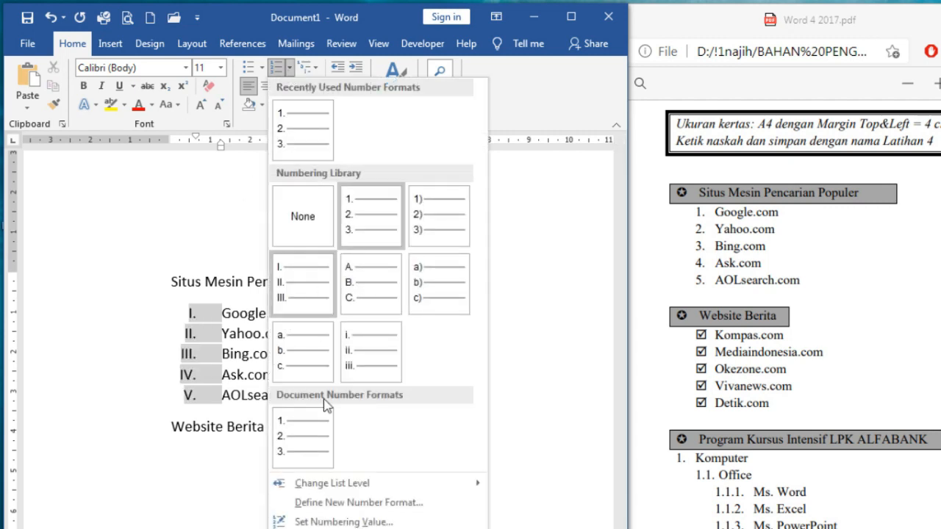
click(343, 522)
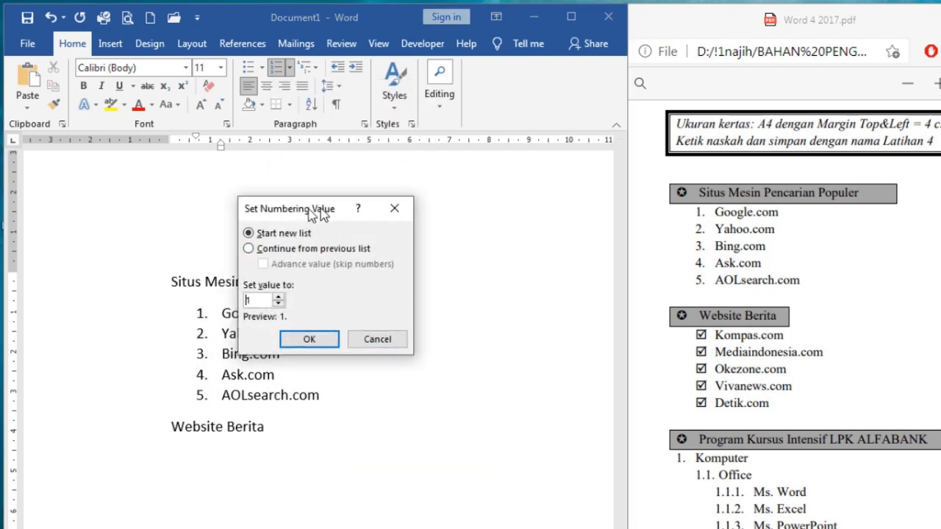
drag(320, 214, 404, 188)
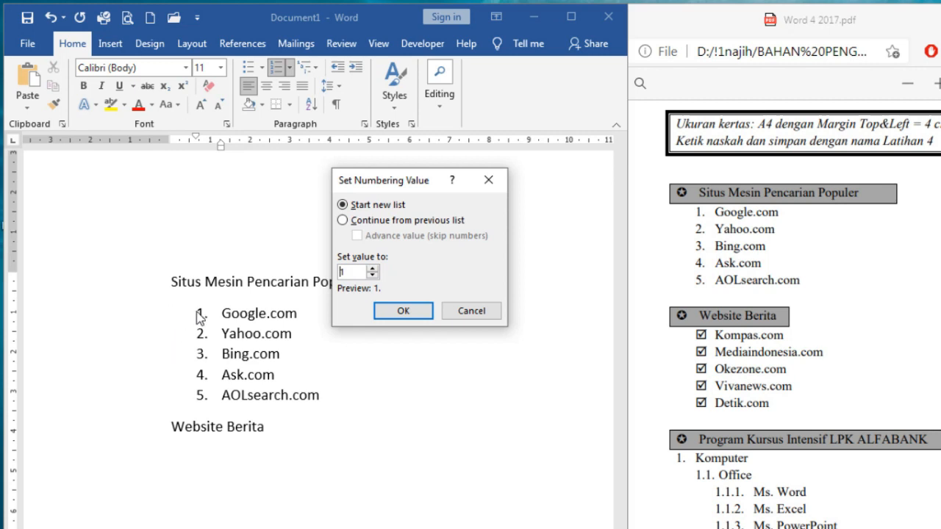
click(363, 224)
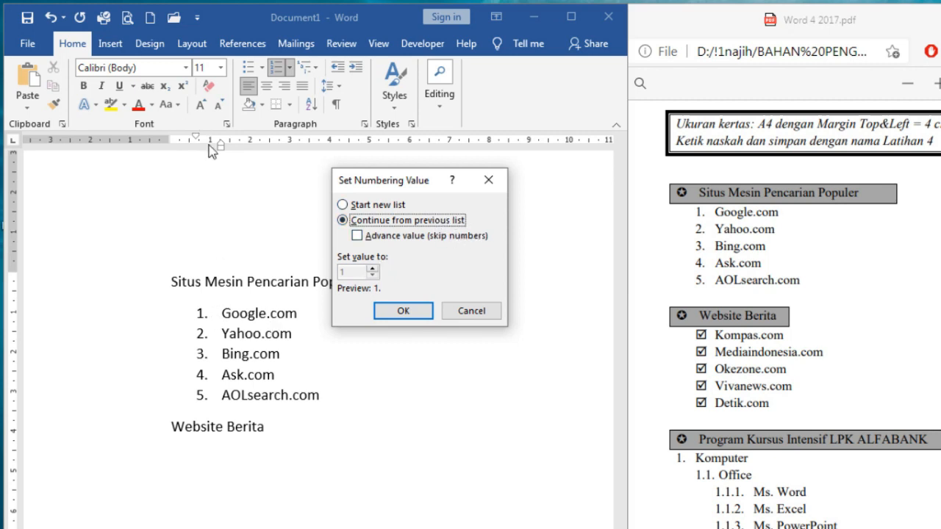
click(371, 207)
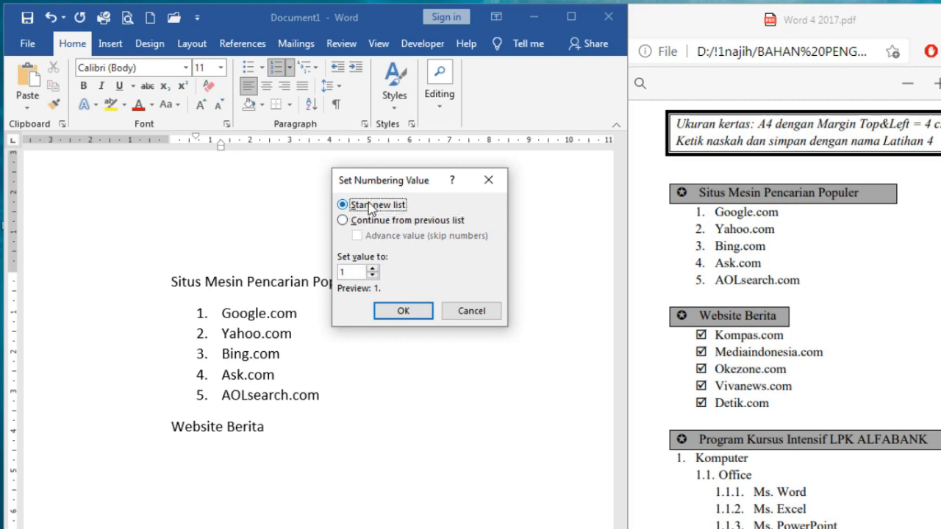
click(373, 269)
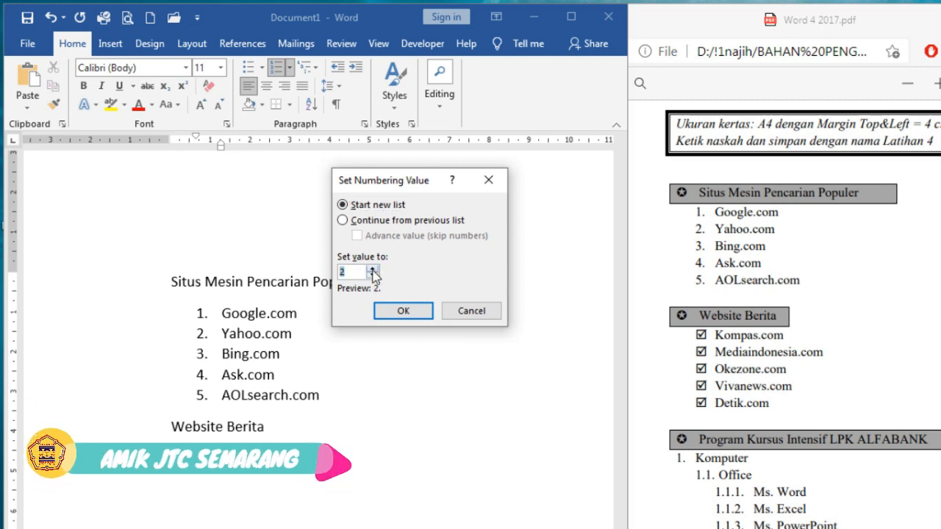
click(391, 312)
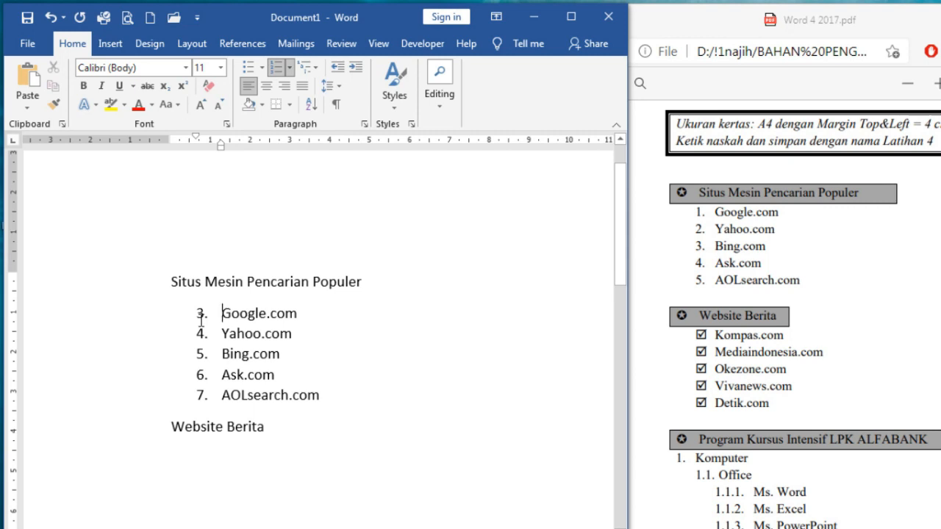
click(48, 17)
Start an empty line below the Website Berita heading
click(319, 425)
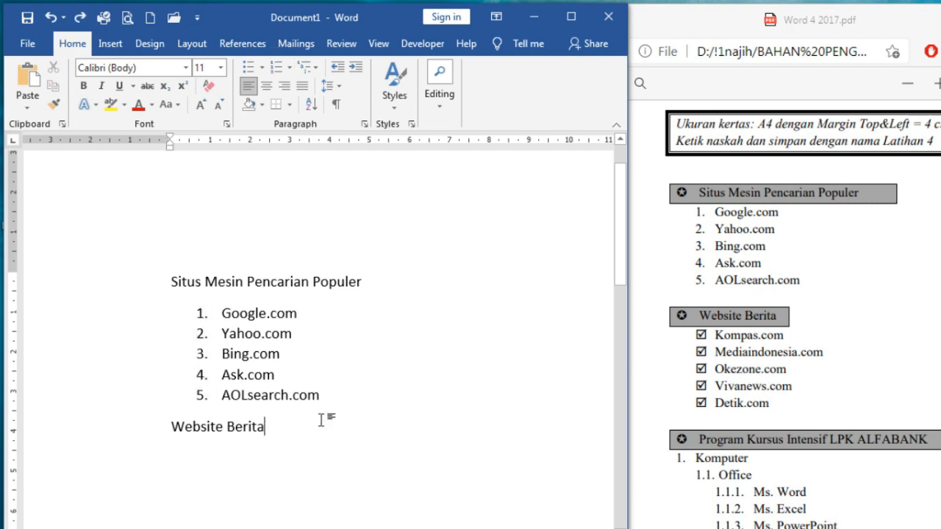
scroll(395, 399, down, 3)
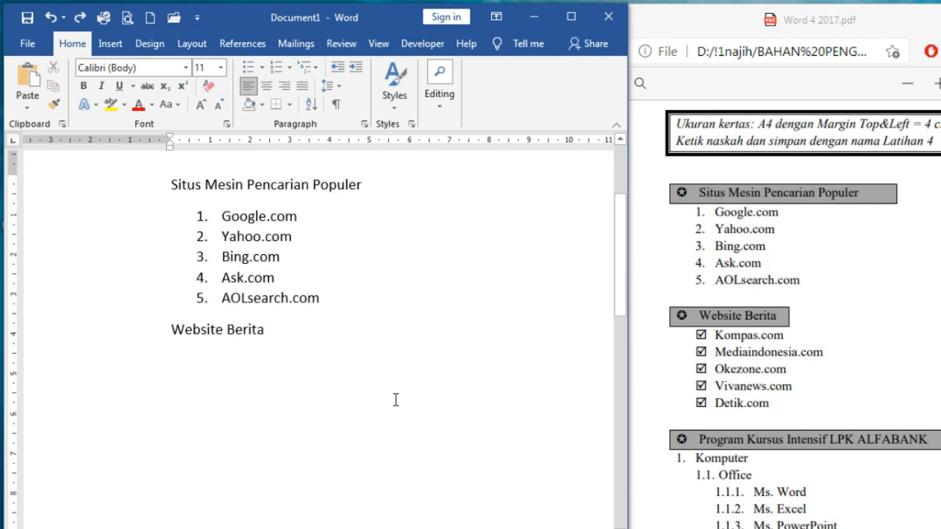
key(Return)
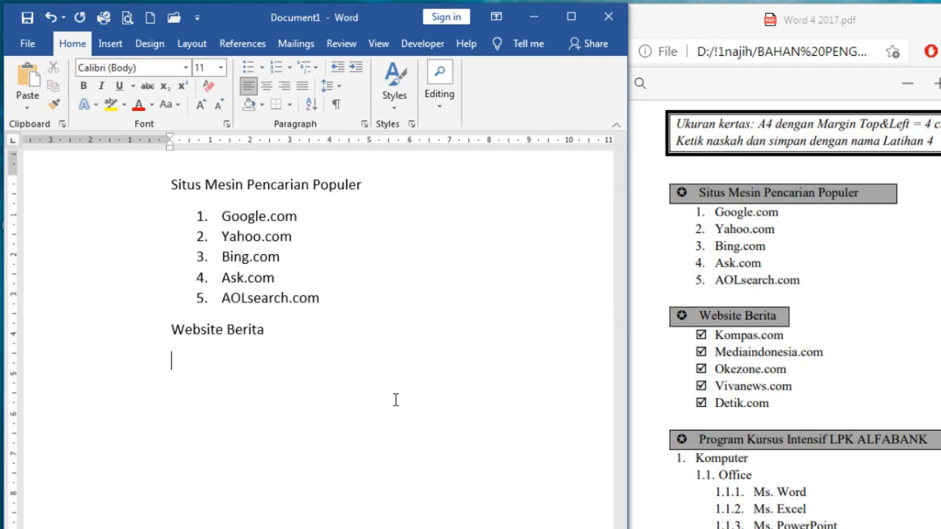
Define a Wingdings checked-box symbol as the bullet and apply it to the line
click(263, 72)
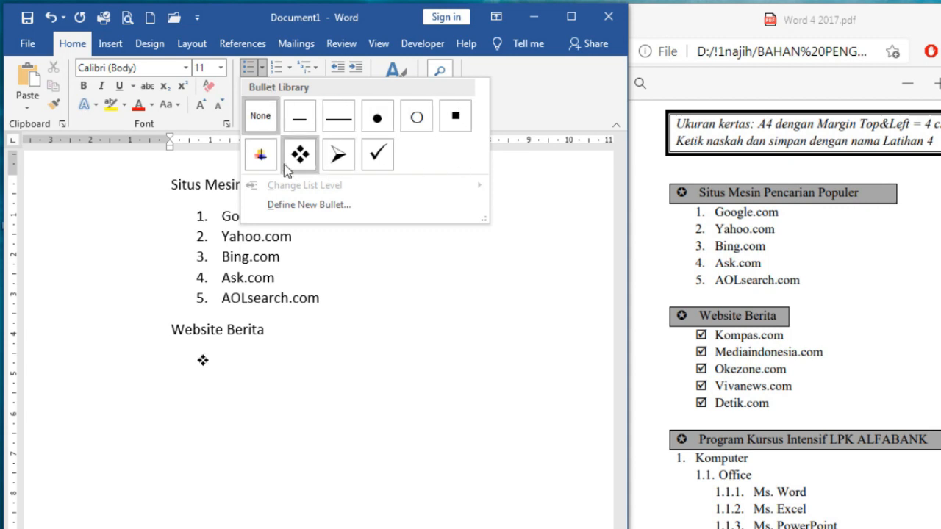
click(312, 205)
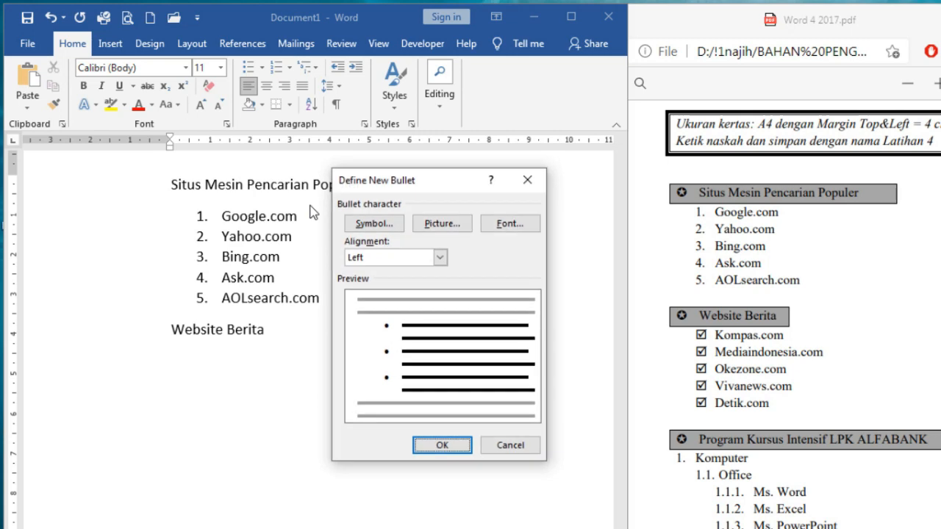
click(355, 224)
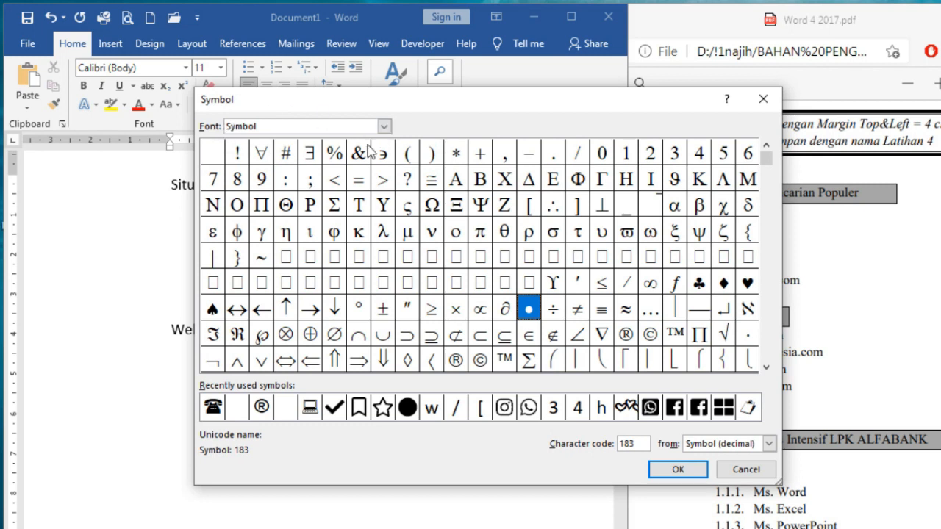
click(384, 127)
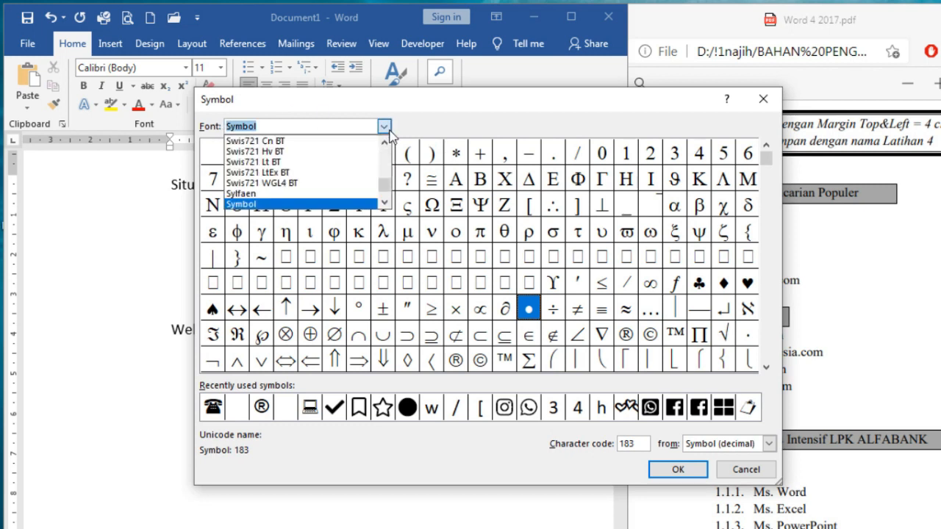
text(wing)
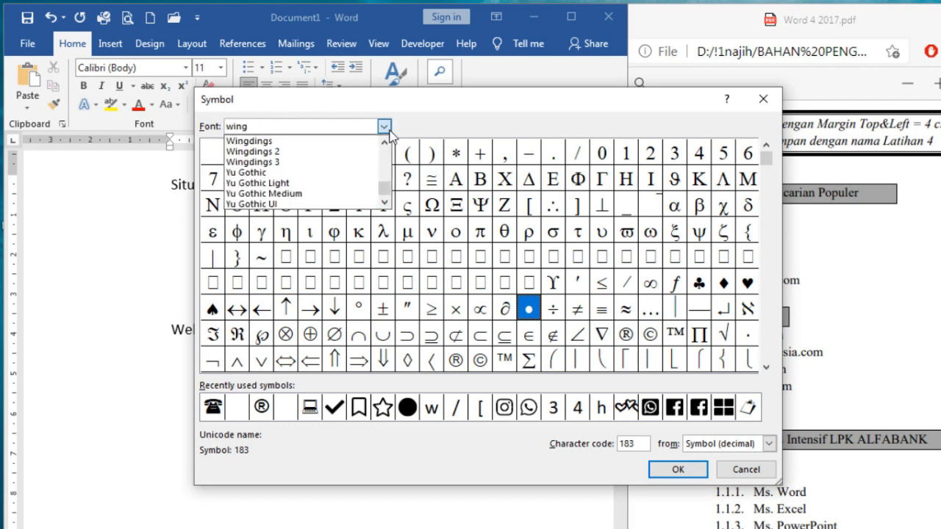
click(330, 141)
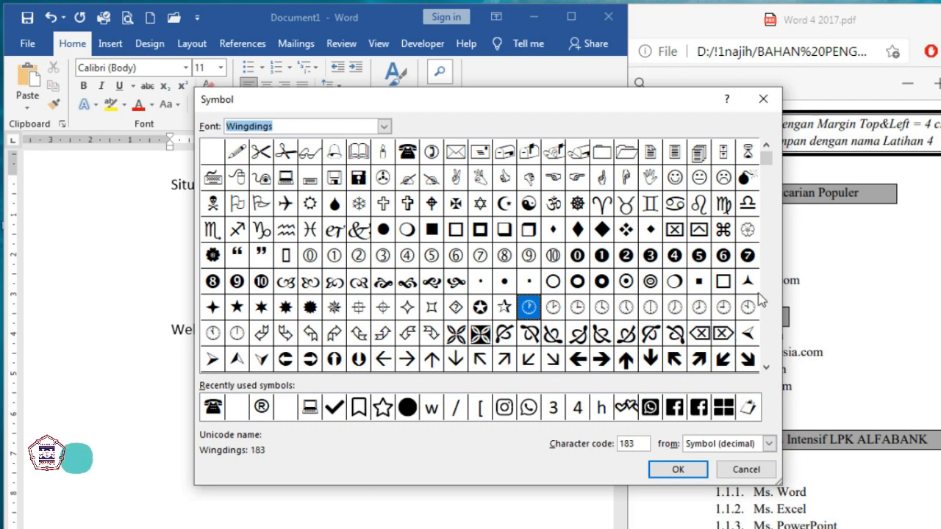
drag(767, 167, 767, 353)
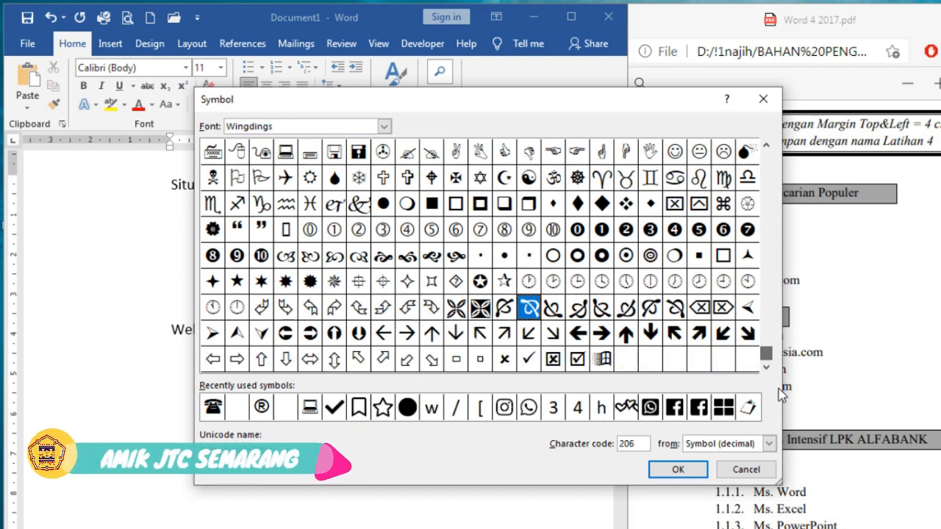
click(578, 359)
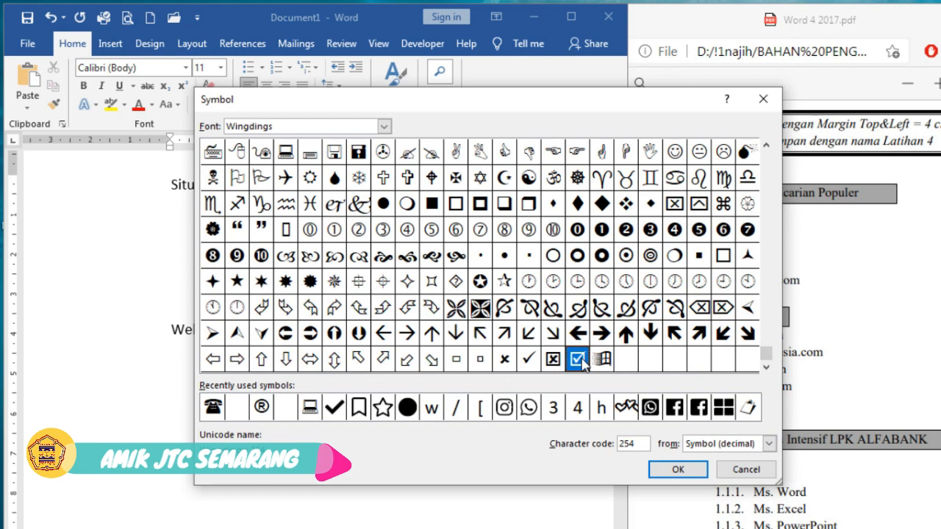
click(677, 469)
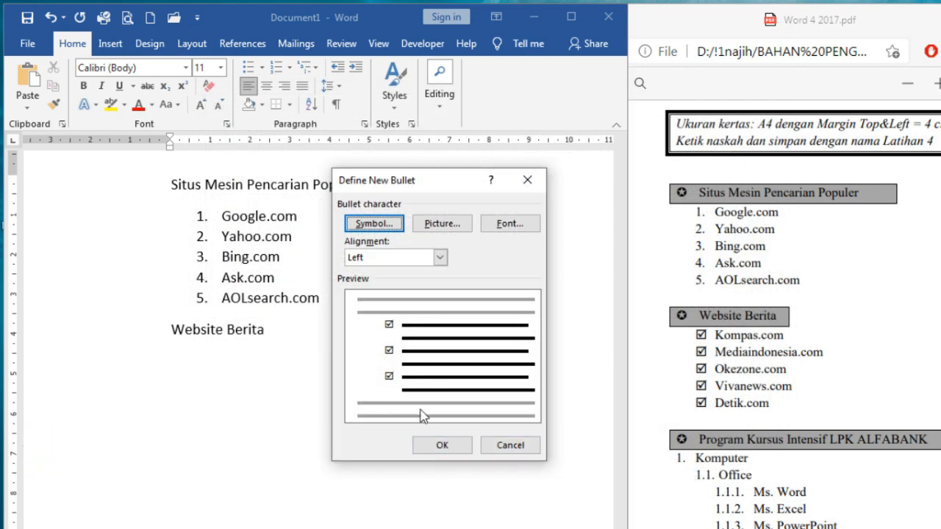
click(446, 450)
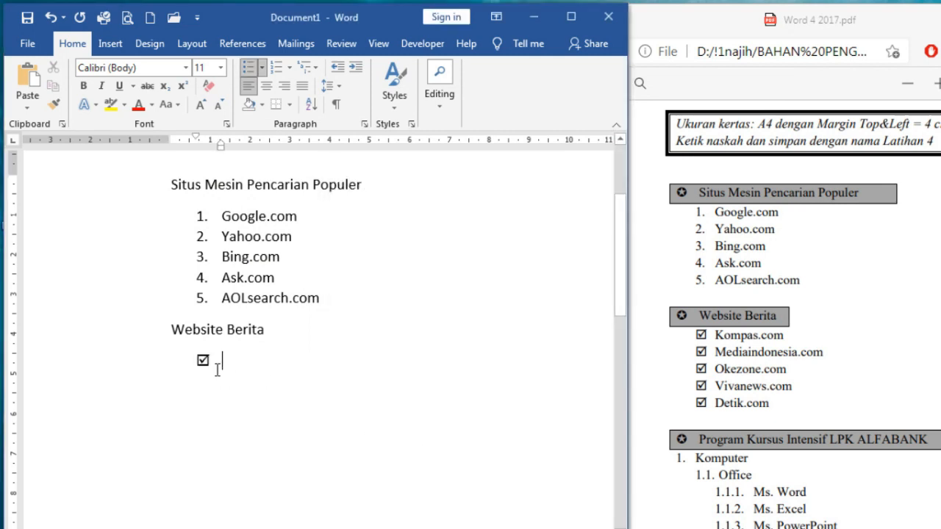
Add Kompas.com, Media Indonesia.com and okezone.com as checkbox items, then end the list
text(Kompas)
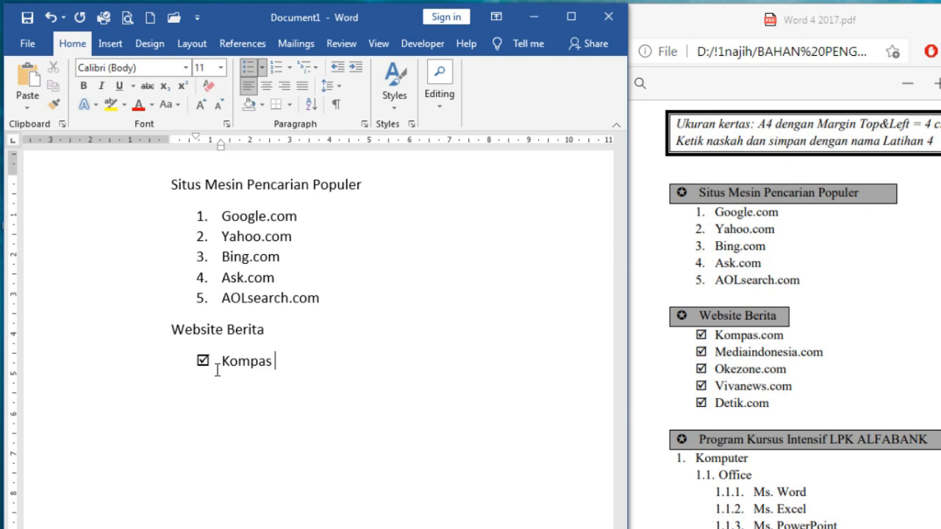
text(.com)
key(Return)
text(Media Indonesi)
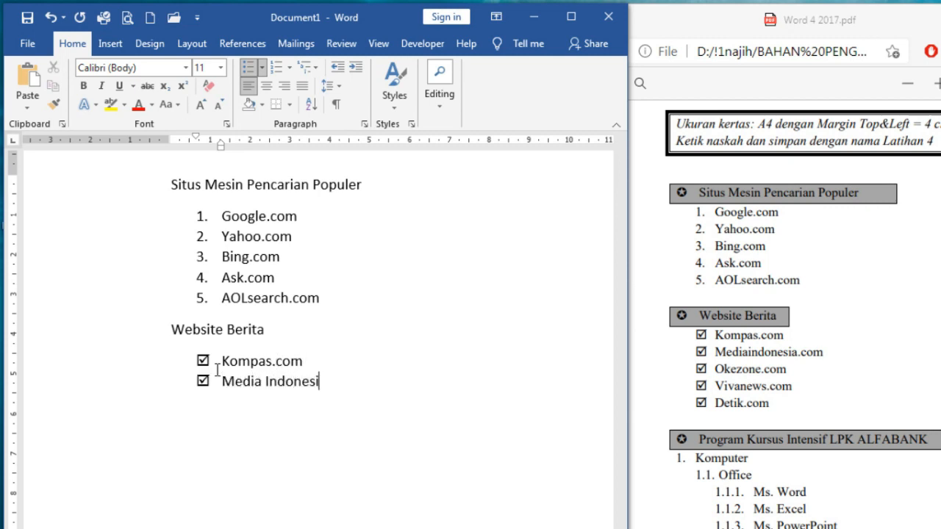
text(a.com)
key(Return)
text(okezone.com)
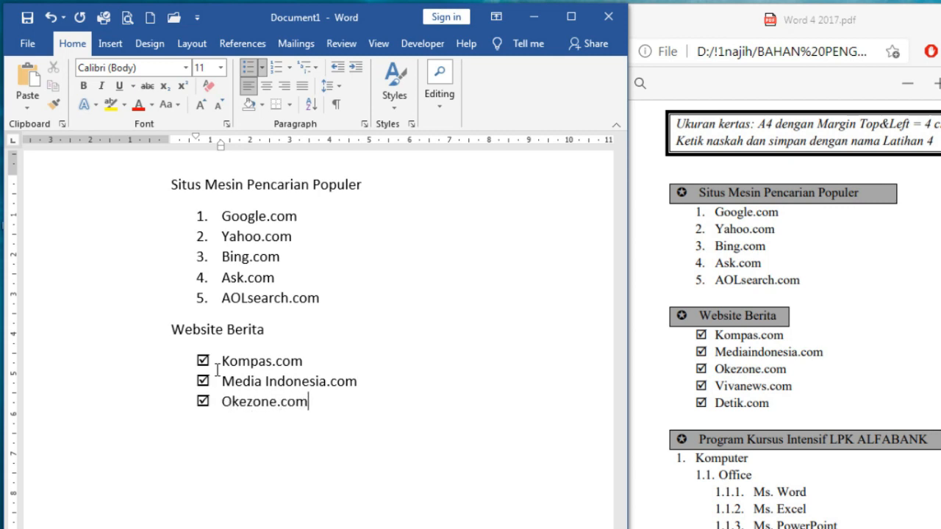
key(Return)
key(Return)
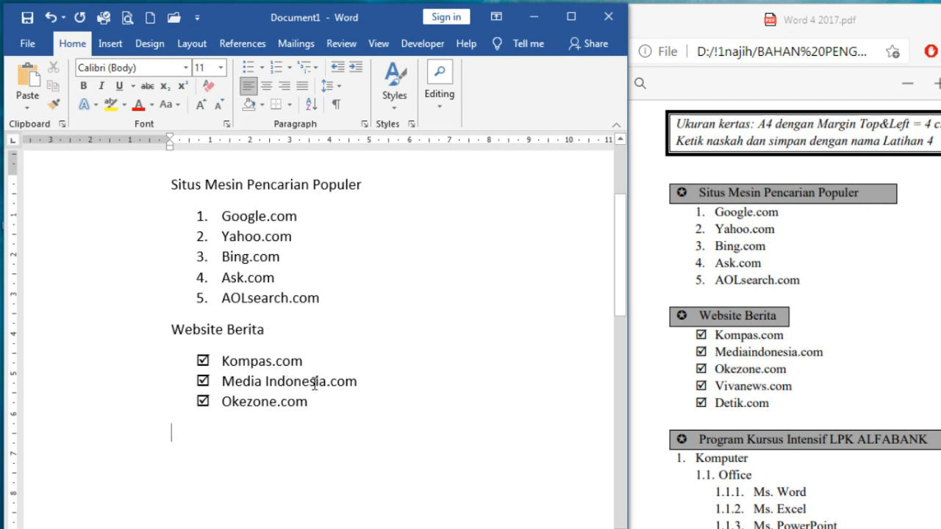
Type the heading 'Program Kursus Intensif LPK Alfabank'
scroll(288, 316, down, 1)
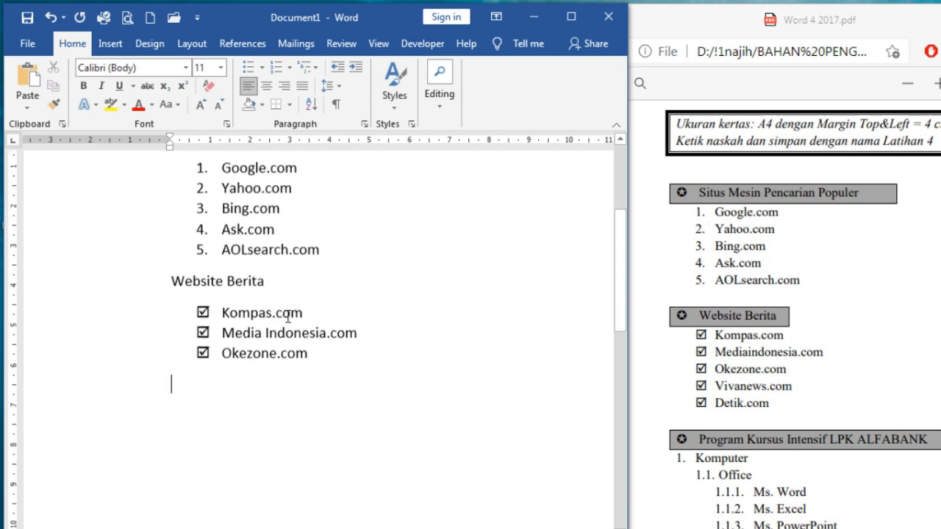
scroll(306, 350, down, 2)
text(P)
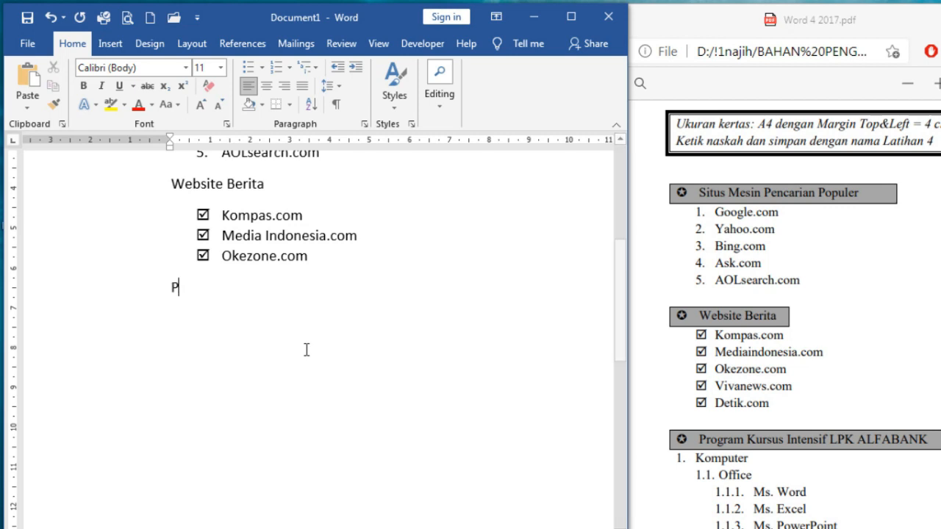
text(rogram Kursus Intens)
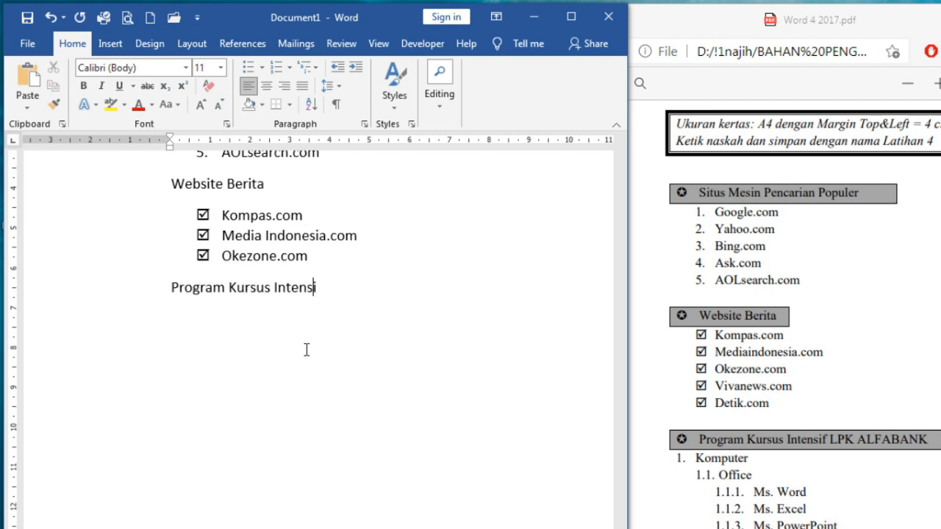
text(if LPK Alfabank)
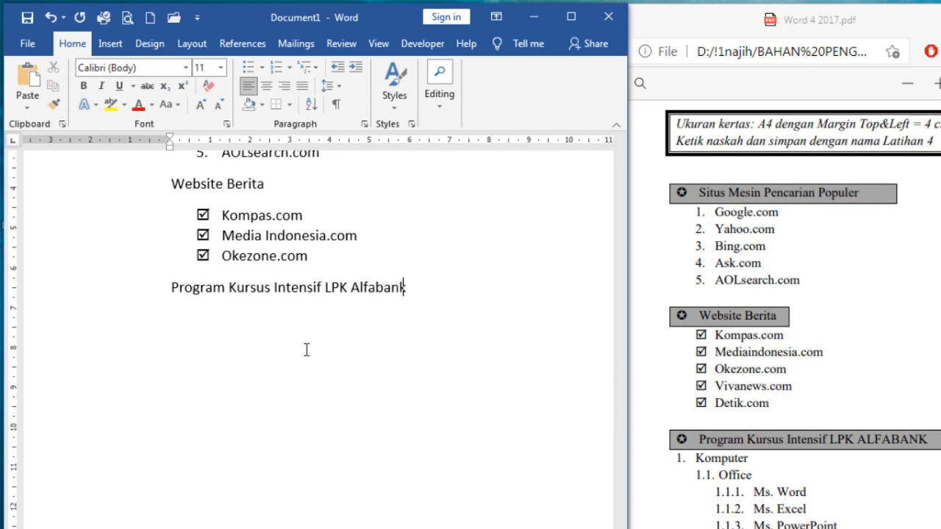
Check the PDF, then apply 1. / 1.1. / 1.1.1. multilevel numbering below the heading
click(850, 351)
scroll(850, 352, down, 3)
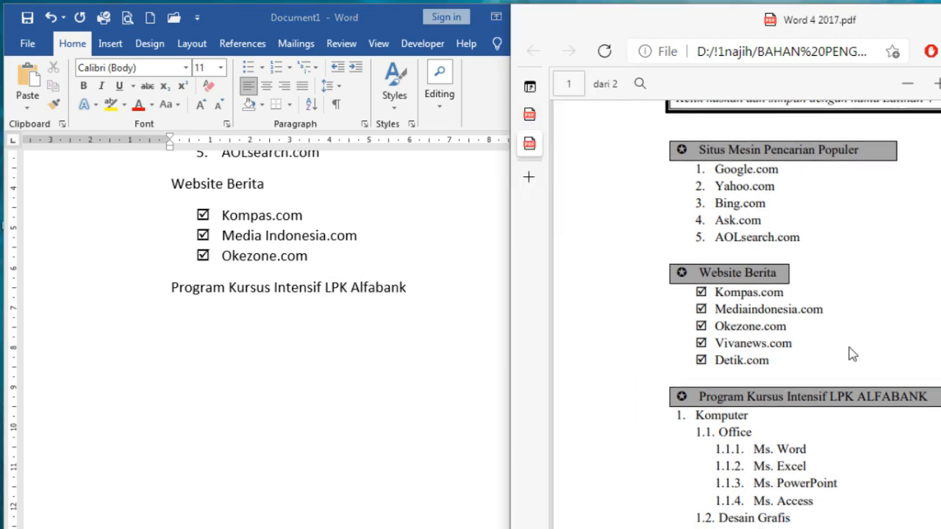
scroll(851, 347, down, 2)
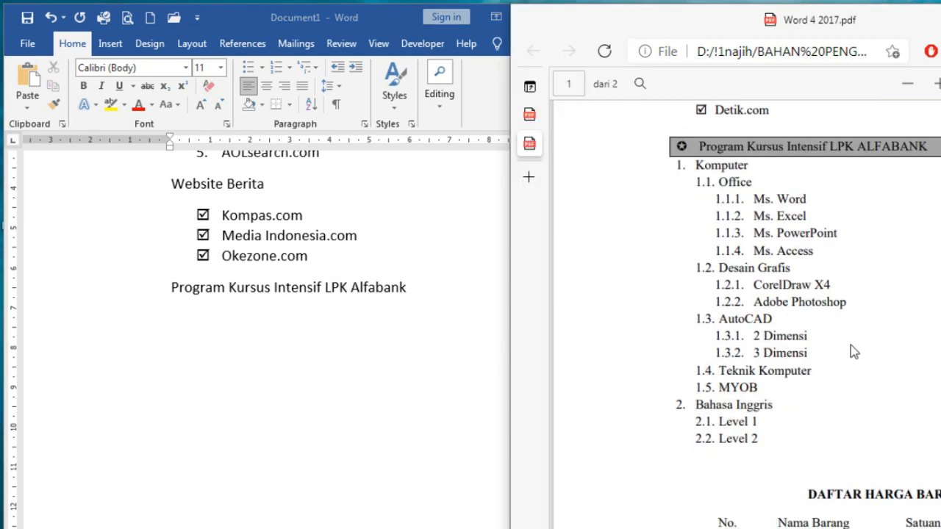
click(237, 325)
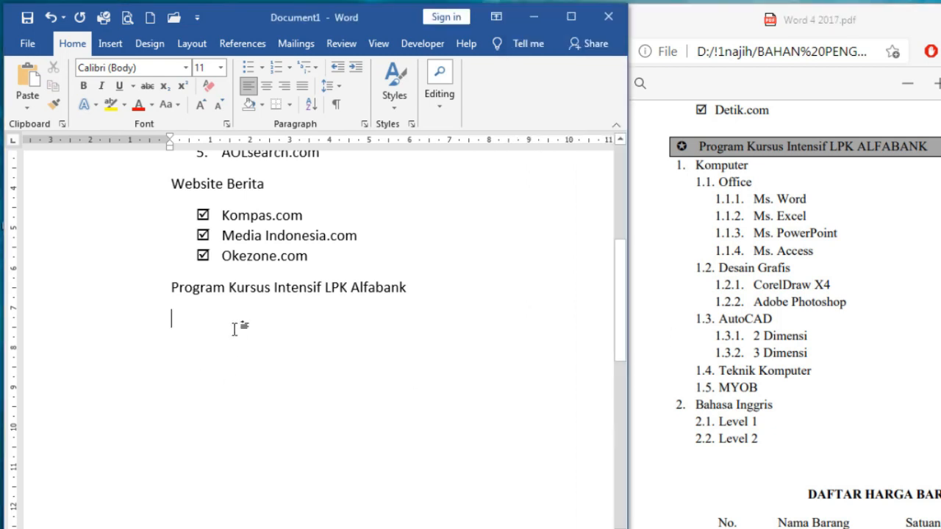
click(315, 68)
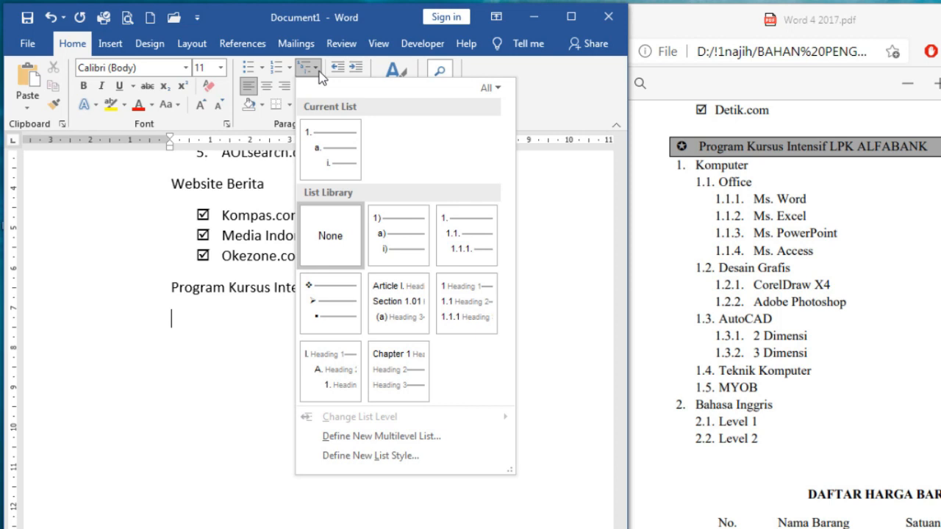
mouse_move(464, 233)
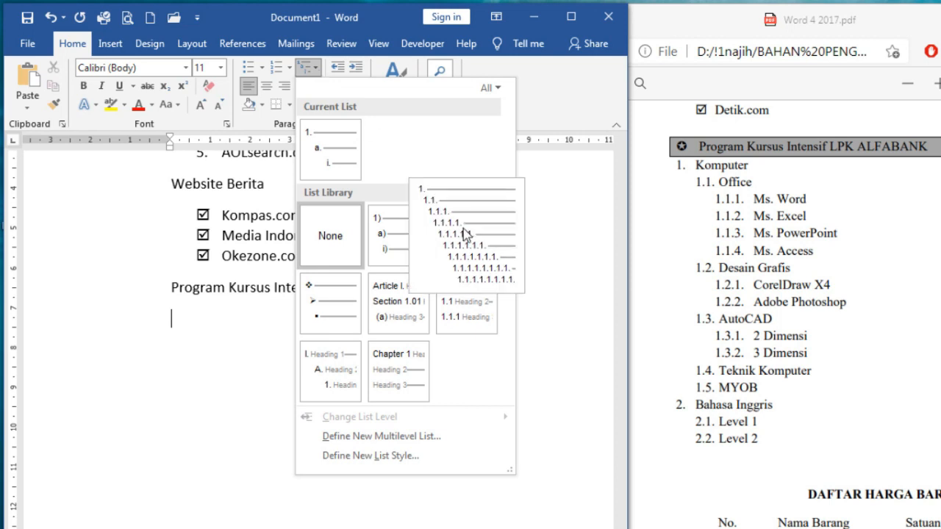
click(465, 234)
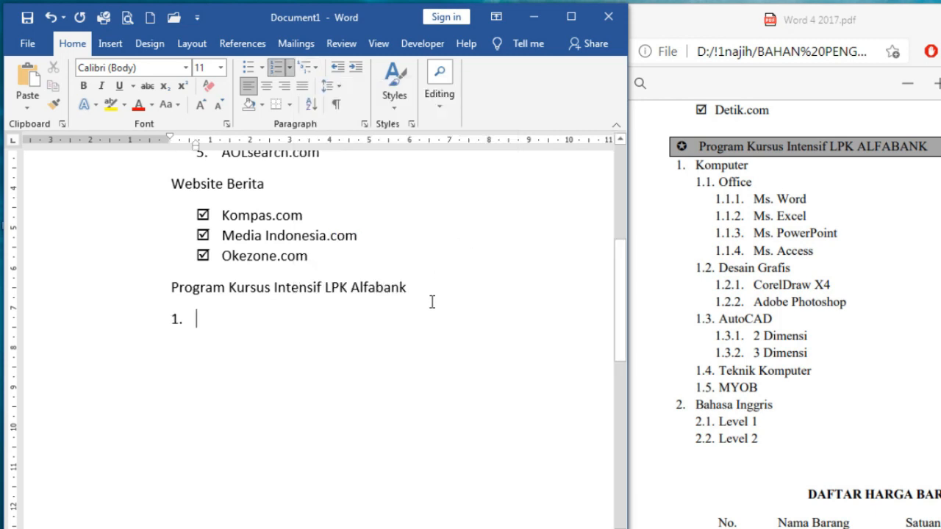
Type 'Komputer' as item 1 and set the next line to the 1.1. level
text(Komputer)
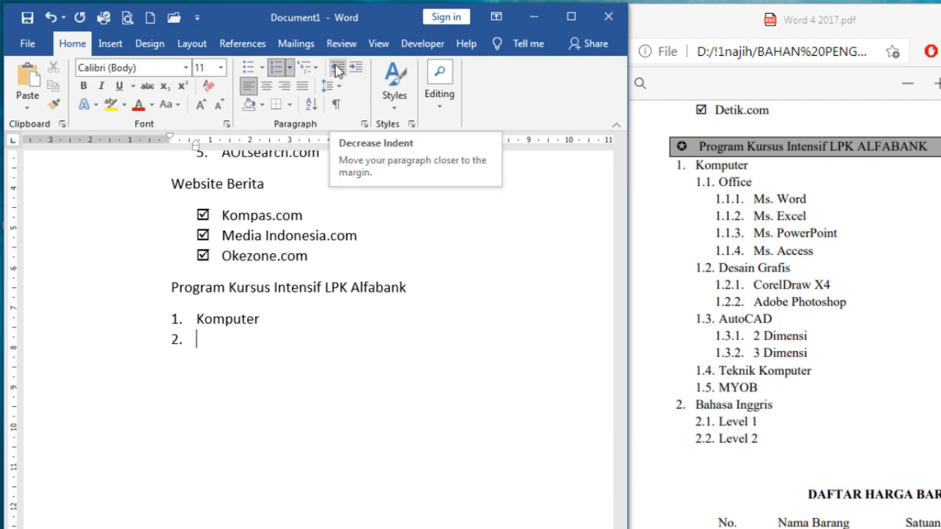
click(356, 70)
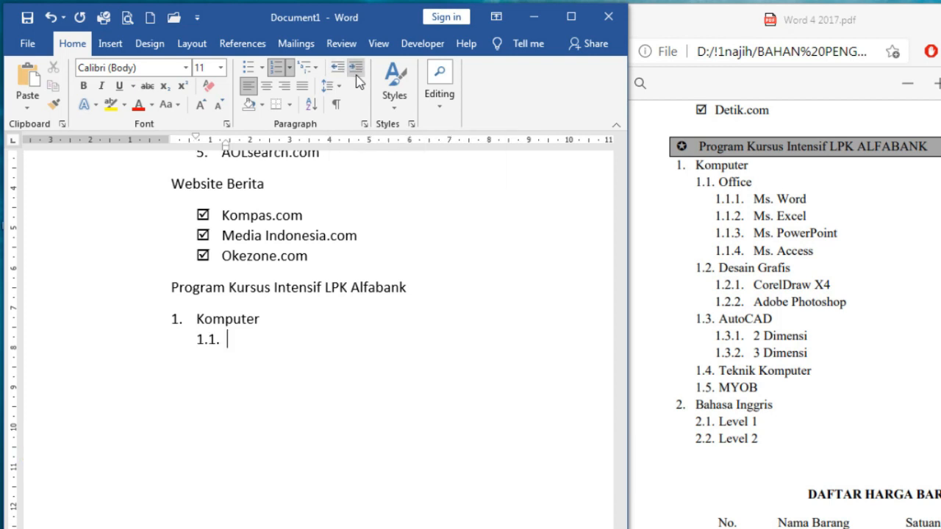
click(337, 68)
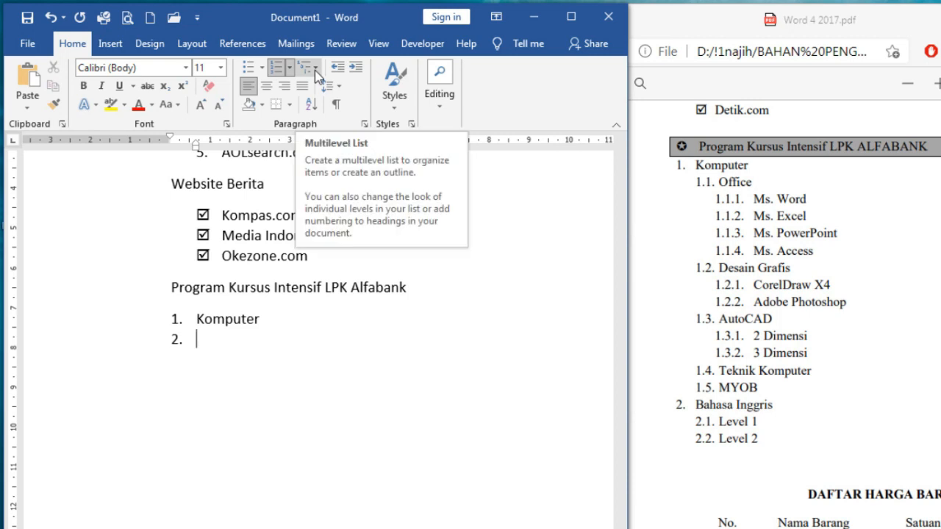
click(314, 70)
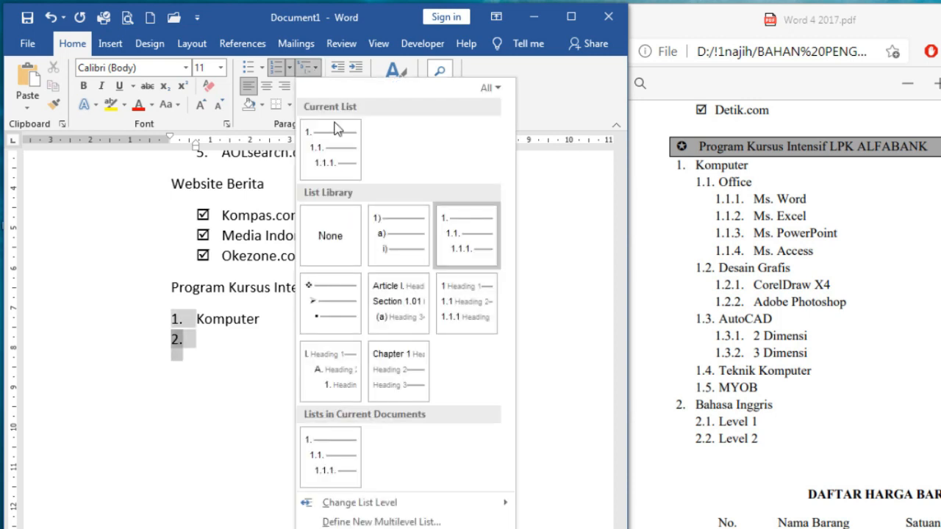
mouse_move(417, 503)
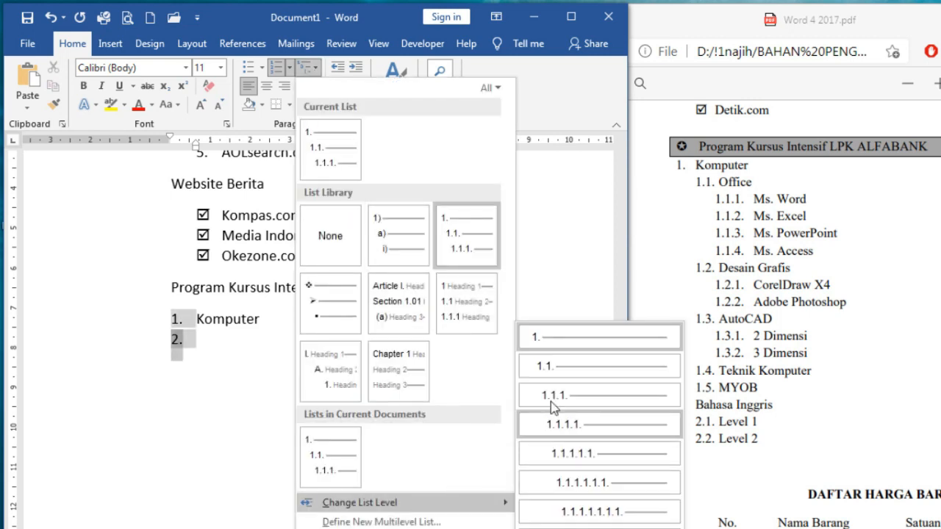
click(558, 369)
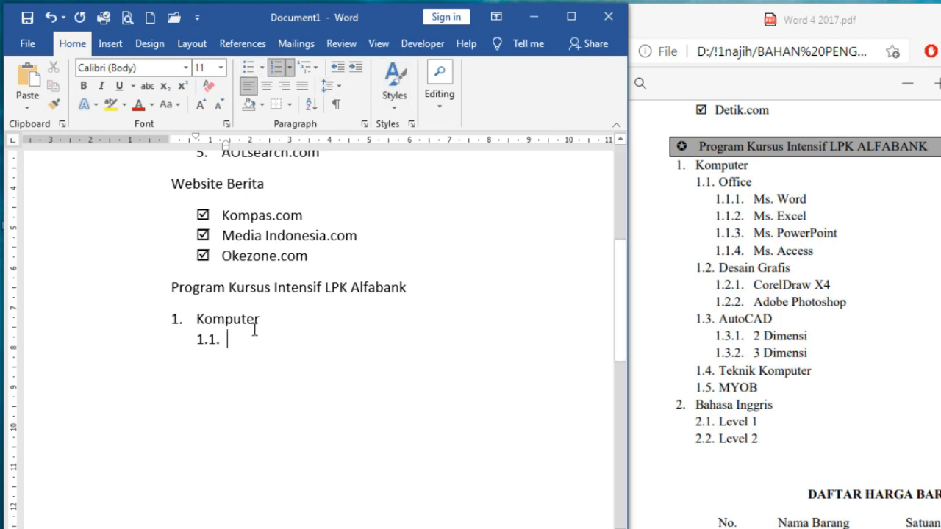
Type Ms. Word, Ms Excel, Ms. Powerpoint and Ms. Access as list items
text(Ms. Word)
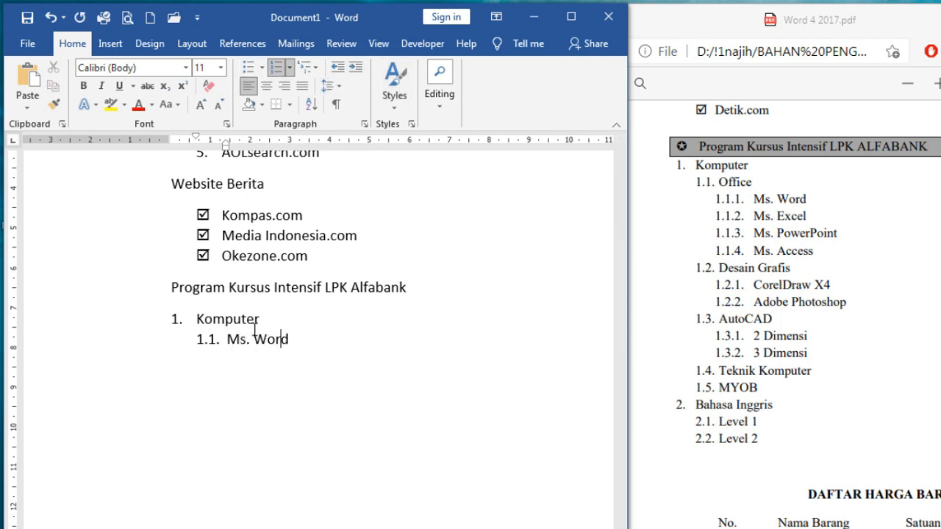
key(Return)
text(Ms Excel)
key(Return)
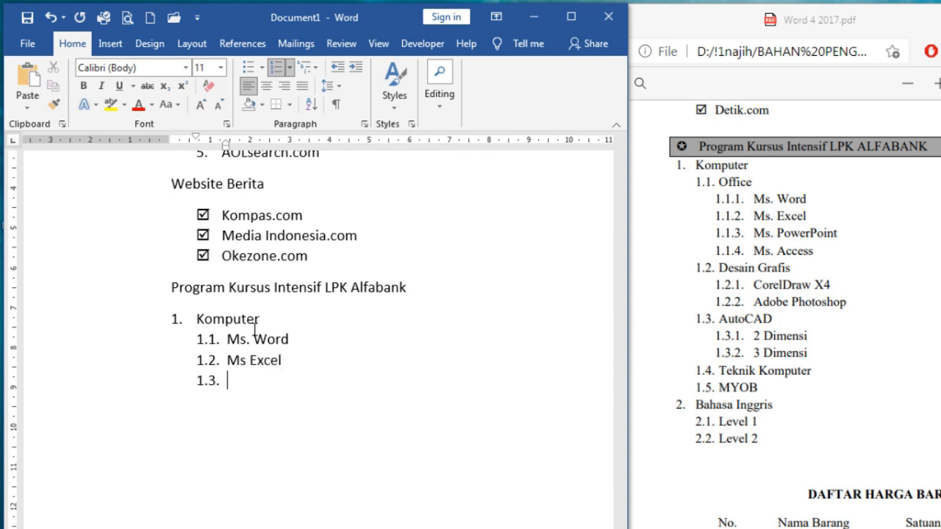
text(Ms. Poweproint)
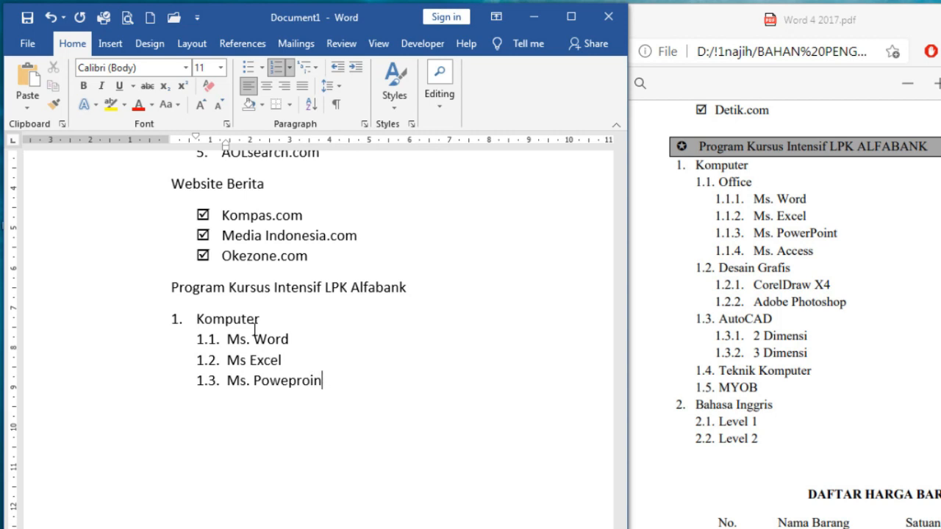
key(BackSpace)
key(BackSpace)
key(BackSpace)
key(BackSpace)
key(BackSpace)
text(rpoint)
key(Return)
text(Ms. A)
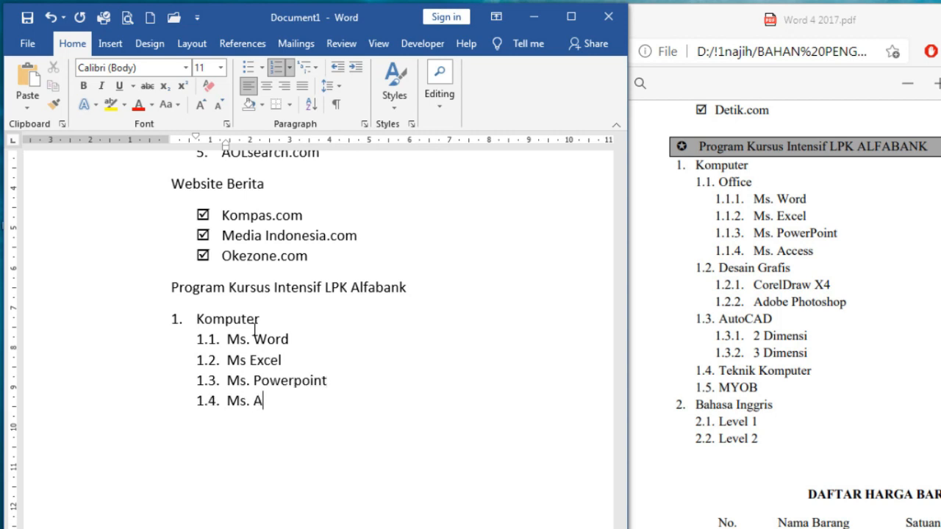
text(ccess)
key(Return)
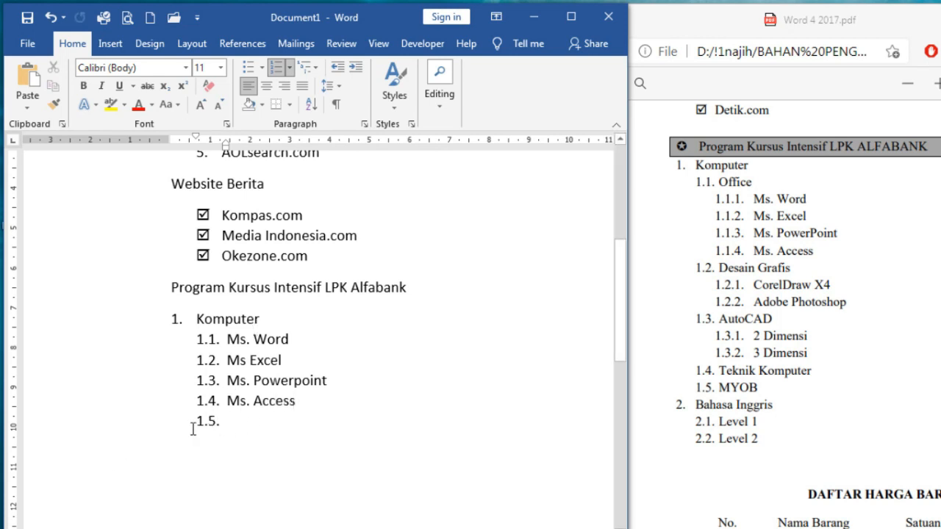
Remove the stray empty item and add 'Office' as a new item after Komputer
click(334, 79)
text(De)
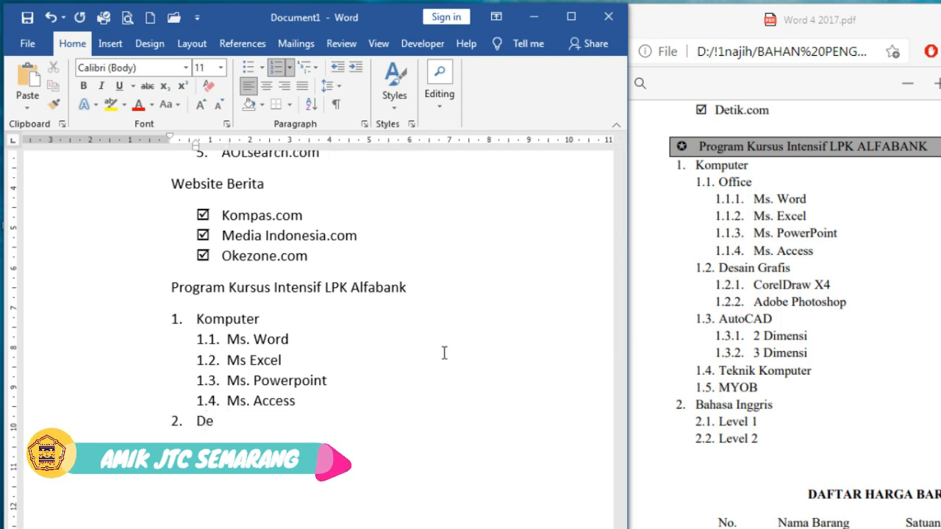
key(BackSpace)
key(BackSpace)
key(BackSpace)
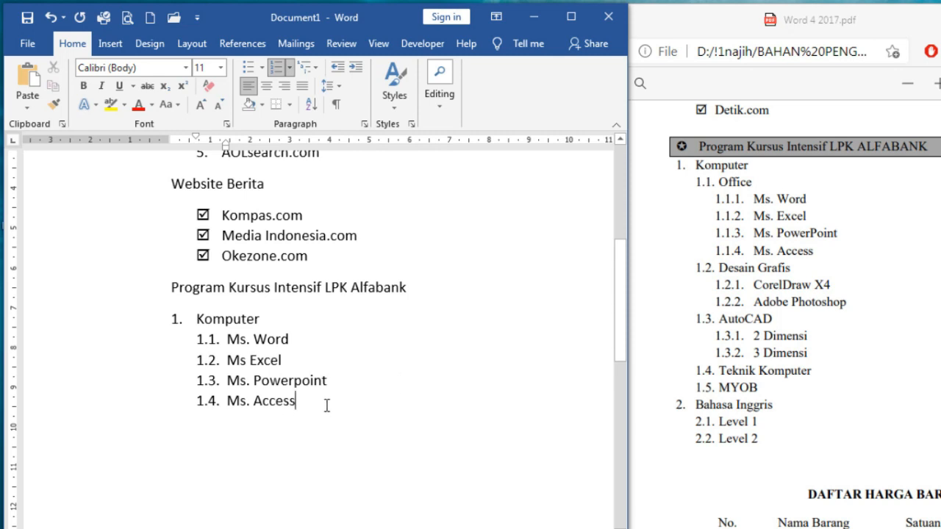
click(278, 320)
key(Return)
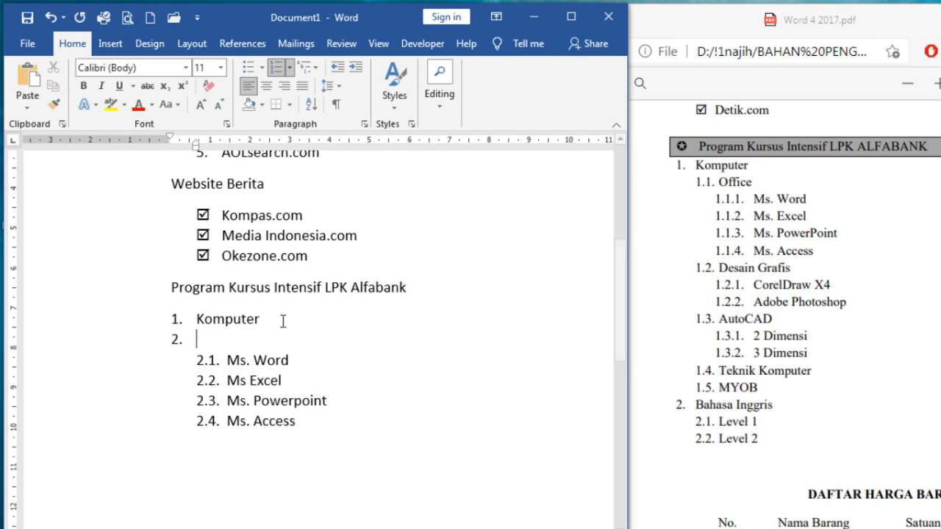
text(O)
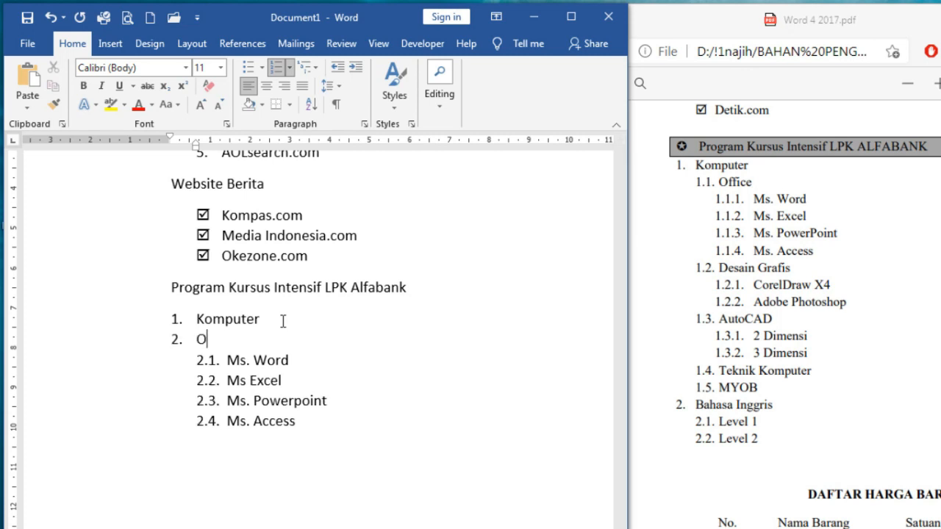
text(ffice)
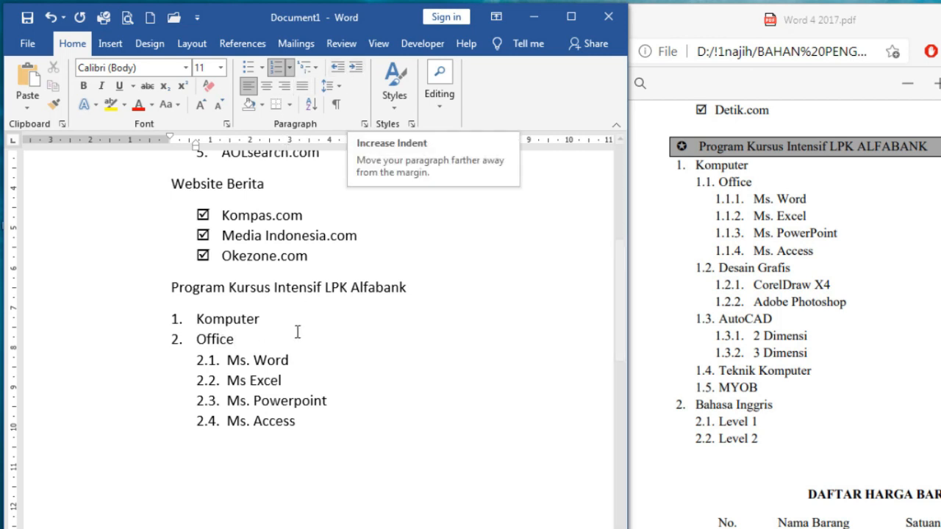
Nest Office under Komputer as 1.1 and the four Ms. items under Office
click(267, 343)
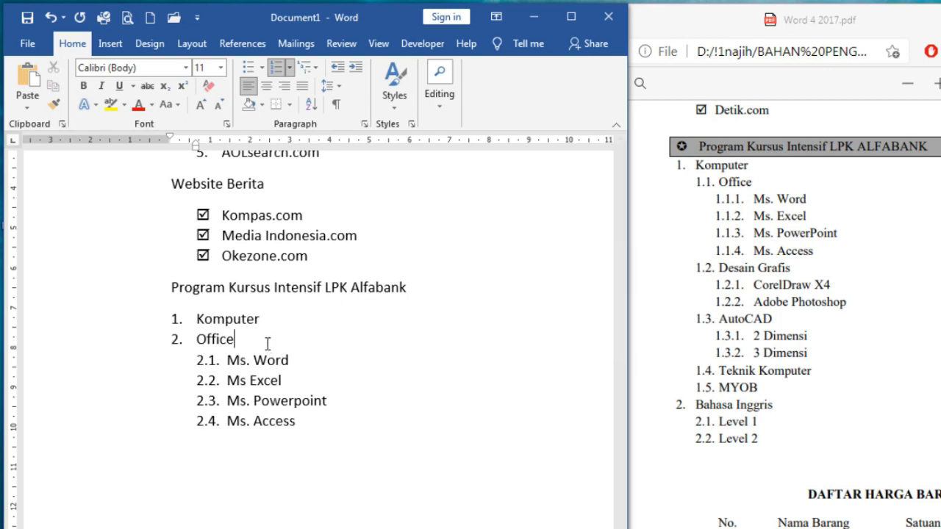
click(355, 67)
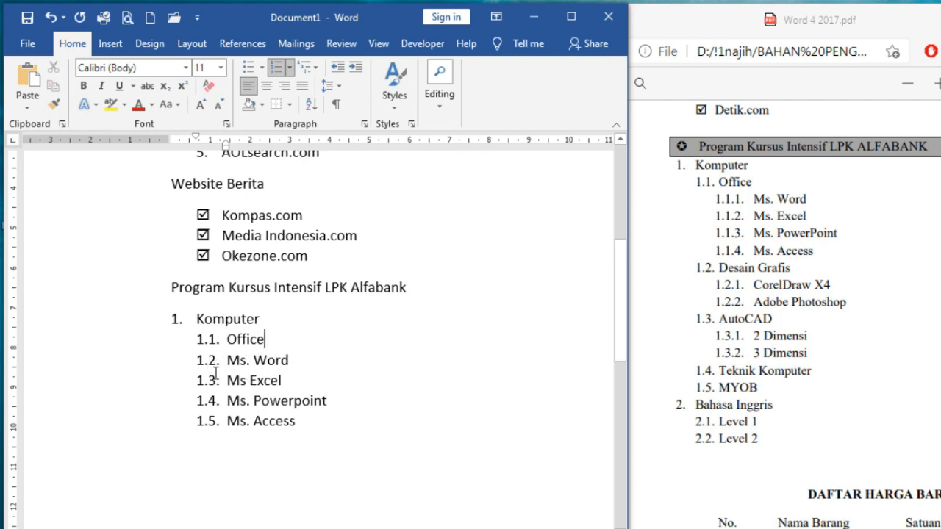
drag(227, 362, 325, 428)
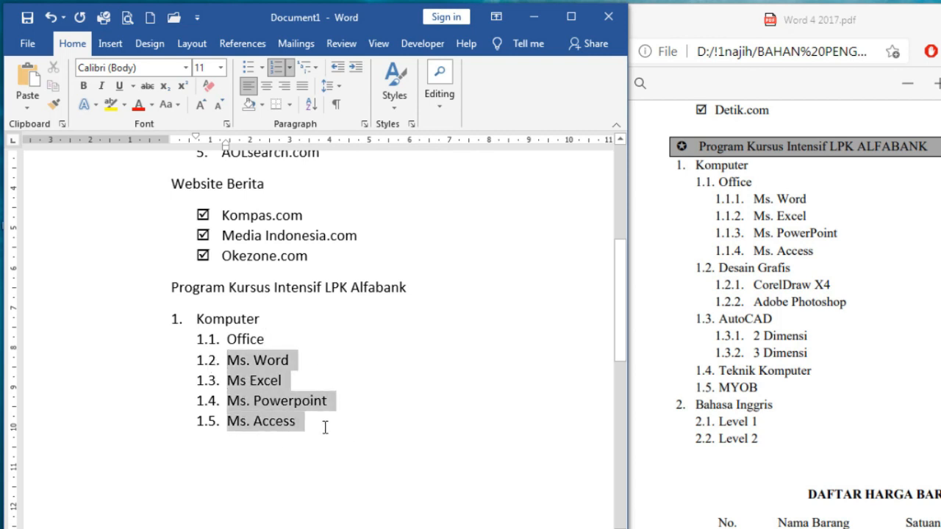
click(355, 67)
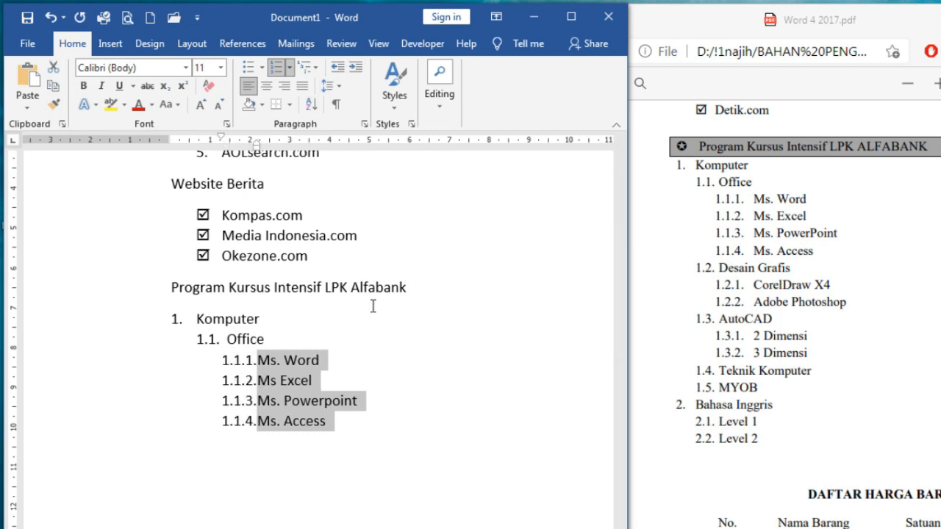
click(343, 432)
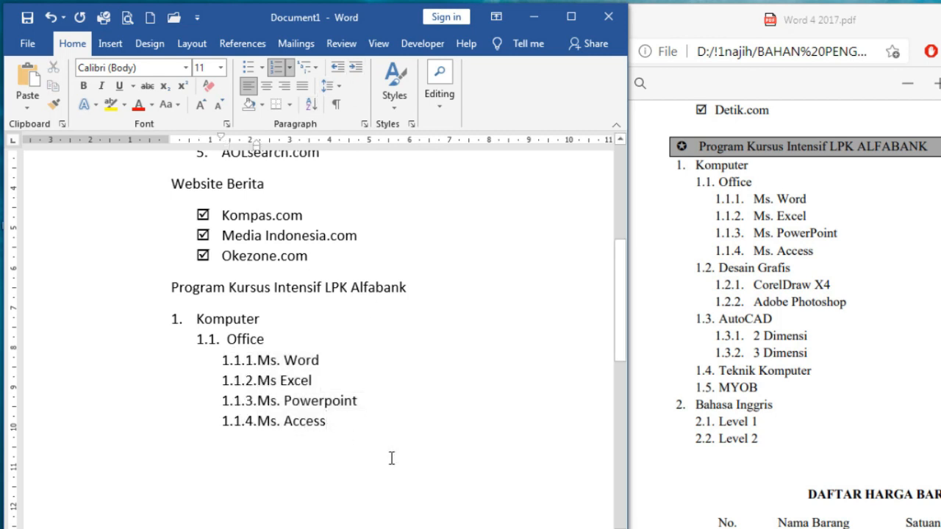
Add 1.2 Desain Grafis with sub-items Corel Draw X4 and Adobe Photoshop
key(Return)
key(shift+Tab)
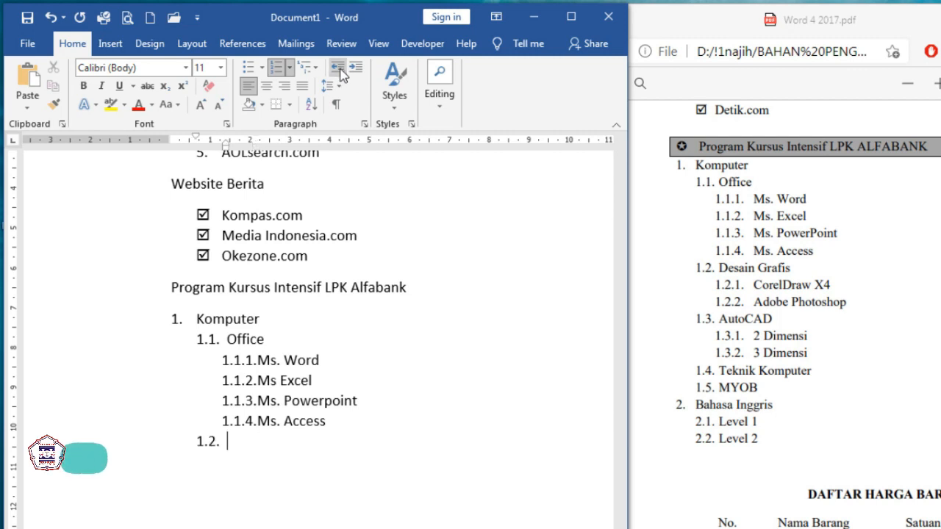
text(Desain Grafis)
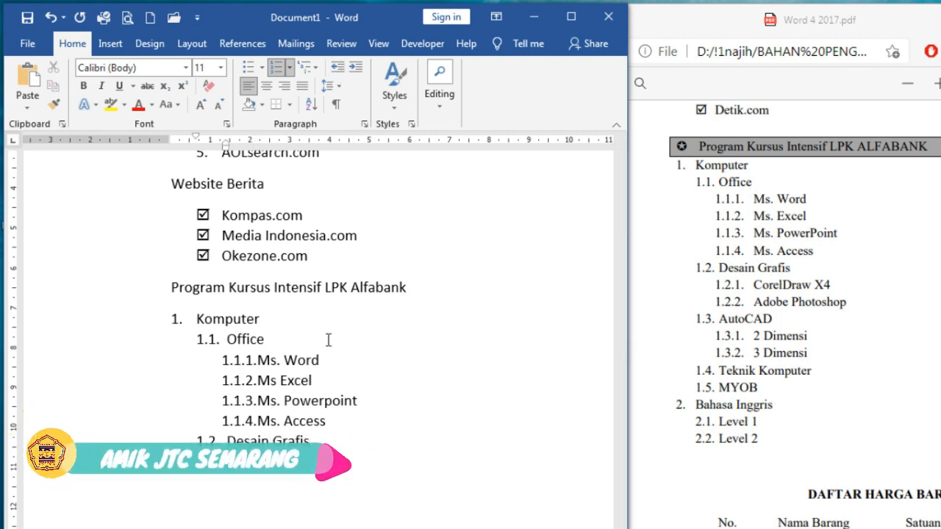
click(336, 355)
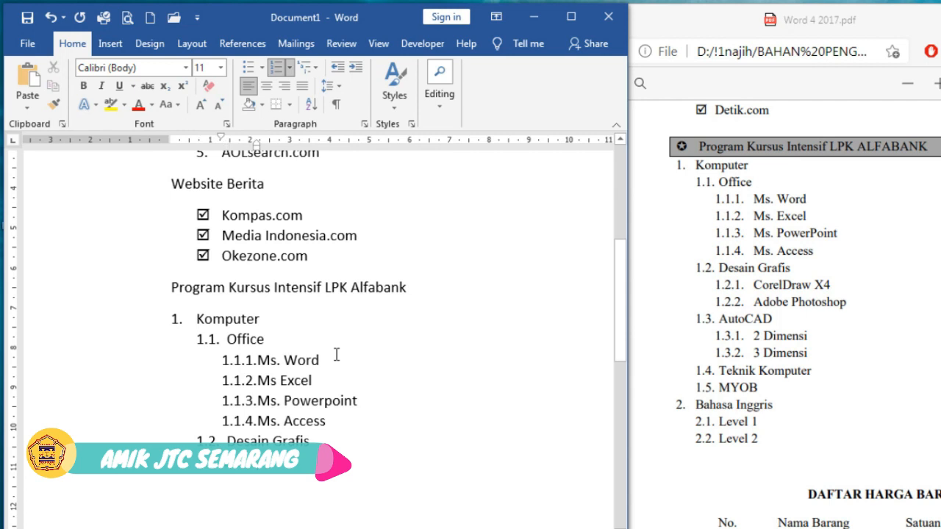
text(Corel Draw)
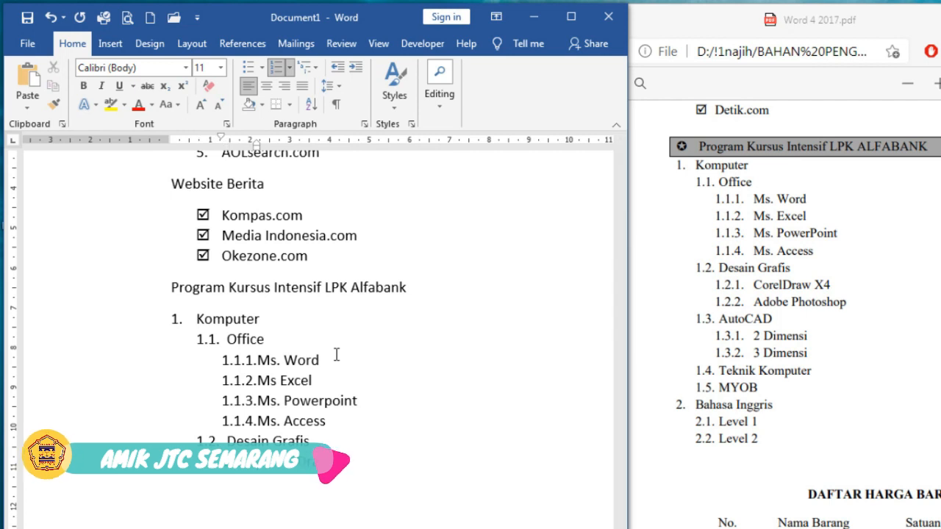
text( X4)
key(Return)
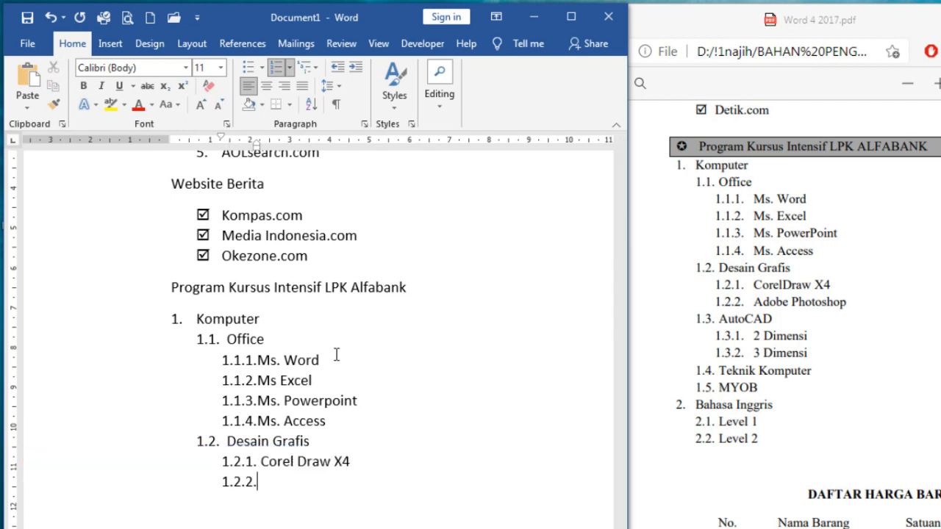
text(Adobse Photoshp)
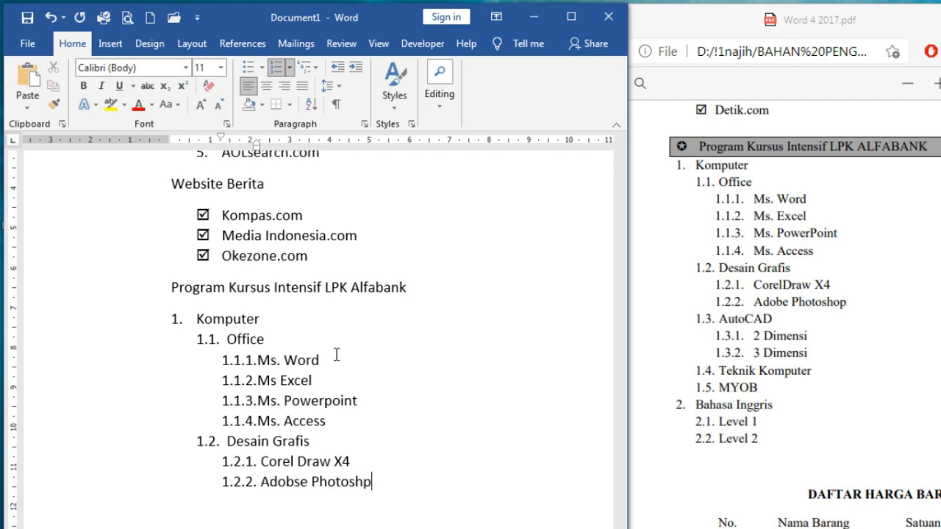
text(o)
Select the heading 'Situs Mesin Pencarian Populer' and make it bold
click(382, 397)
scroll(383, 393, up, 6)
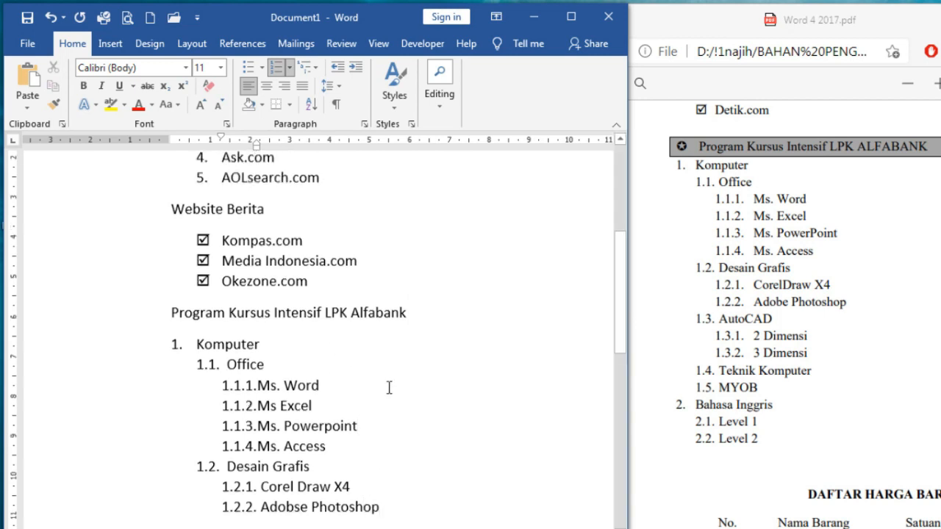
scroll(778, 257, up, 6)
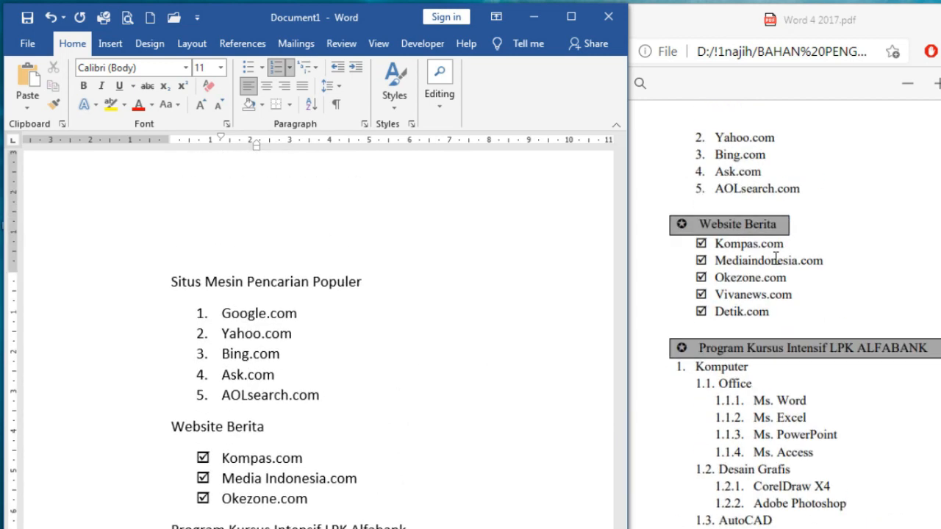
scroll(796, 386, down, 2)
scroll(790, 388, up, 5)
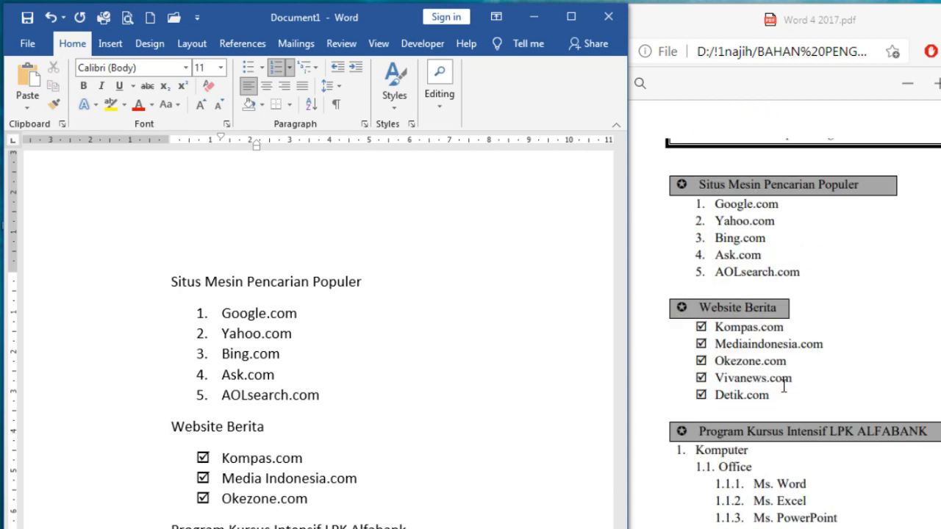
click(349, 281)
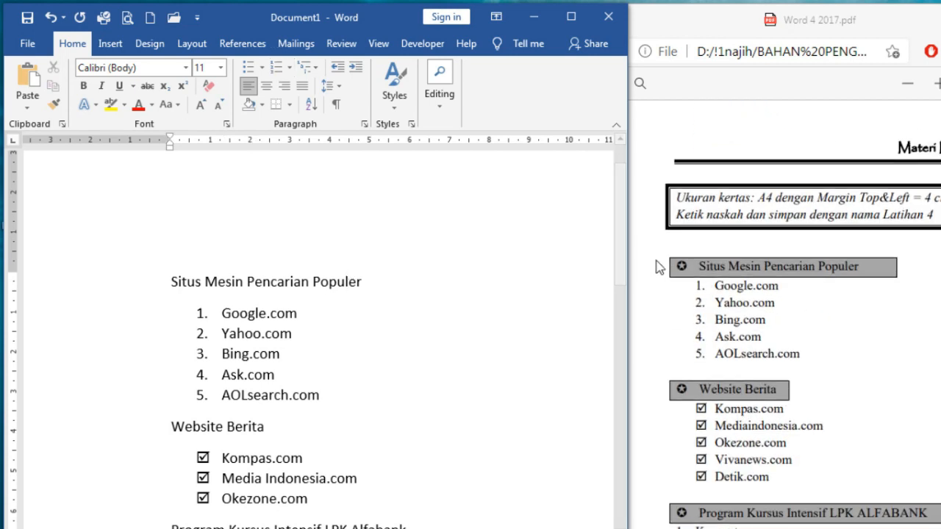
click(97, 300)
click(83, 85)
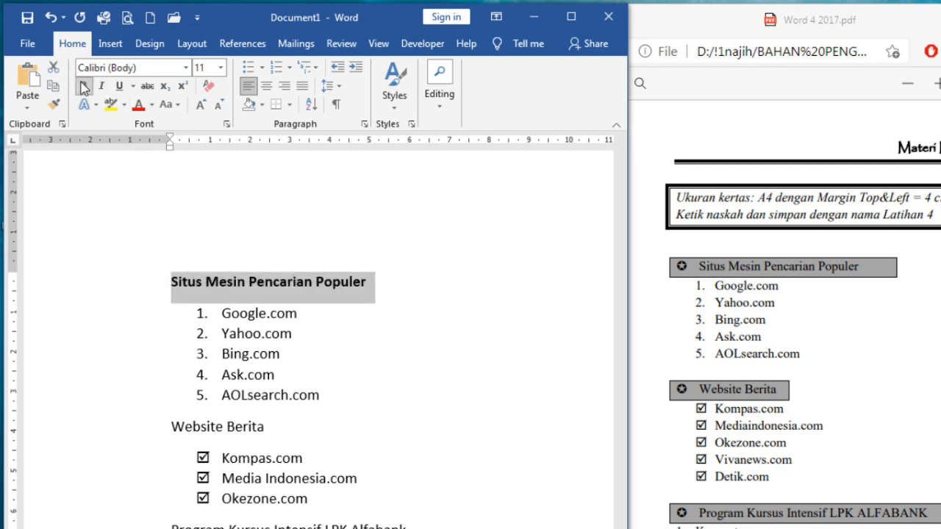
Give the heading a solid-line box border with yellow shading
click(293, 106)
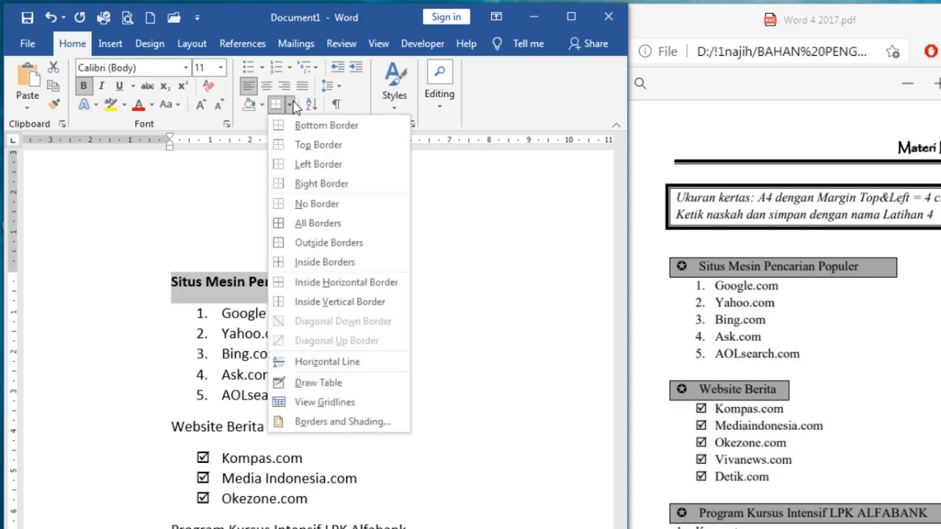
click(336, 422)
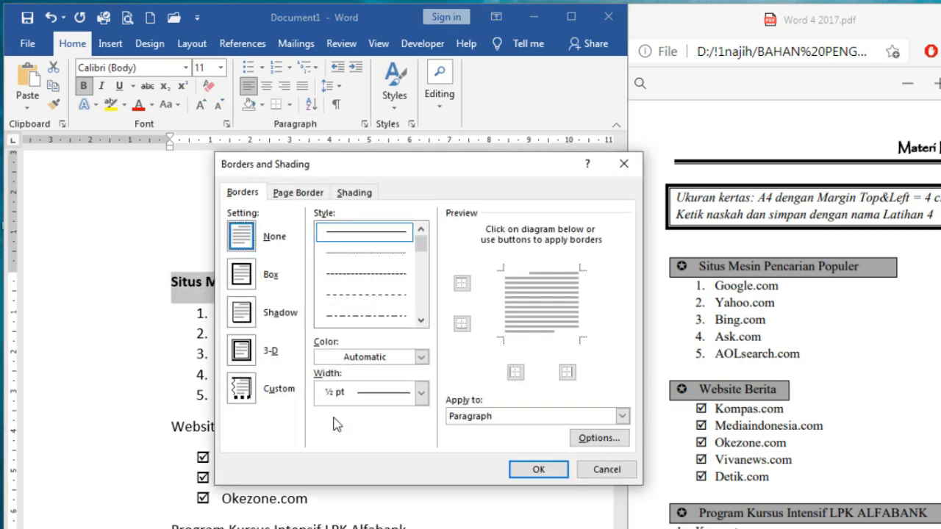
click(254, 275)
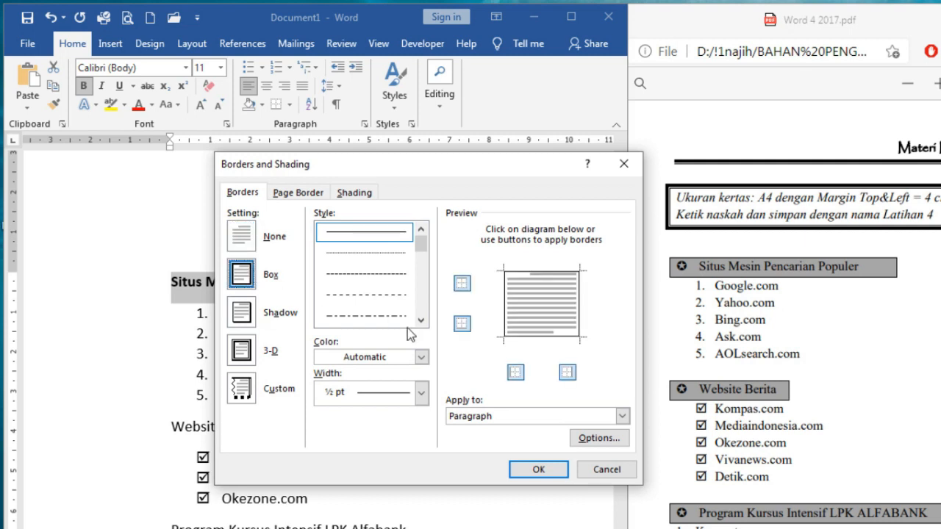
mouse_move(420, 242)
mouse_down()
mouse_move(424, 253)
mouse_move(423, 232)
mouse_up()
click(362, 230)
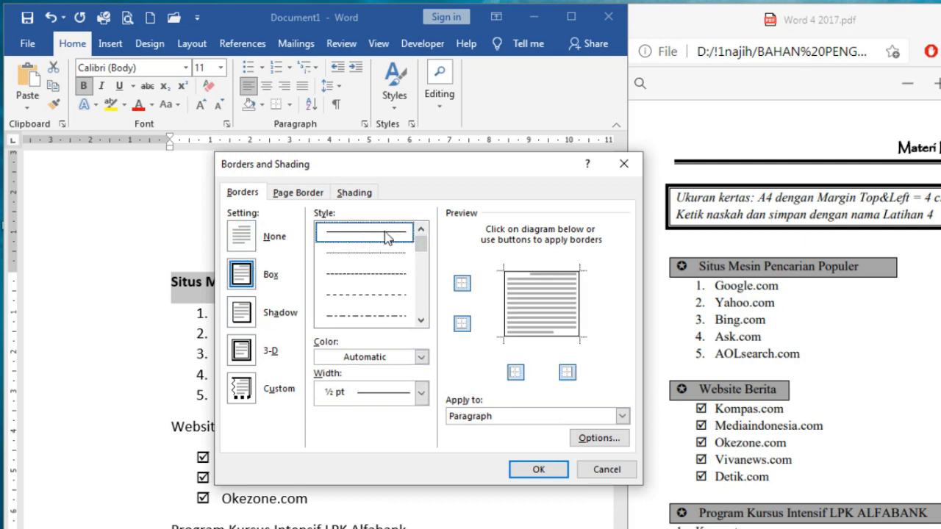
click(355, 193)
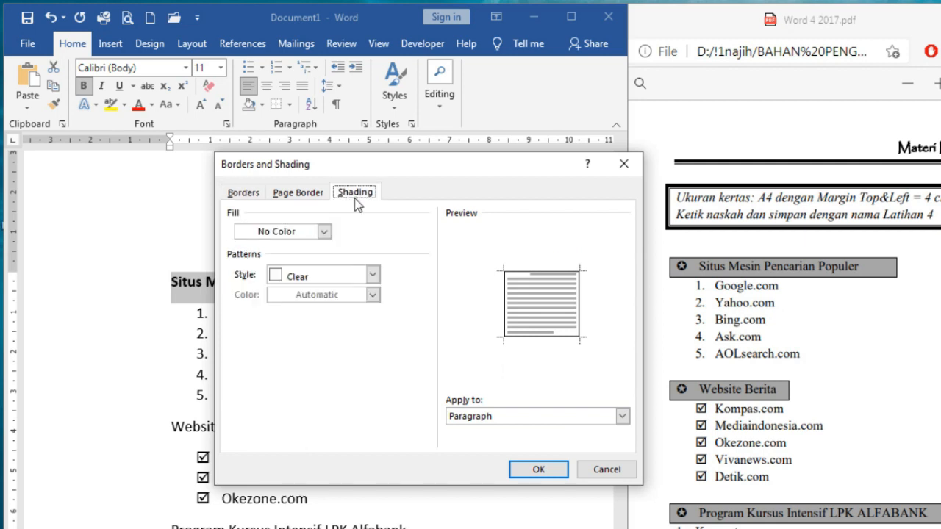
click(324, 231)
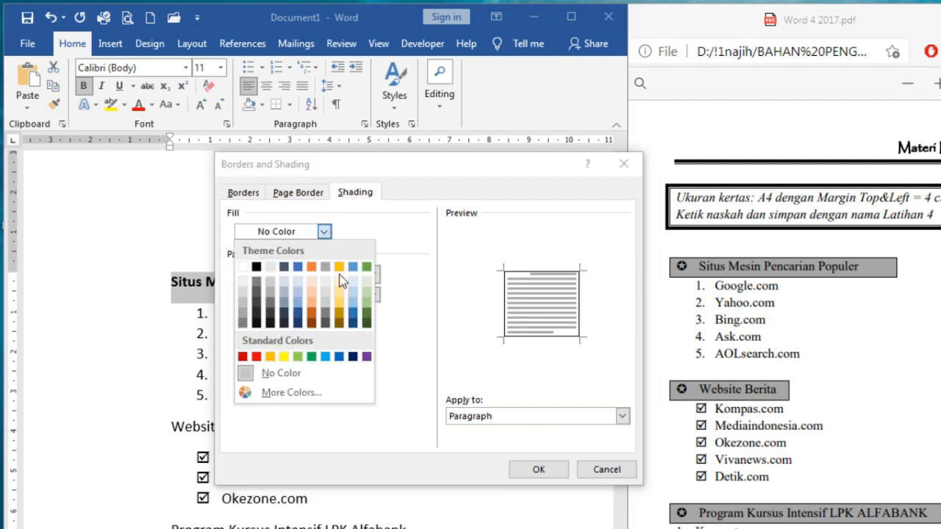
click(284, 356)
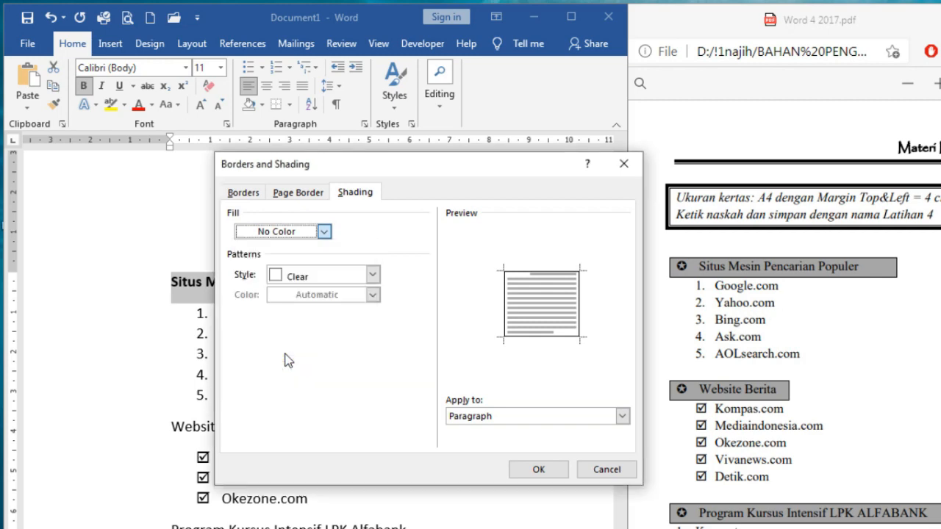
click(539, 469)
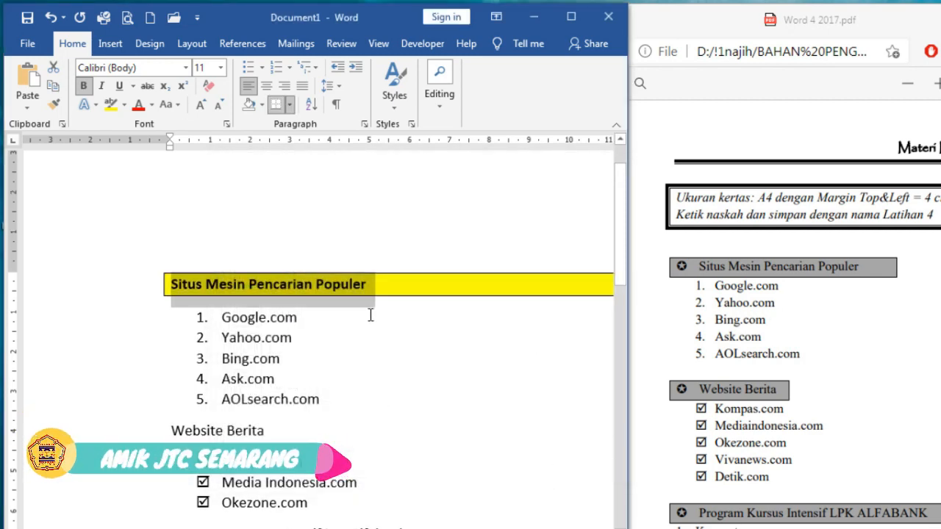
Shorten the yellow heading box to about 6 cm wide with the right indent marker
scroll(318, 338, right, 5)
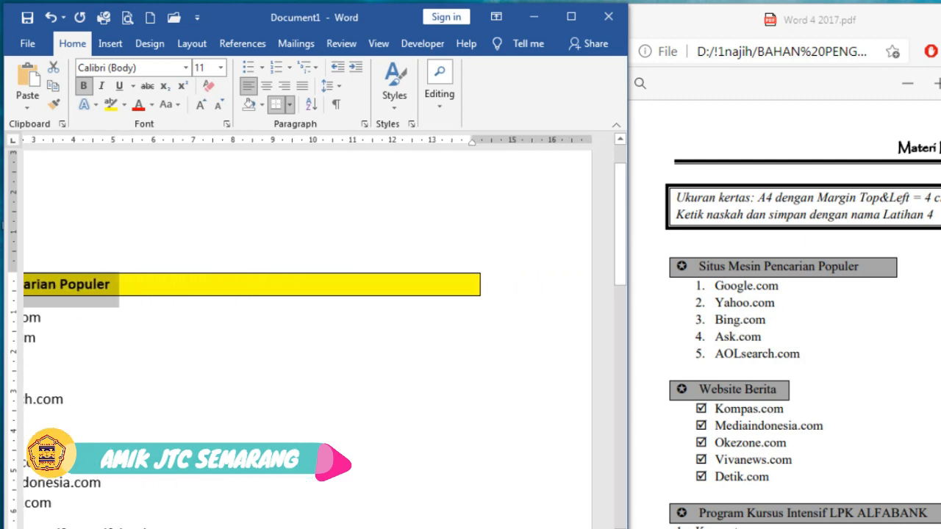
scroll(318, 338, left, 1)
click(504, 289)
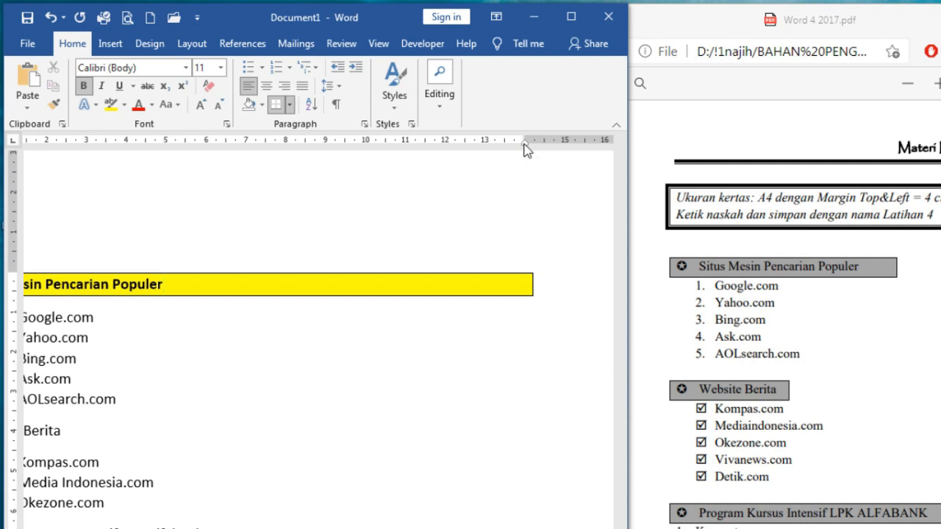
mouse_move(525, 147)
mouse_down()
mouse_move(466, 143)
mouse_move(332, 177)
mouse_move(184, 178)
mouse_up()
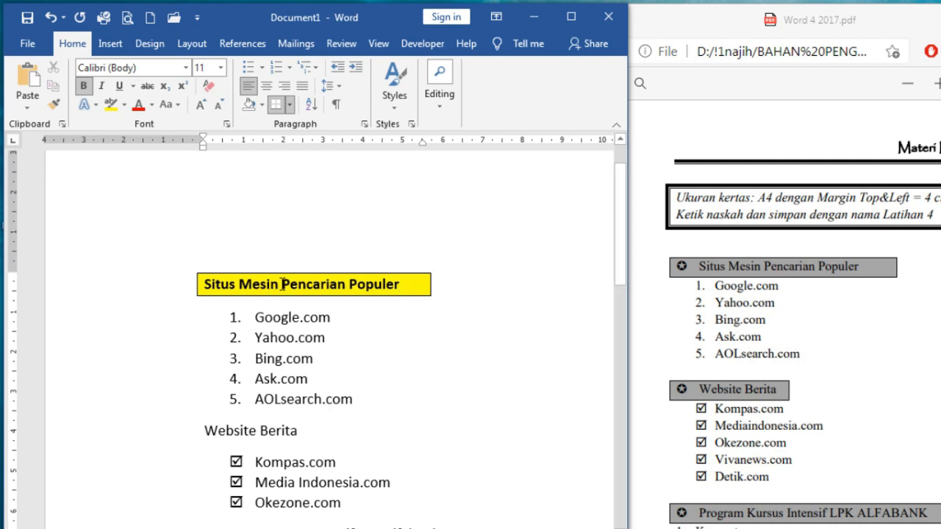
scroll(290, 285, down, 3)
scroll(291, 284, up, 3)
Copy the heading's formatting with Format Painter
click(120, 288)
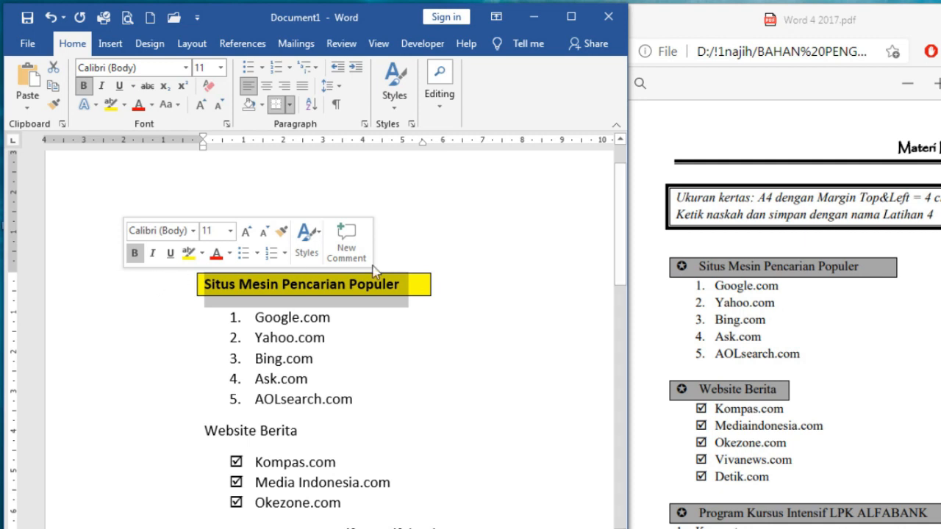
click(53, 107)
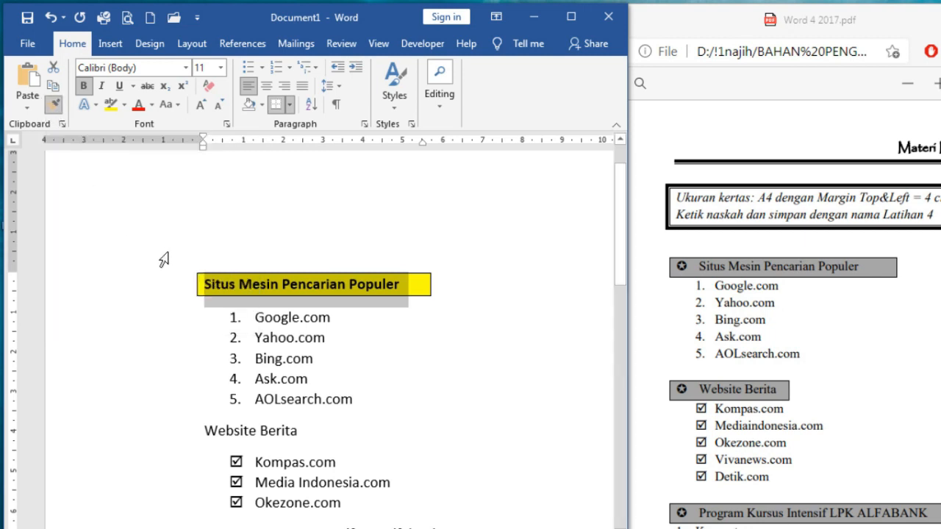
scroll(188, 282, down, 1)
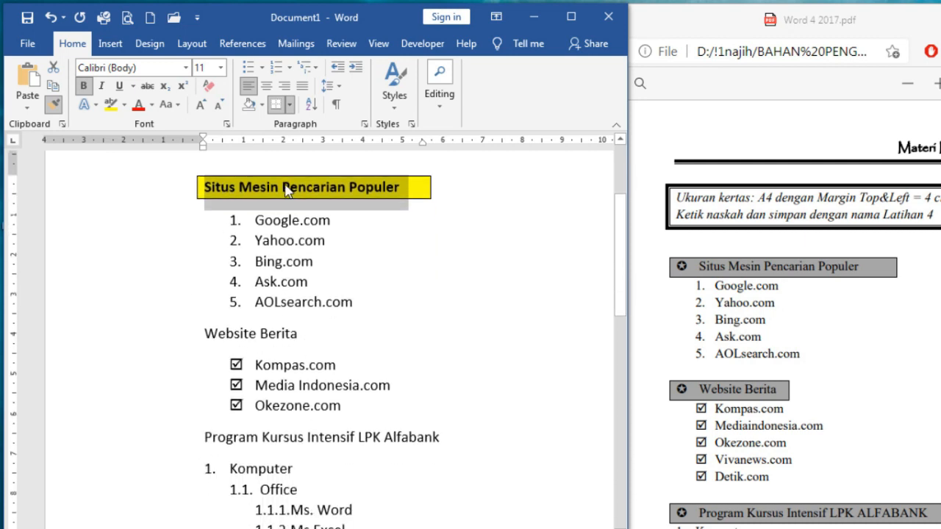
Paint the heading format onto Website Berita and the Alfabank heading, widening Alfabank's box to 7.5 cm
click(163, 338)
scroll(163, 345, down, 1)
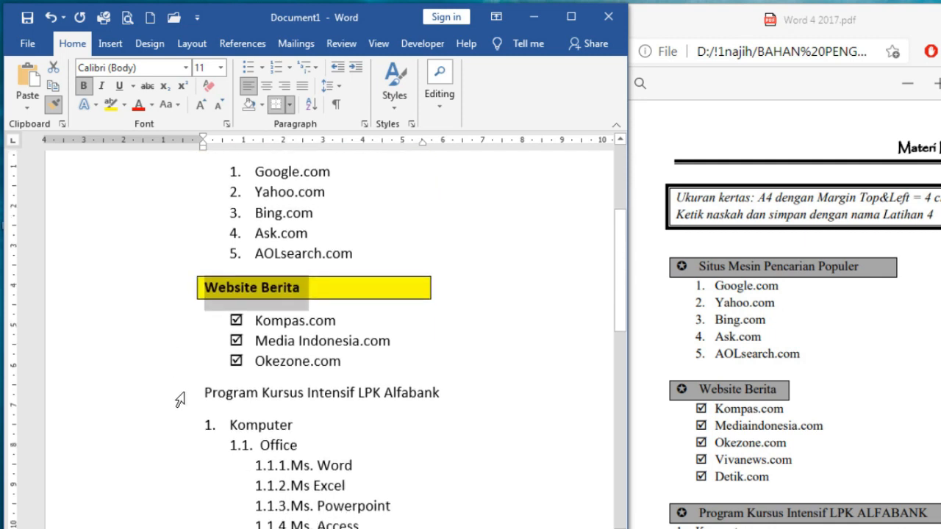
click(180, 399)
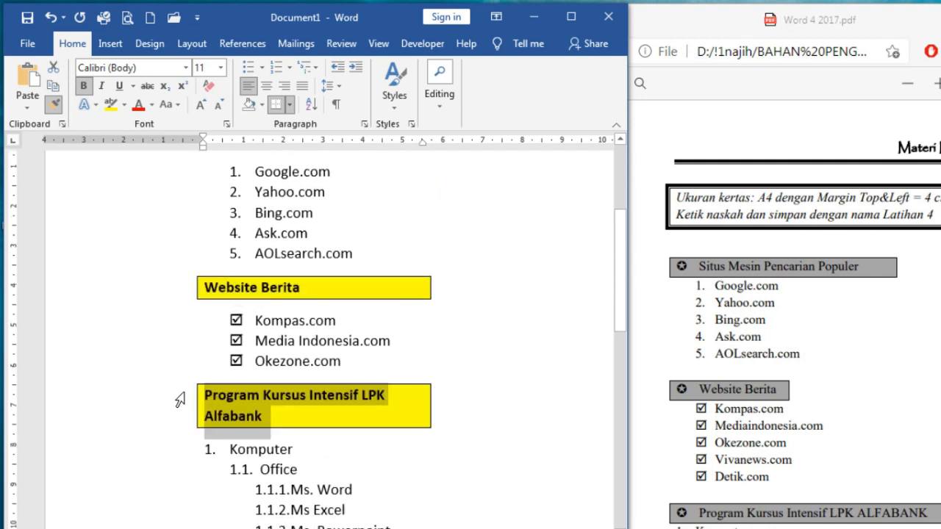
click(55, 110)
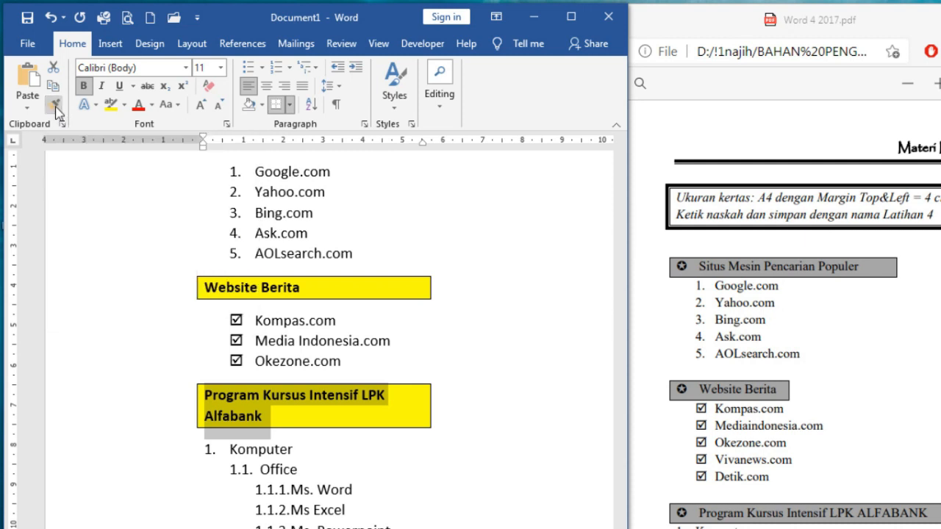
click(353, 409)
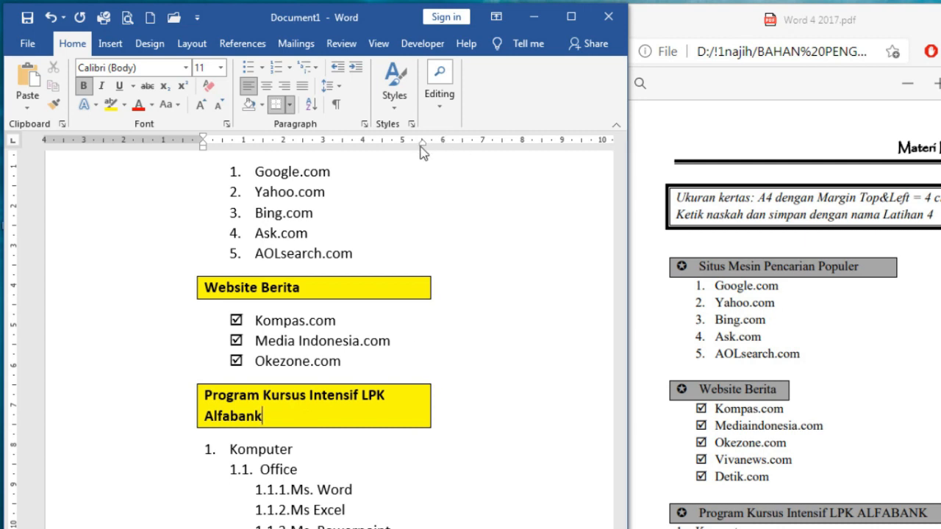
drag(423, 142, 485, 145)
Review the three boxed headings and bring the PDF reference to the front
scroll(411, 370, up, 3)
scroll(412, 369, down, 8)
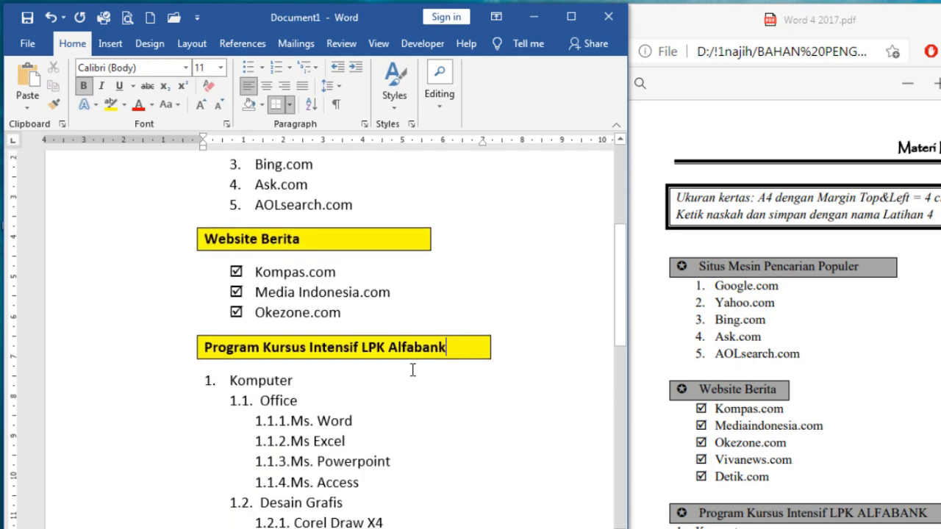
scroll(357, 339, up, 6)
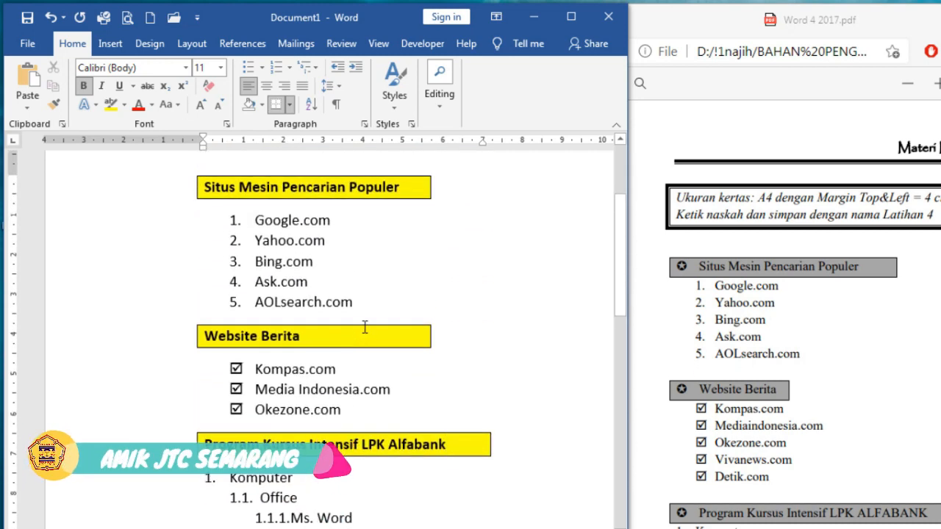
scroll(357, 337, down, 6)
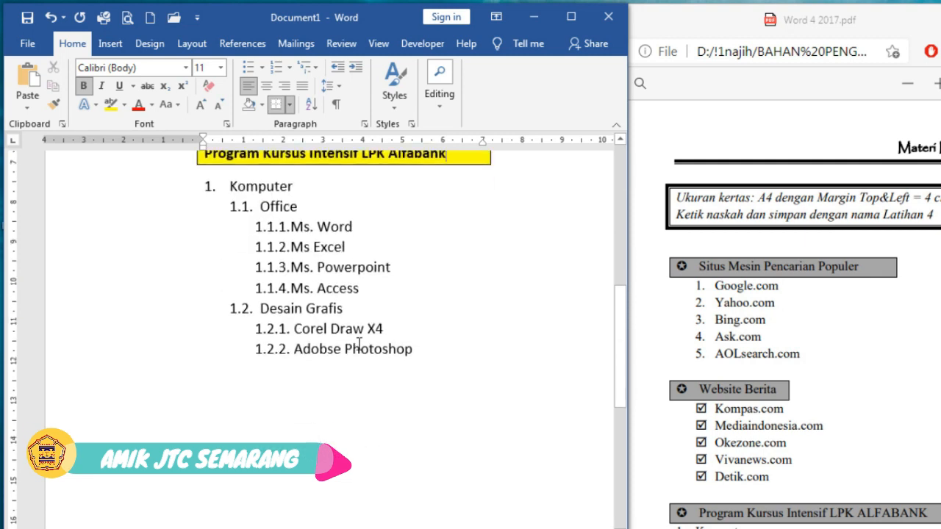
scroll(358, 342, up, 4)
scroll(358, 344, down, 2)
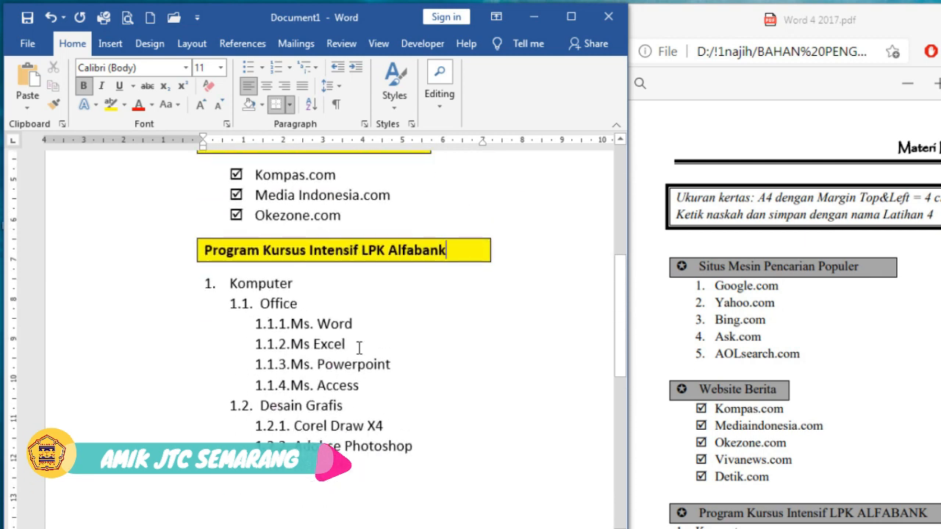
scroll(363, 332, down, 1)
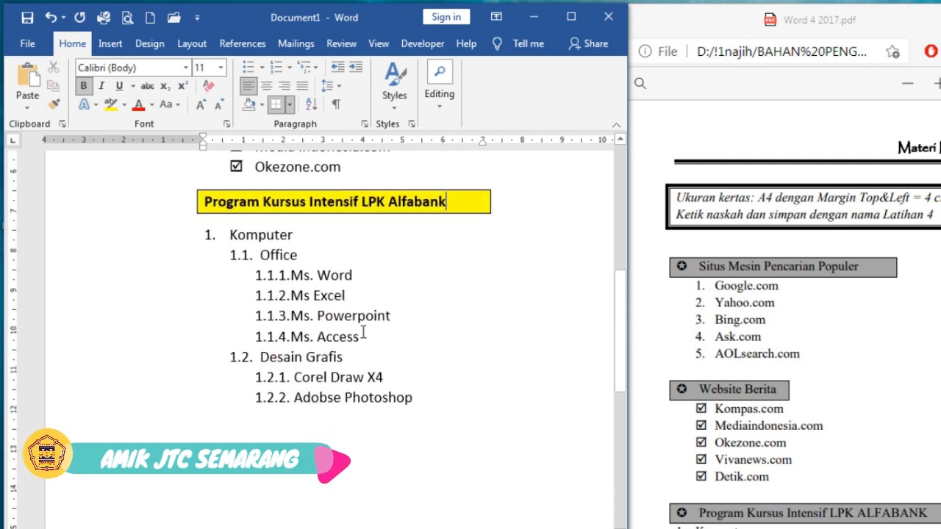
click(802, 358)
scroll(762, 335, down, 6)
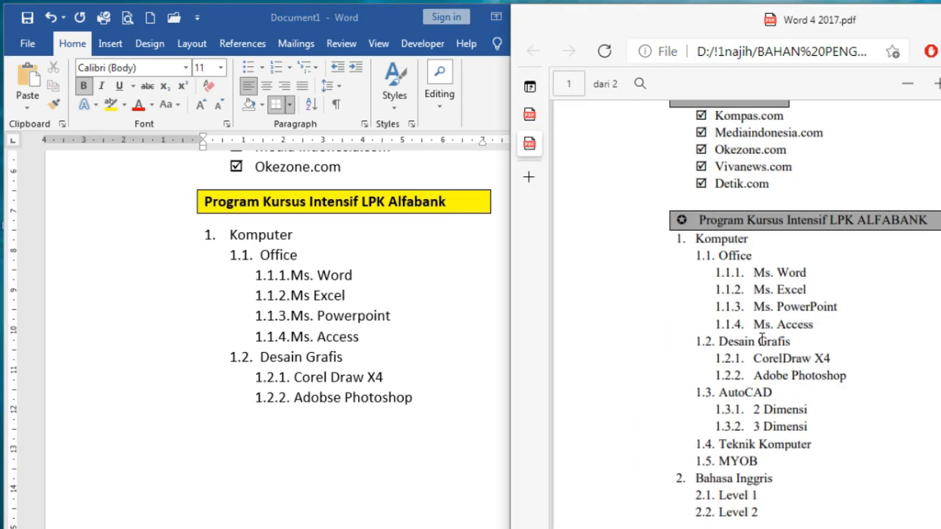
Scroll the PDF down to page 2's DAFTAR ISI table-of-contents exercise
scroll(762, 338, down, 1)
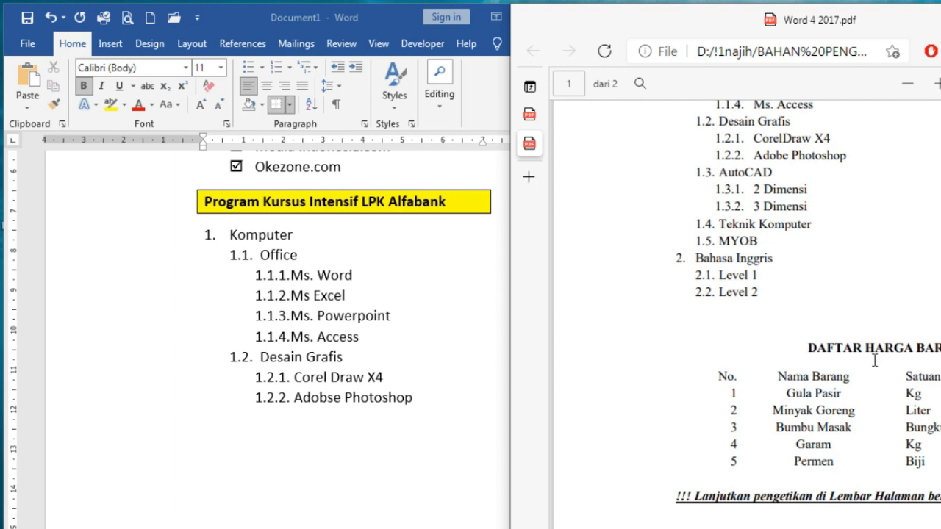
scroll(875, 360, down, 10)
scroll(779, 284, right, 2)
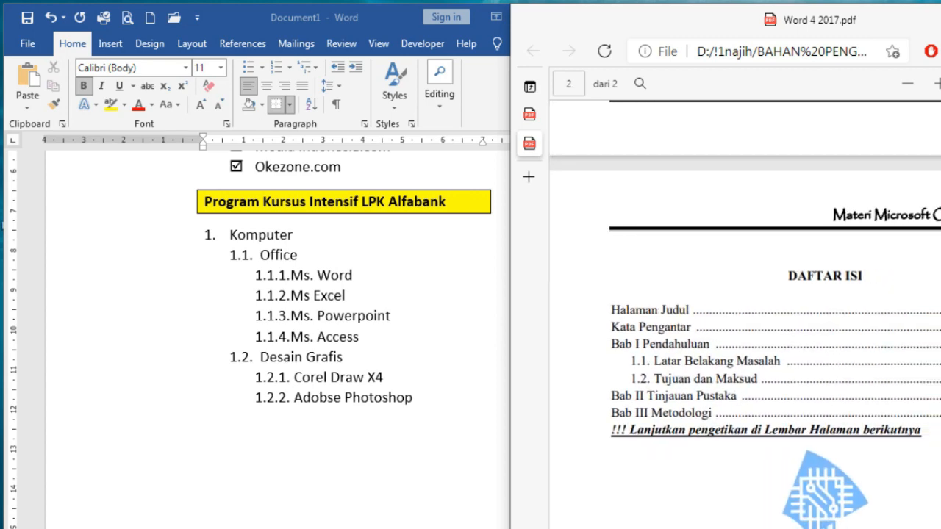
scroll(882, 367, down, 2)
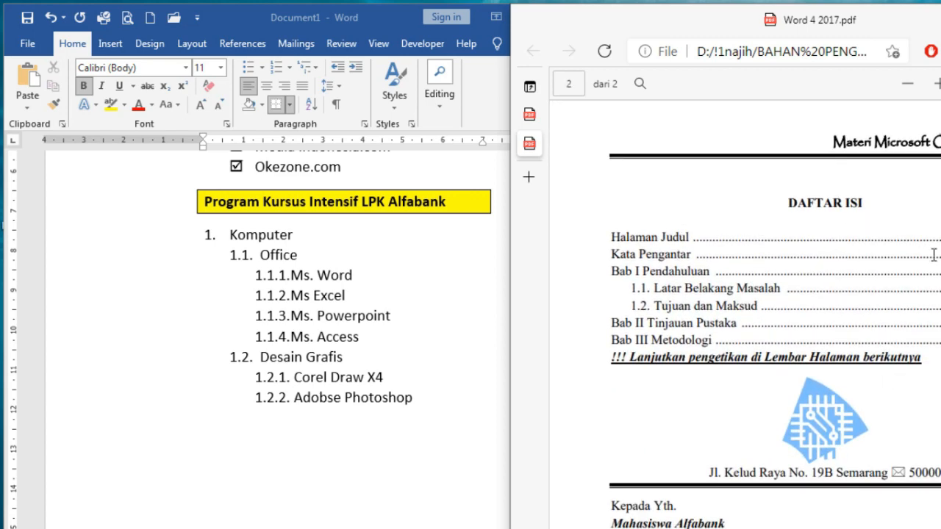
Return to Word and place the cursor on the blank line below the list
scroll(933, 254, down, 4)
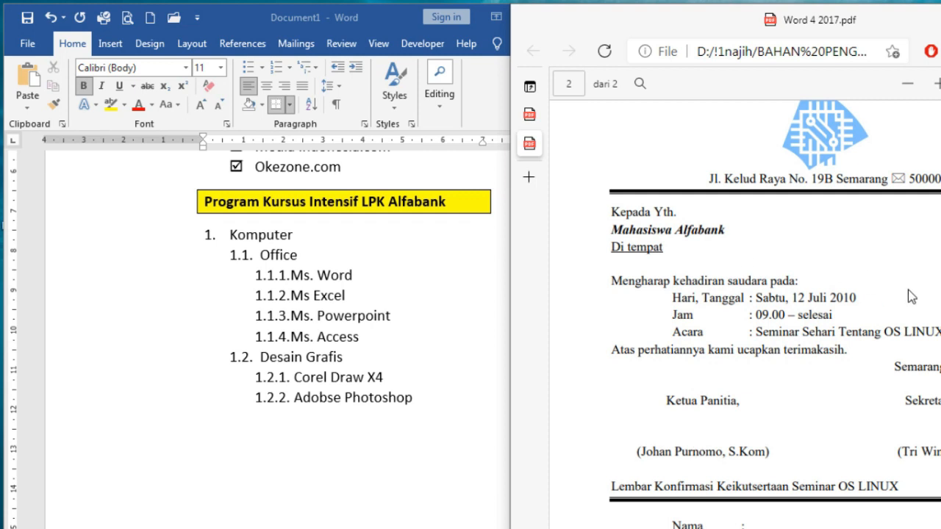
click(491, 449)
click(439, 429)
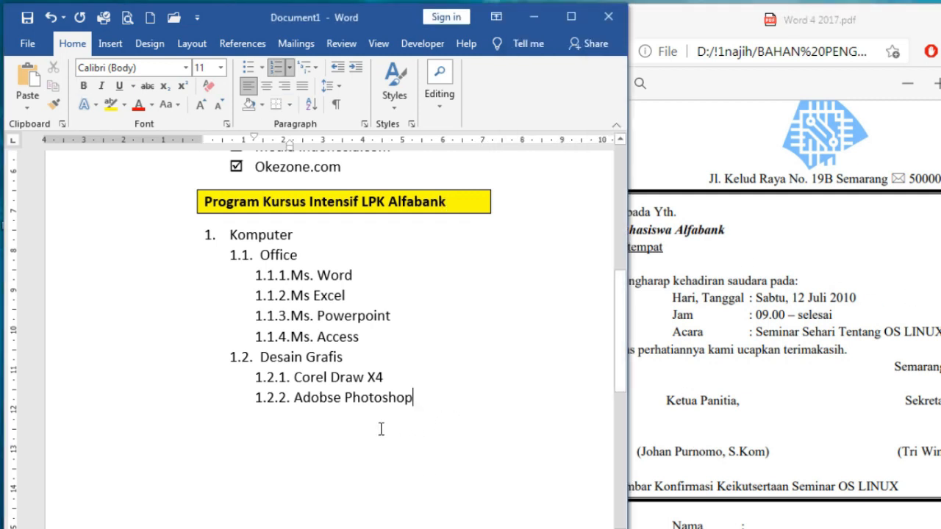
scroll(379, 425, down, 2)
scroll(379, 424, down, 2)
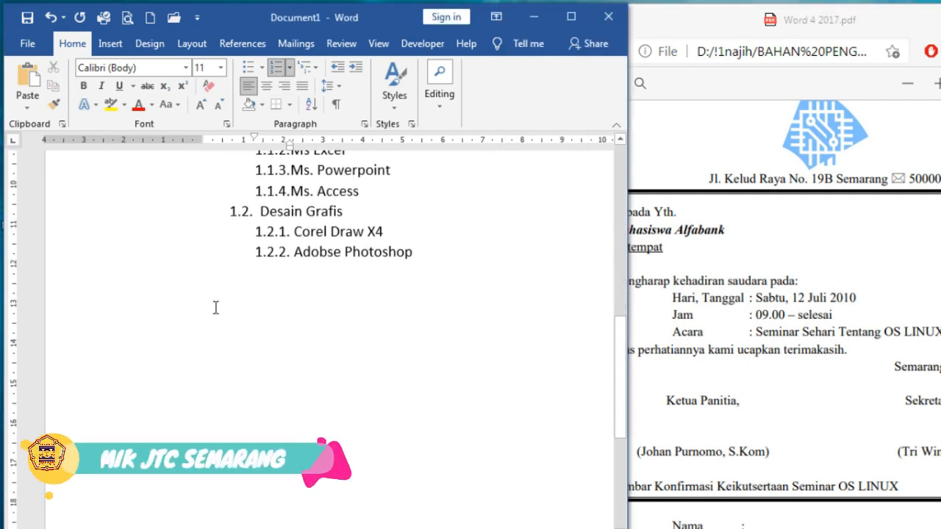
double_click(214, 307)
click(252, 313)
Scroll the PDF back to the DAFTAR HARGA BARANG table and select it briefly
scroll(780, 417, up, 5)
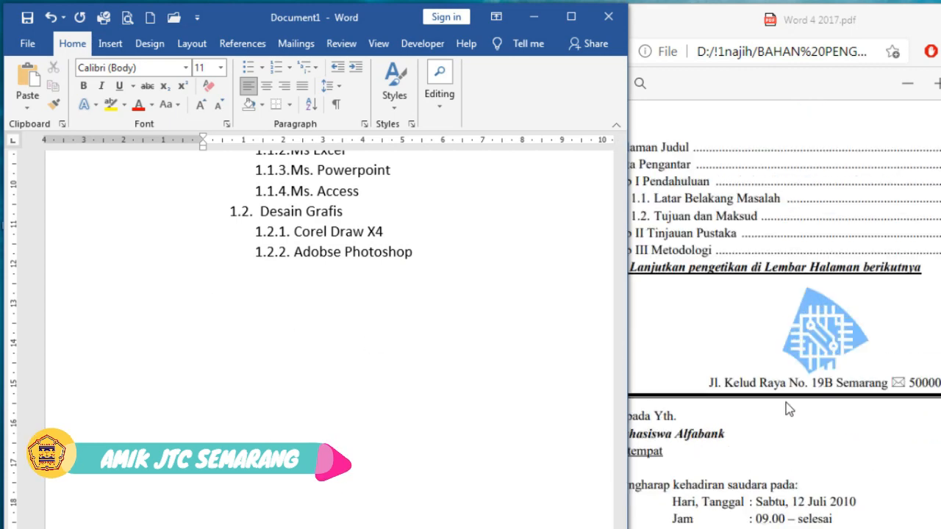
scroll(797, 408, up, 4)
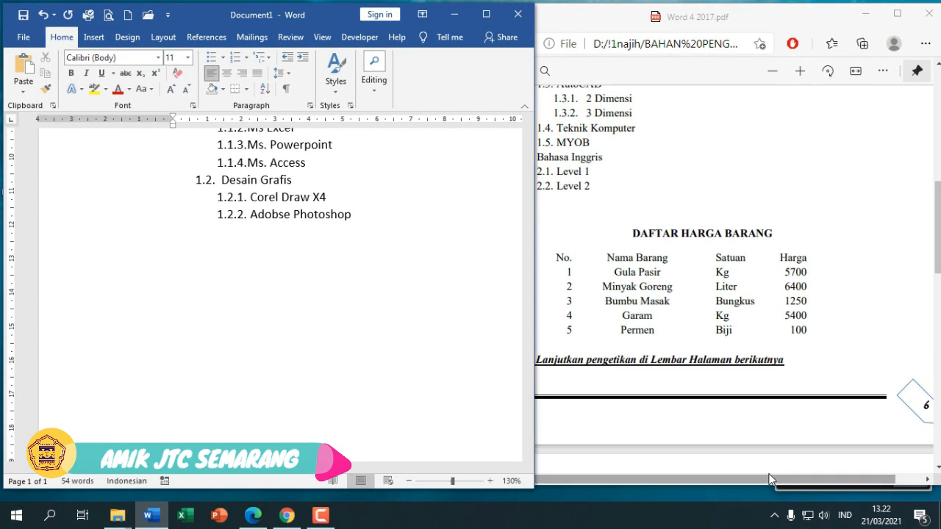
drag(768, 479, 724, 479)
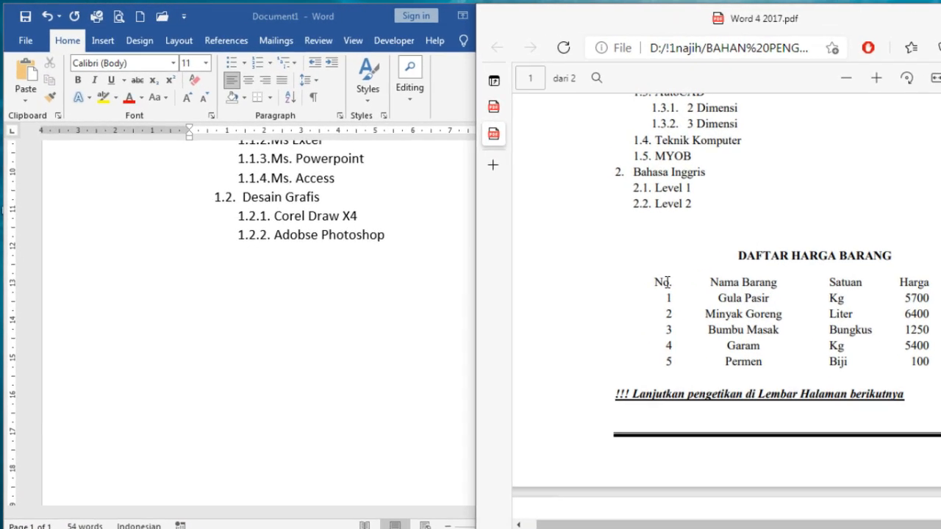
drag(656, 281, 672, 363)
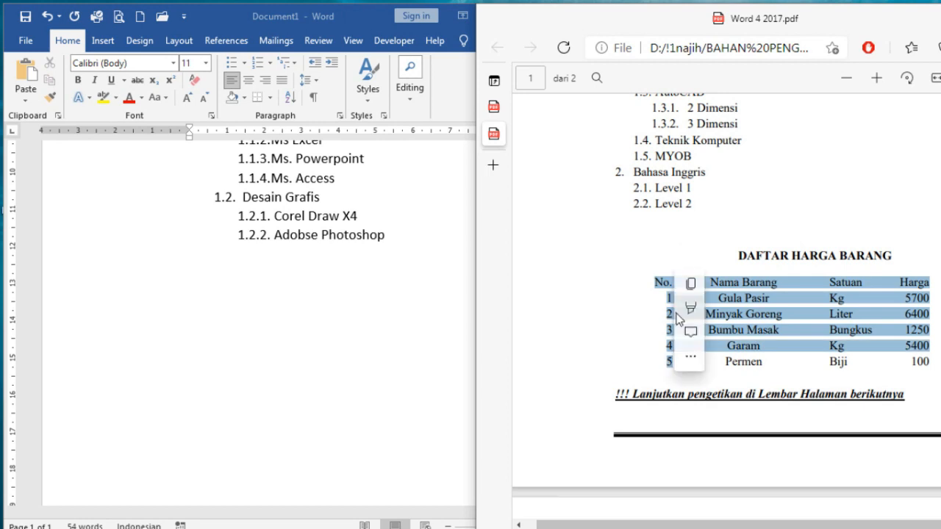
click(668, 287)
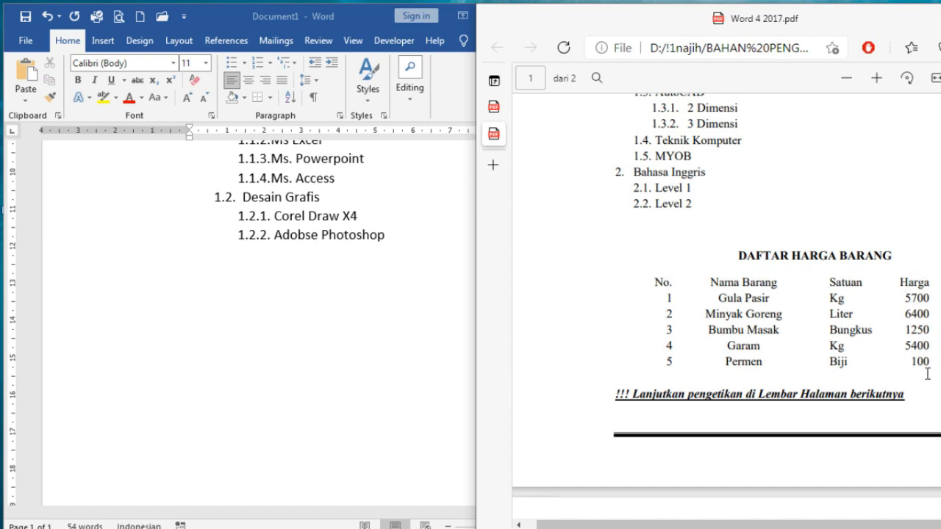
click(276, 304)
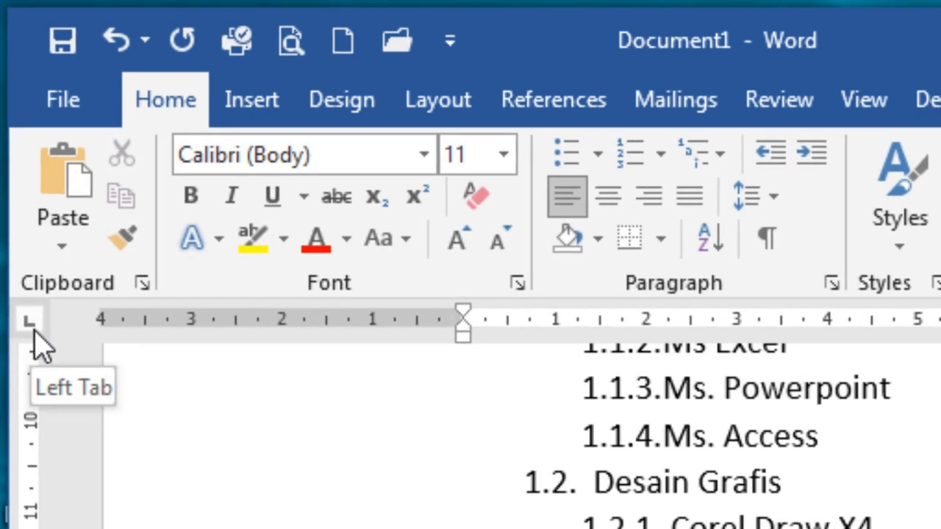
click(665, 327)
click(763, 327)
click(853, 327)
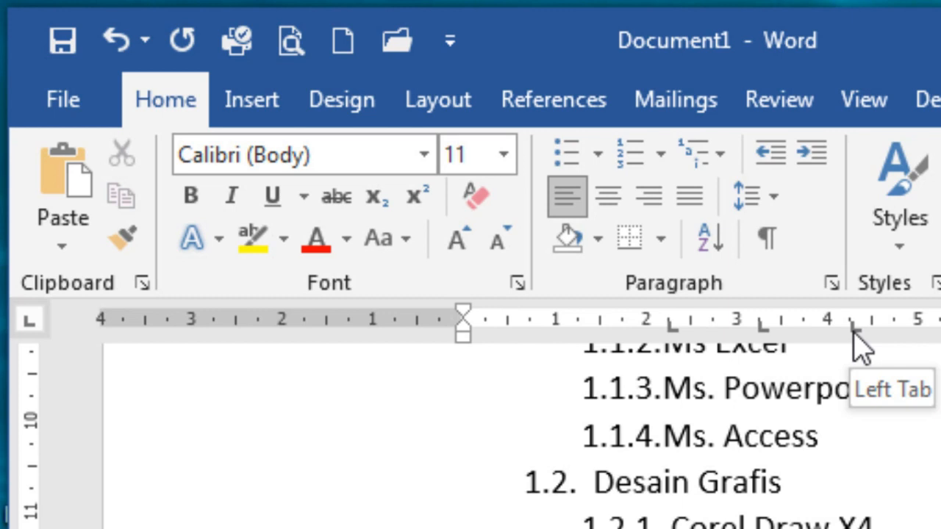
drag(852, 323, 845, 364)
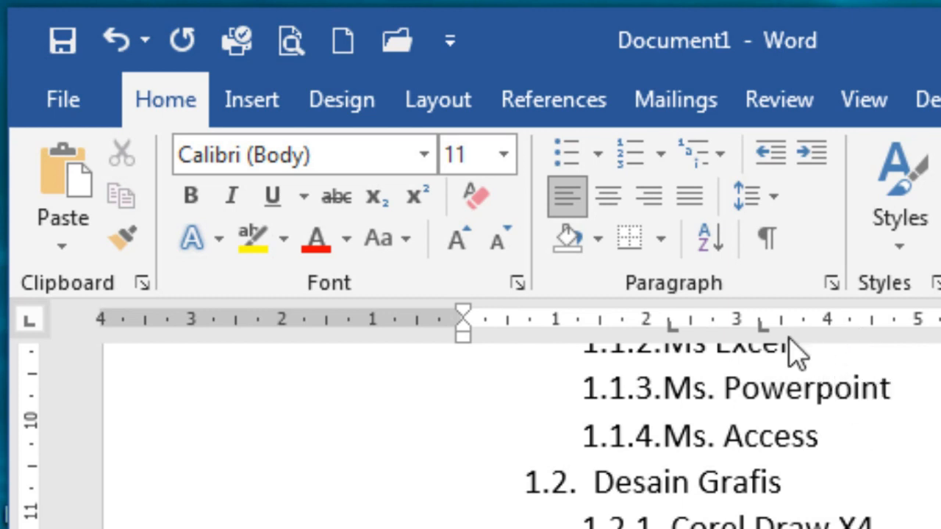
drag(766, 328, 752, 404)
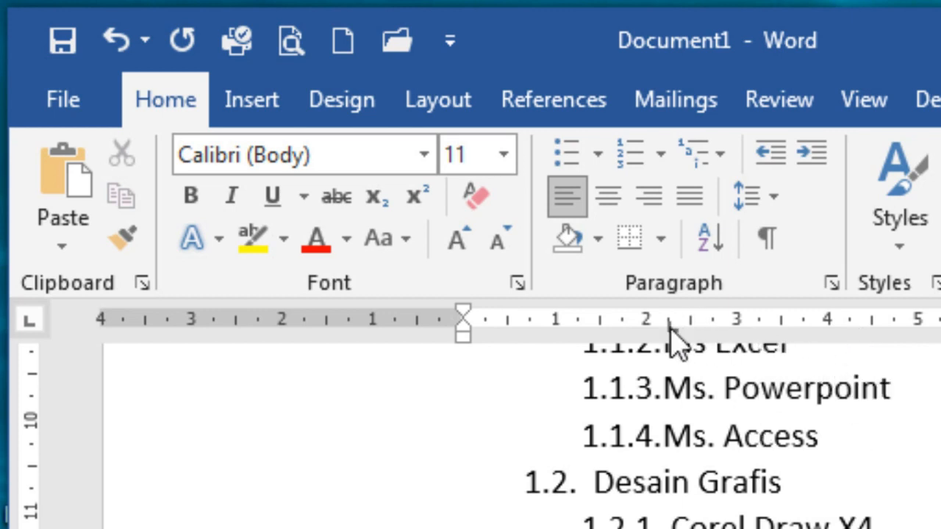
drag(670, 330, 698, 485)
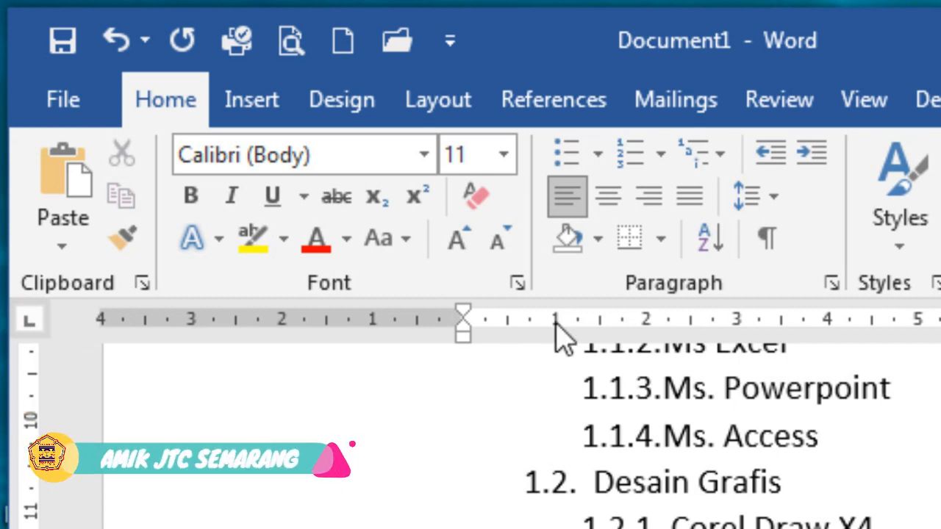
click(29, 324)
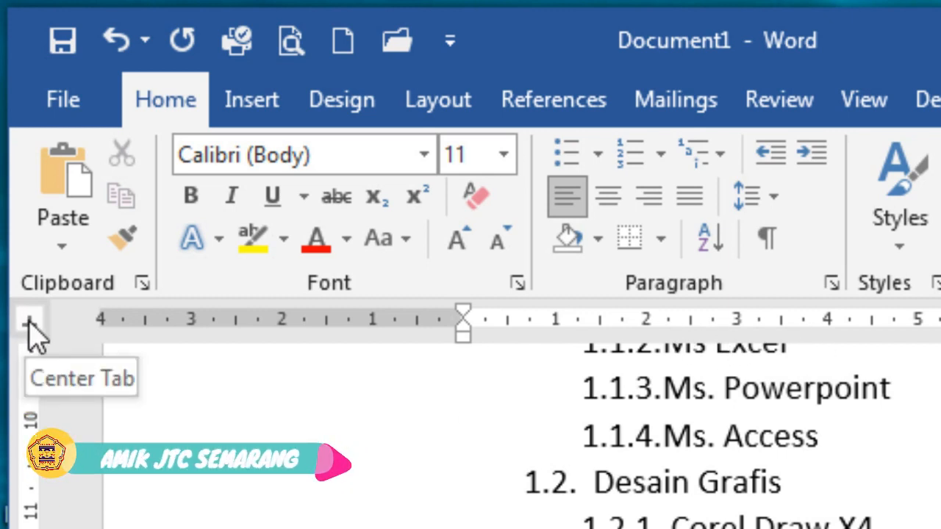
click(739, 326)
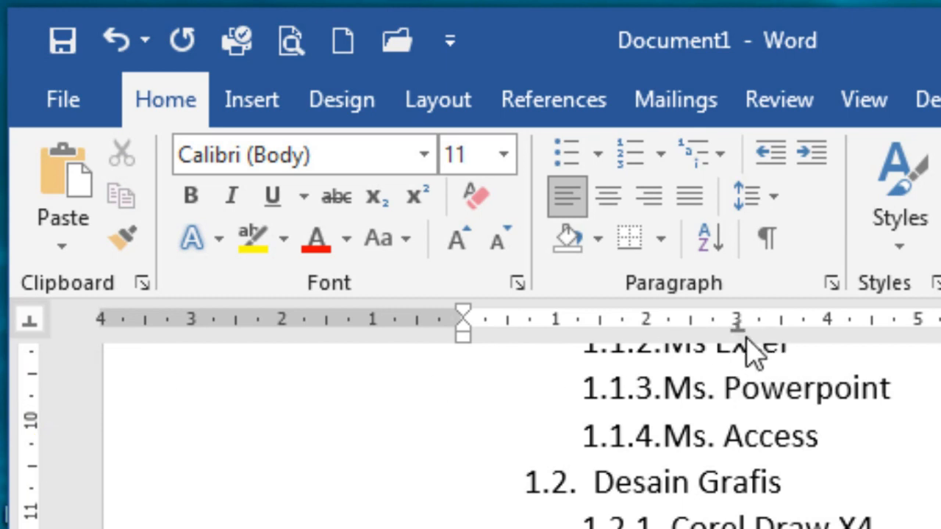
drag(732, 329, 745, 488)
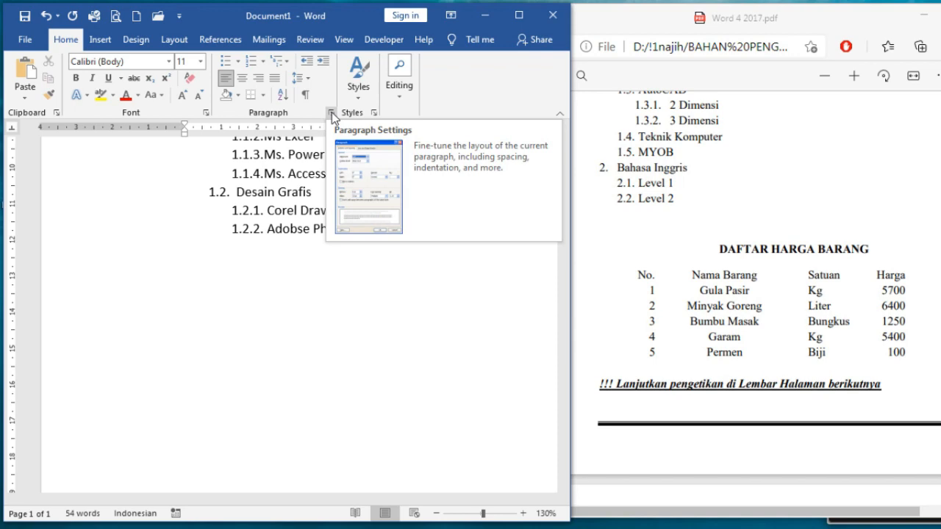
Add a right tab stop at 1 cm and a centre tab stop at 3 cm
click(332, 113)
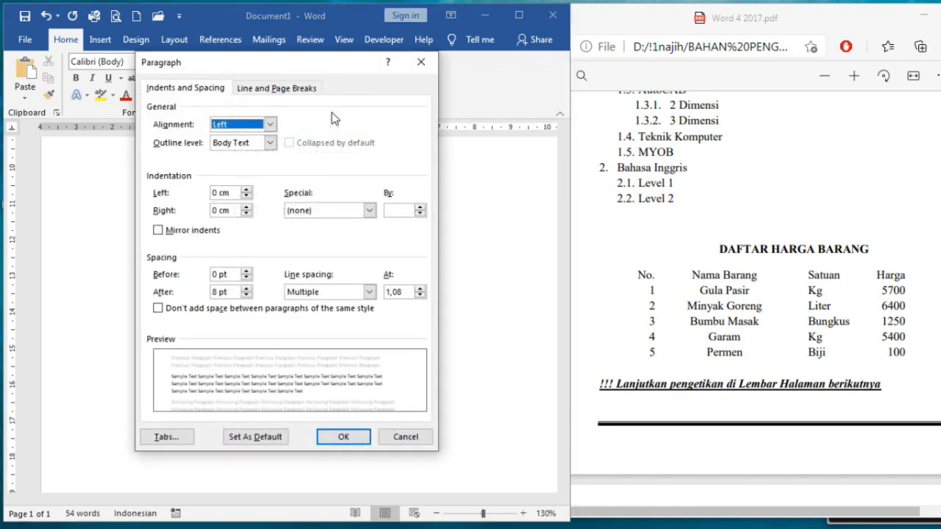
click(171, 441)
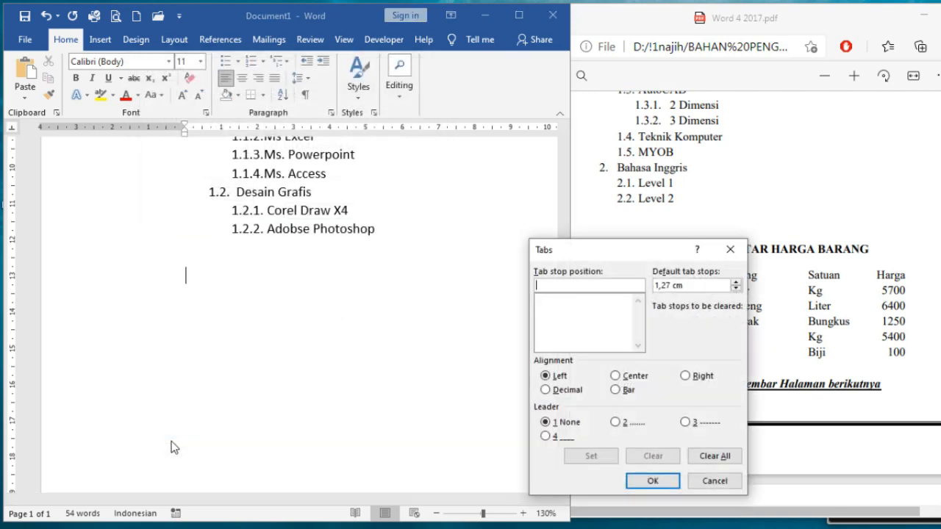
drag(553, 255, 317, 202)
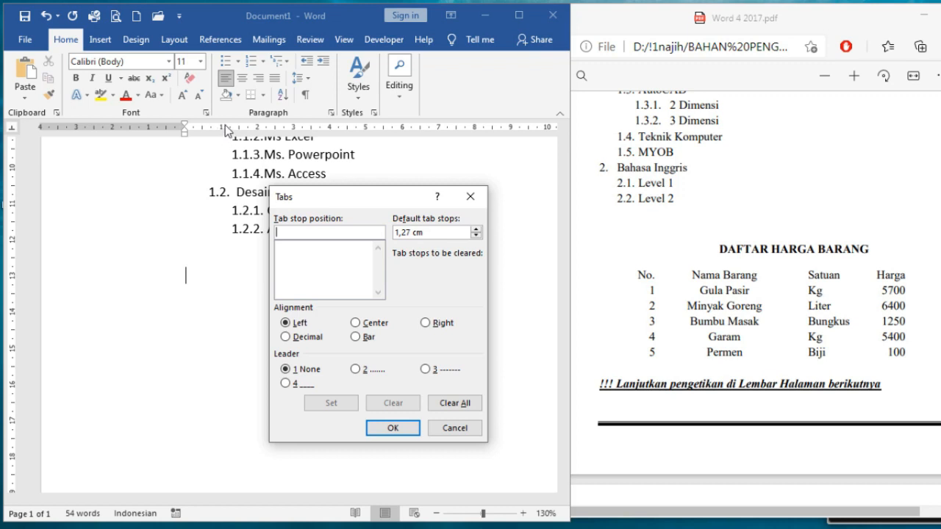
text(1)
click(426, 324)
click(337, 407)
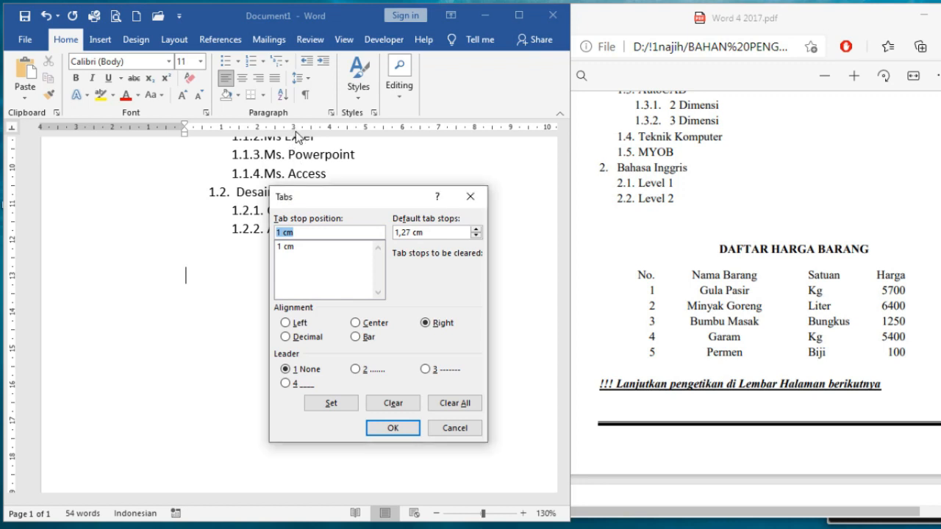
text(3)
click(366, 328)
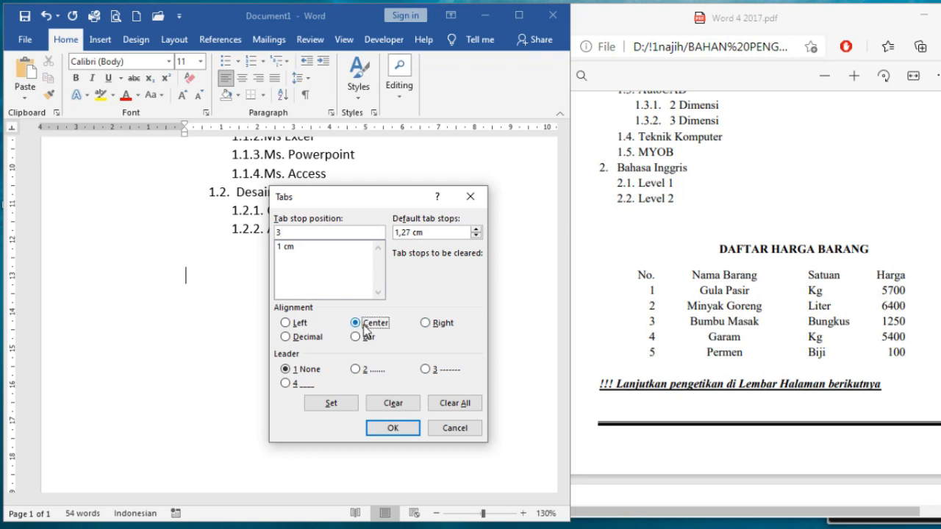
click(340, 402)
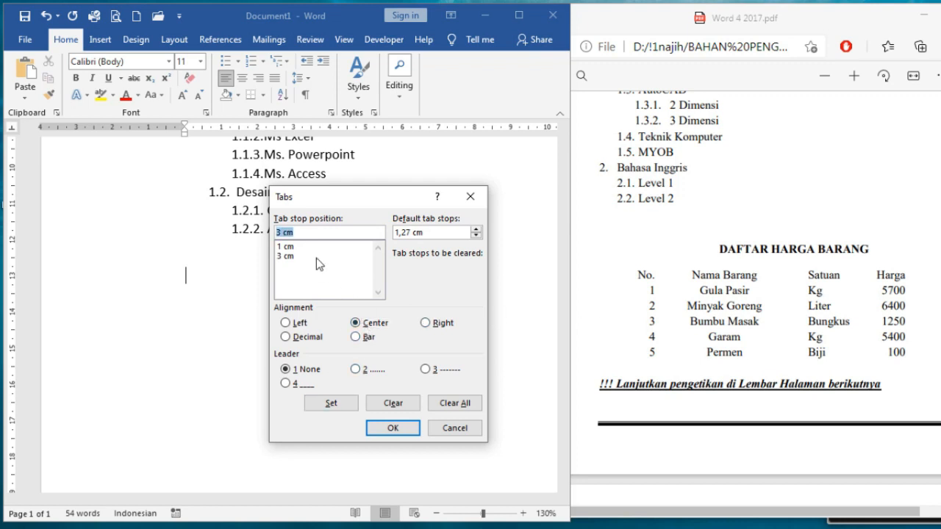
Add a left tab stop at 5 cm and a right tab stop at 8 cm
text(5)
click(299, 323)
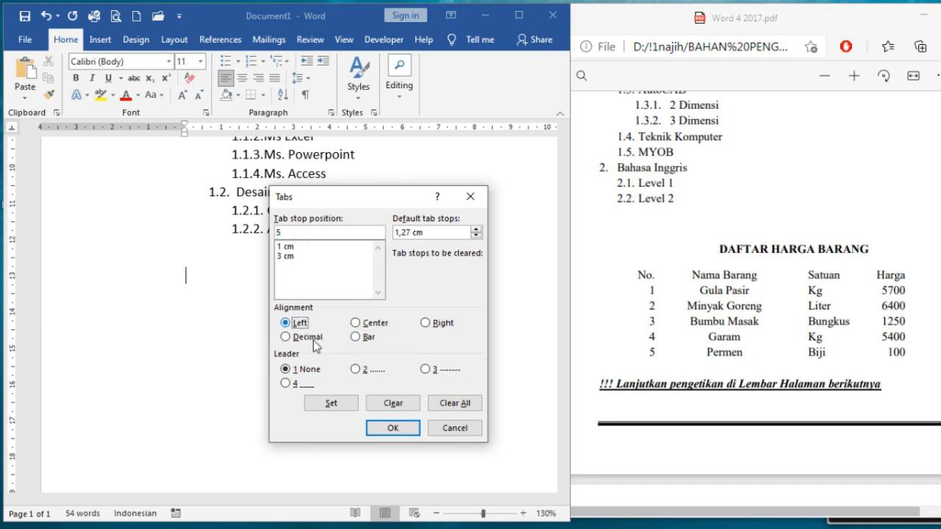
click(347, 407)
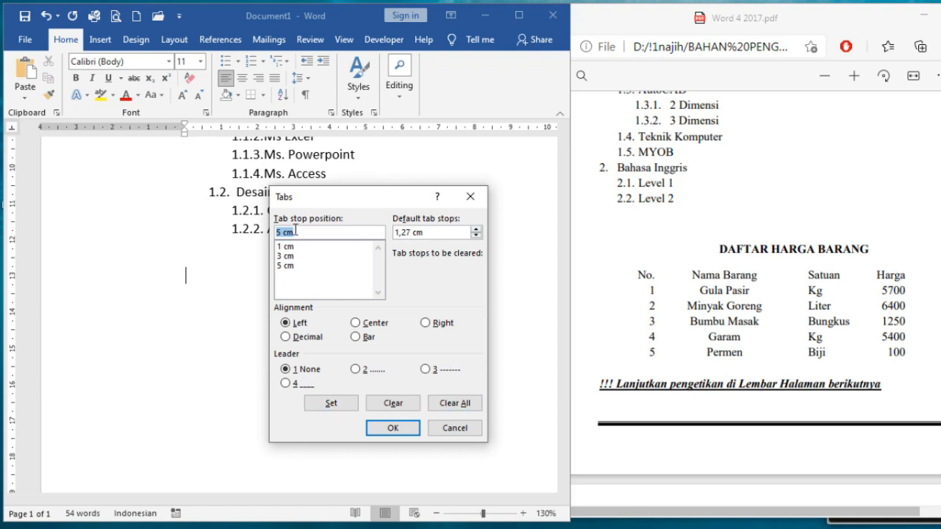
text(8)
click(424, 327)
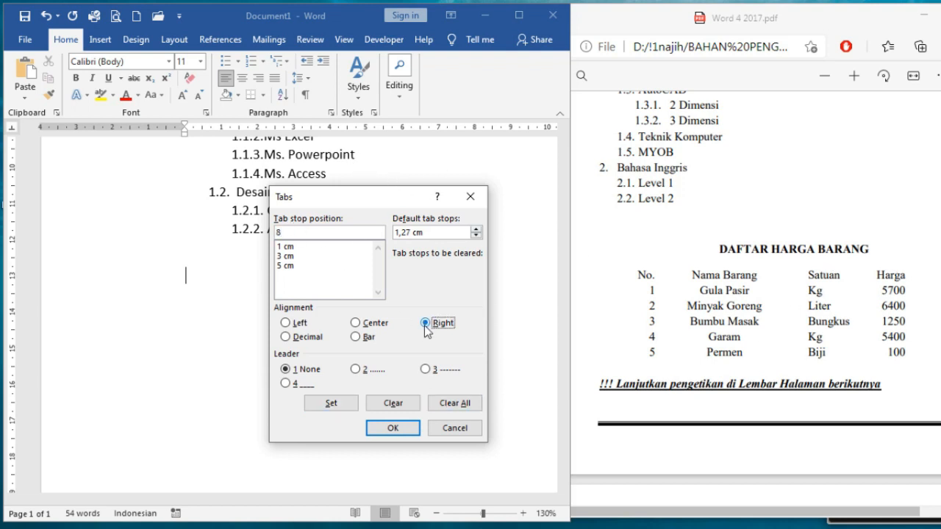
click(331, 403)
Verify each stop's alignment and apply the four tab stops
click(293, 247)
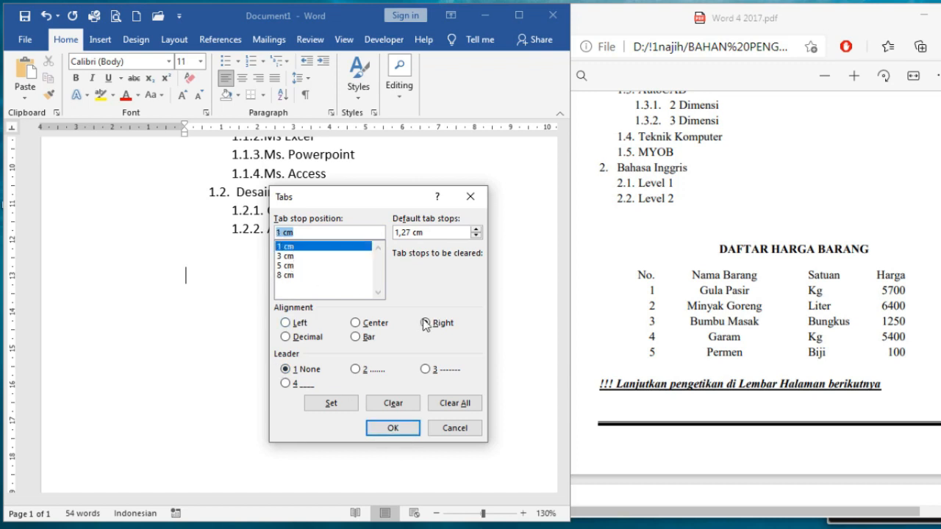
click(287, 255)
click(356, 322)
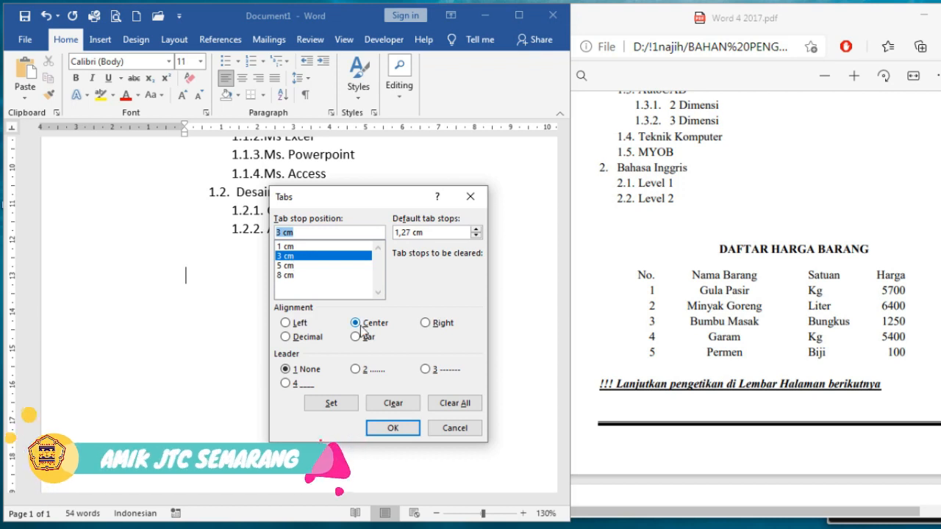
click(286, 265)
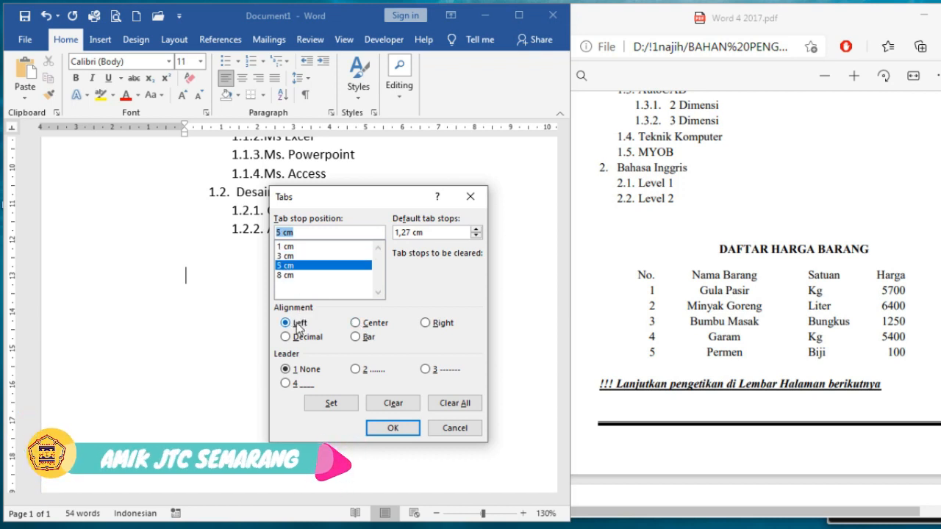
click(291, 322)
click(286, 275)
click(425, 323)
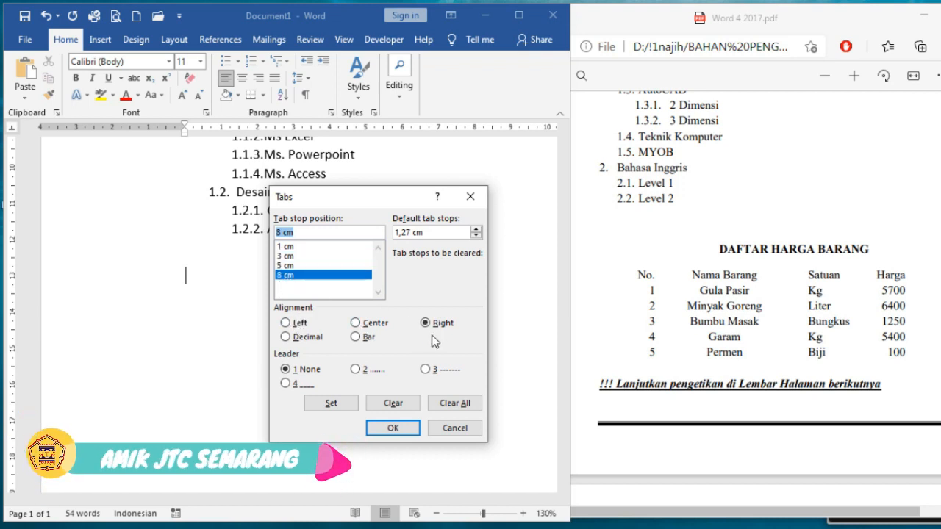
click(390, 429)
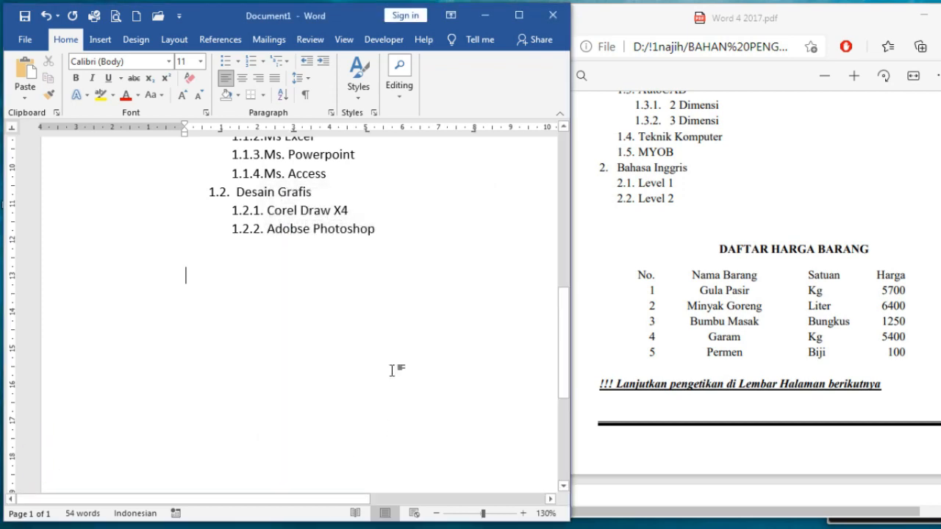
Type the tabbed header row 'No.', 'Nama Barang', 'Satuan', 'Harga' and start a new line
click(518, 17)
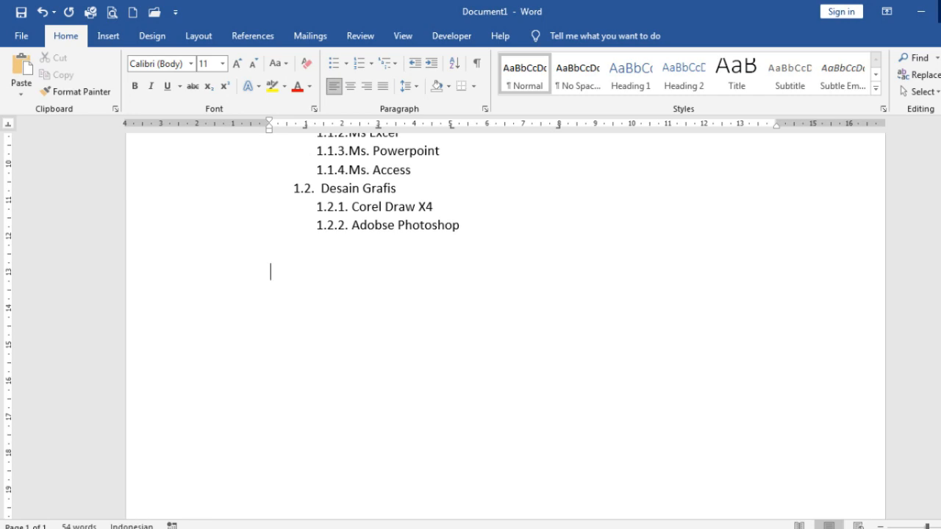
click(940, 11)
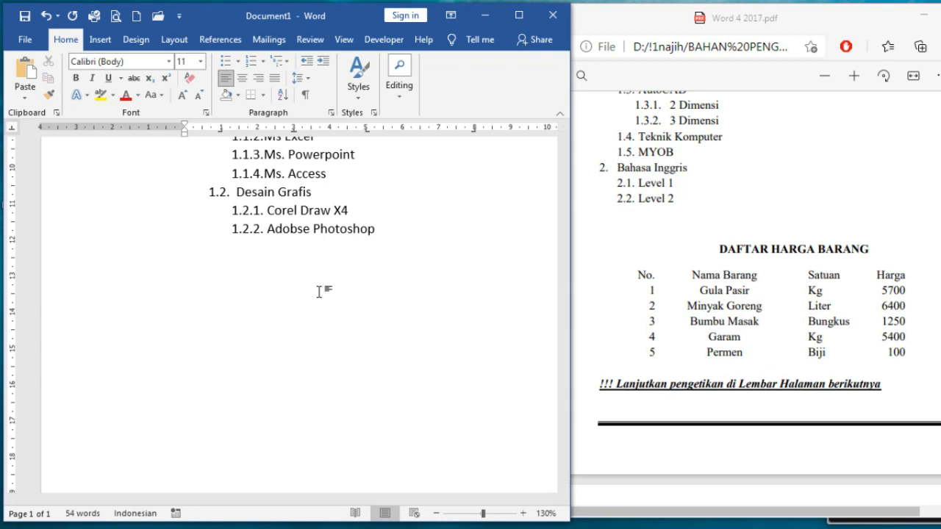
text(No. Nama Barabng)
key(BackSpace)
key(BackSpace)
key(BackSpace)
text(n)
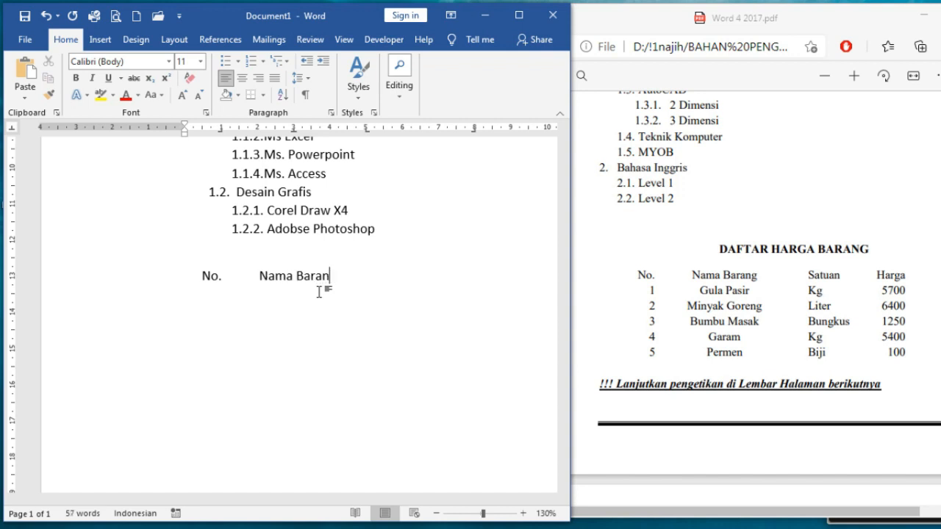
text(g	Satuan	)
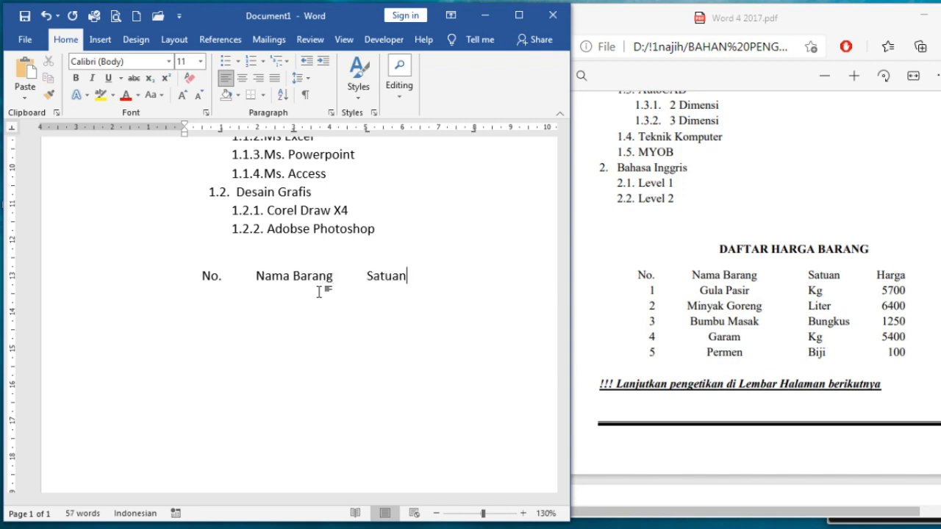
text(Harga)
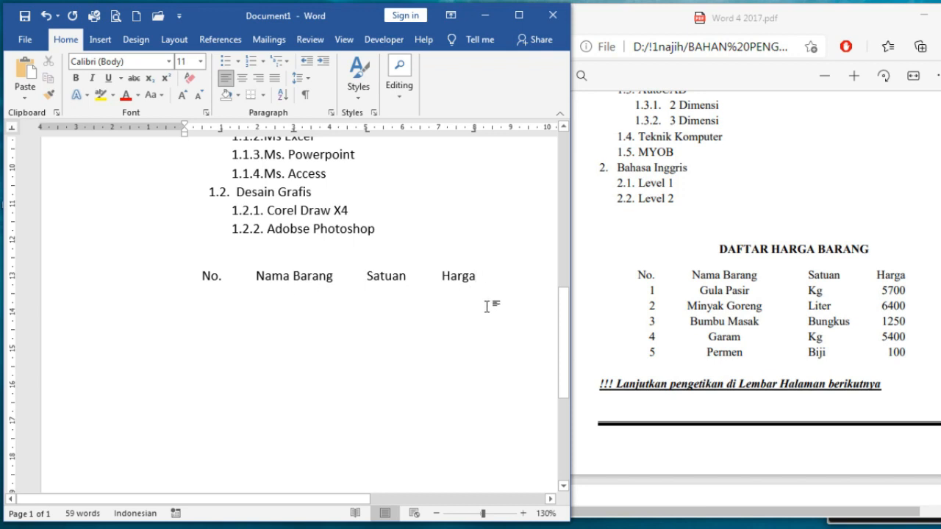
key(Return)
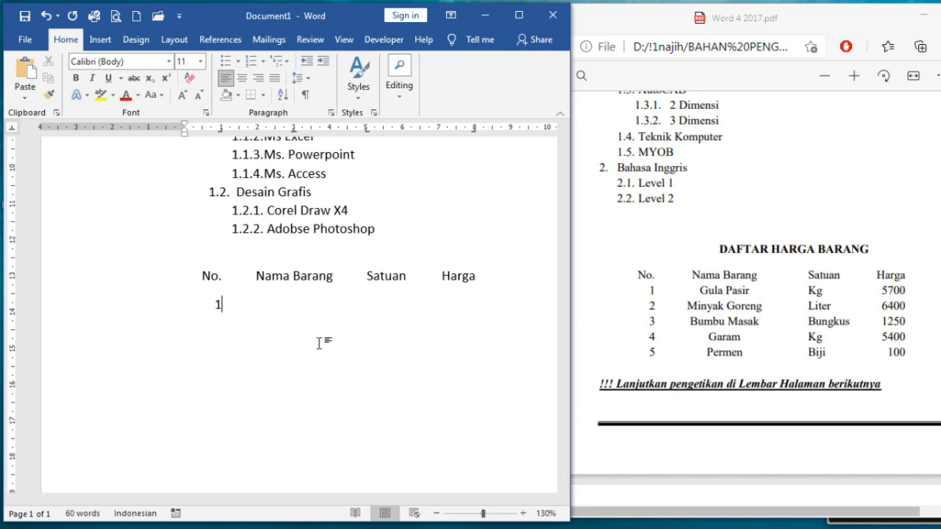
Enter item rows '1 Gula Pasir Kg 5700' and '2 Minyak Goreng Liter 6400'
text(Gula Pasir)
key(Tab)
text(K)
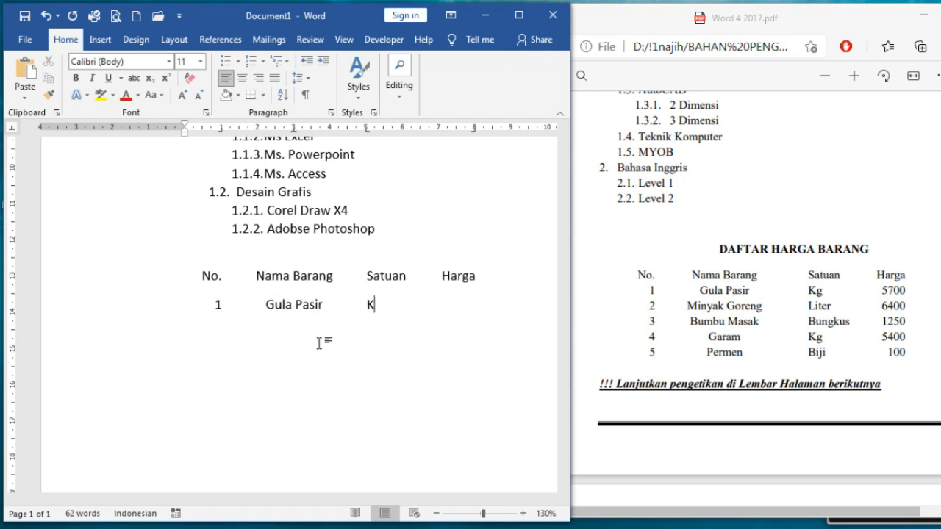
text(00Minyak Goreng)
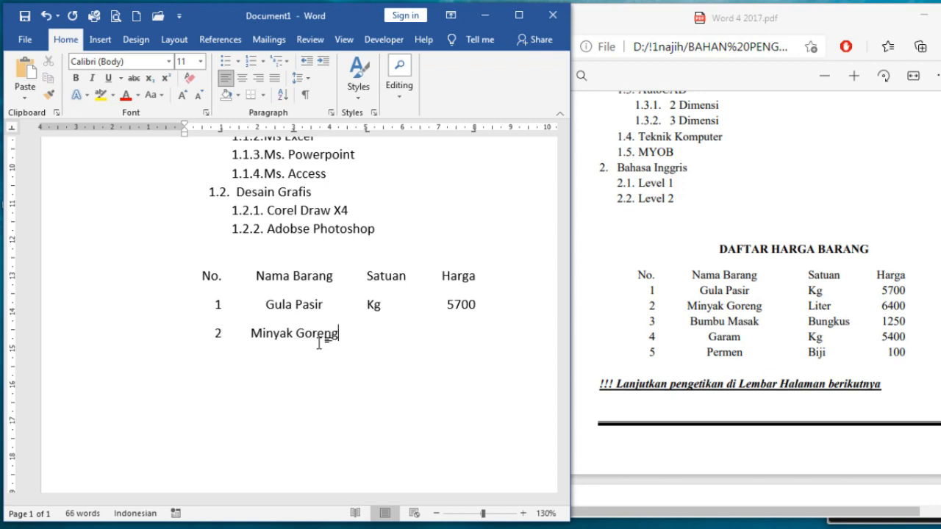
key(Tab)
text(Liter 6400)
scroll(211, 262, down, 3)
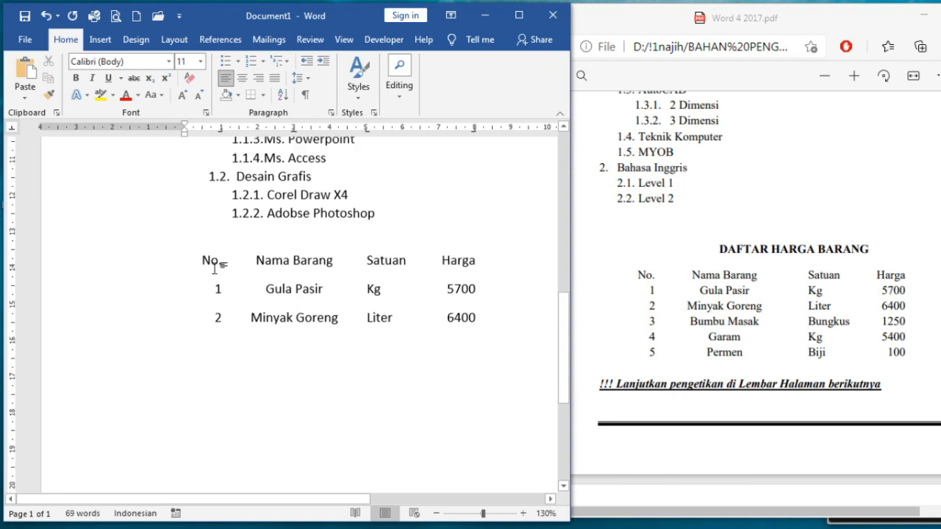
scroll(297, 289, up, 2)
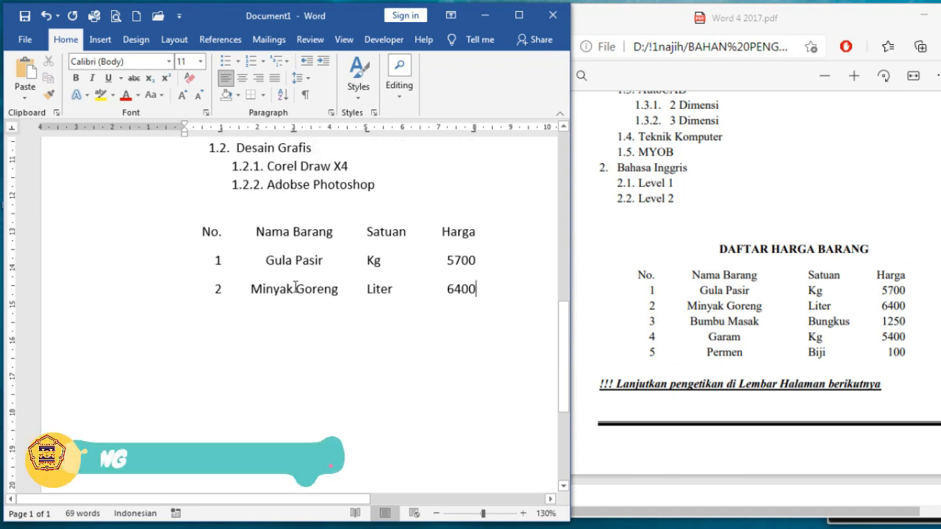
scroll(298, 294, down, 1)
Scroll the PDF to page 2's DAFTAR ISI, then place Word's cursor below the price table
scroll(303, 301, up, 1)
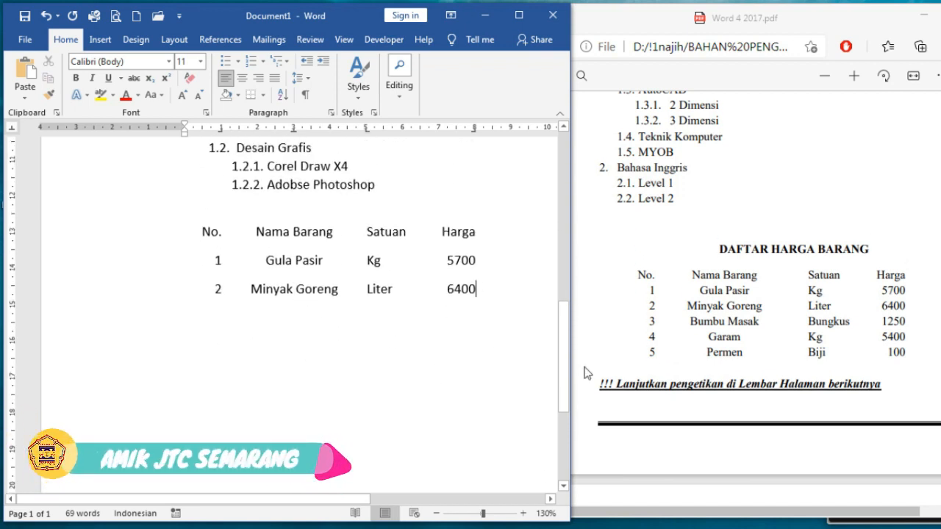
click(727, 309)
scroll(730, 310, down, 5)
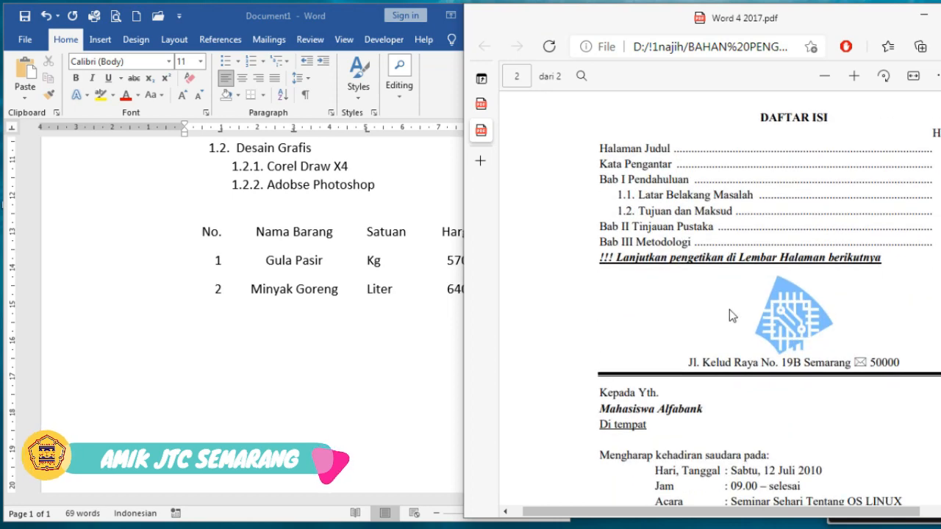
click(274, 342)
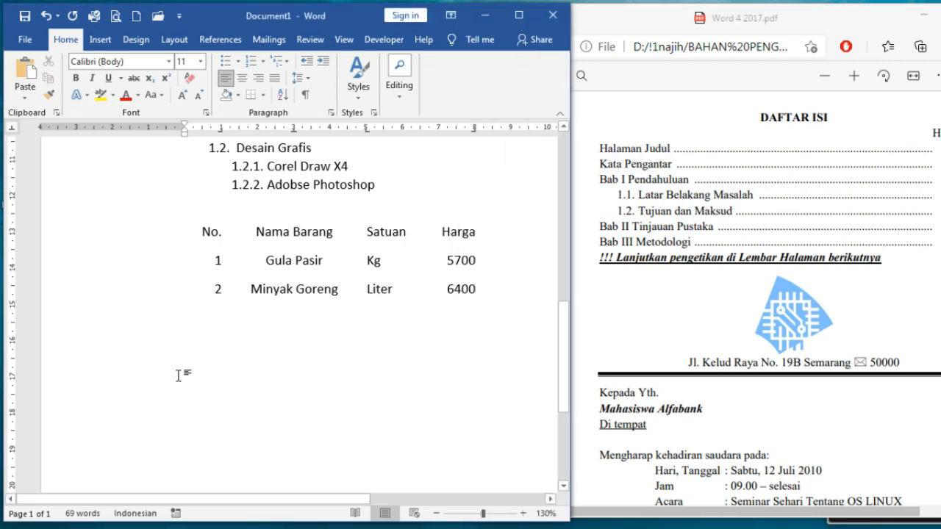
scroll(206, 358, down, 2)
scroll(198, 345, up, 2)
double_click(189, 345)
click(101, 39)
Insert a blank page after the price table and scroll down to it
click(31, 103)
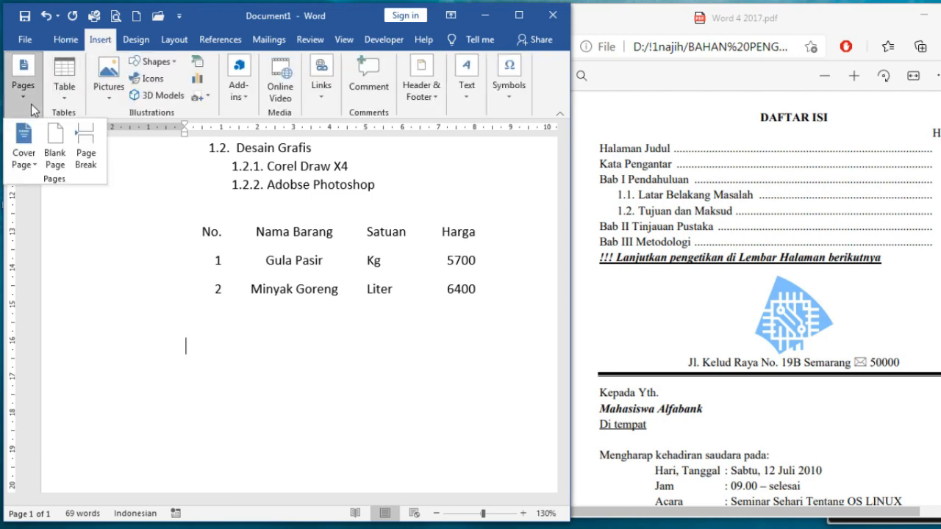
click(56, 166)
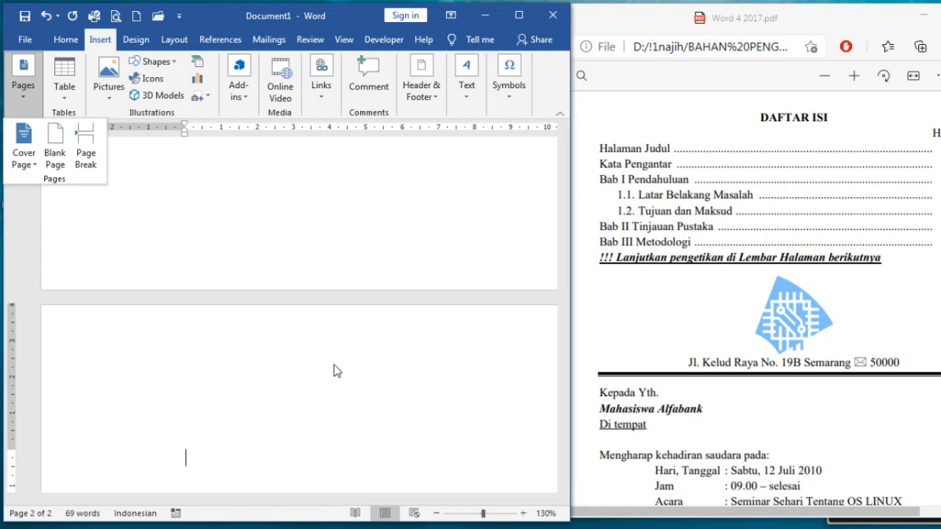
scroll(304, 408, down, 1)
click(260, 406)
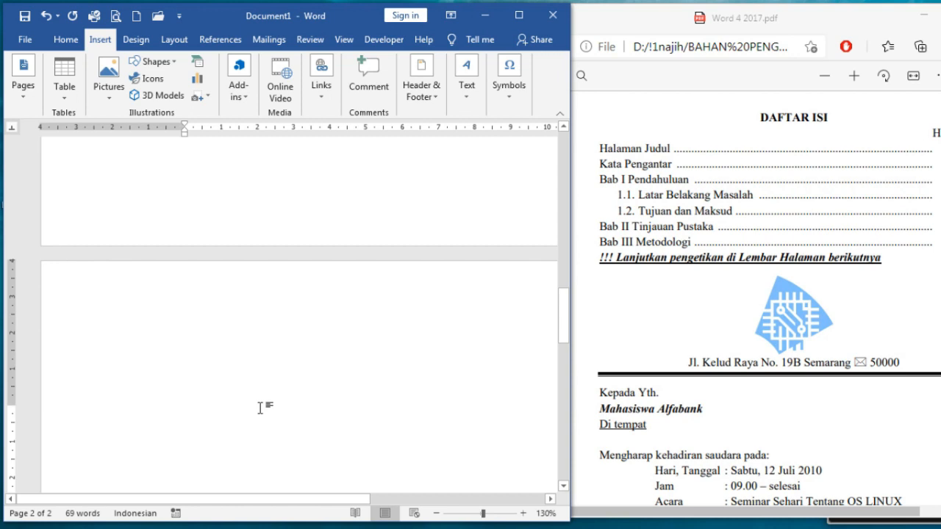
scroll(245, 357, down, 4)
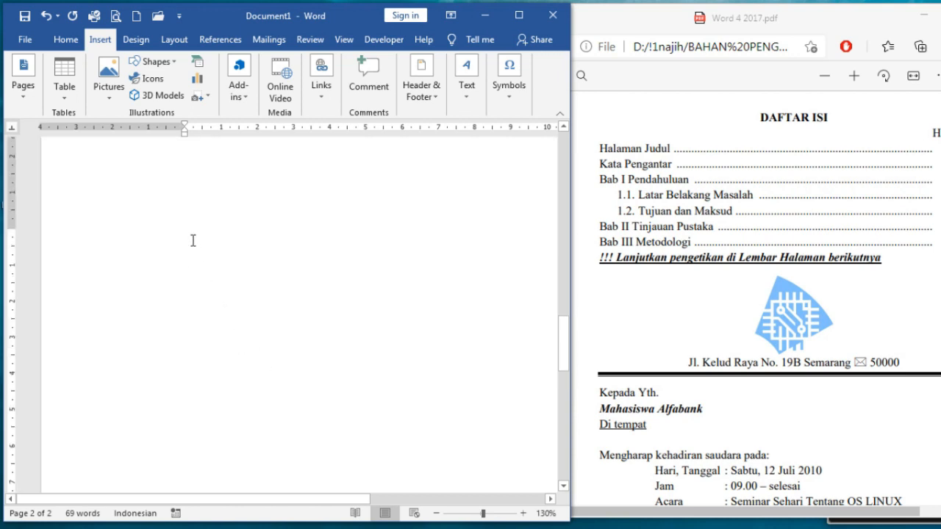
scroll(217, 238, down, 1)
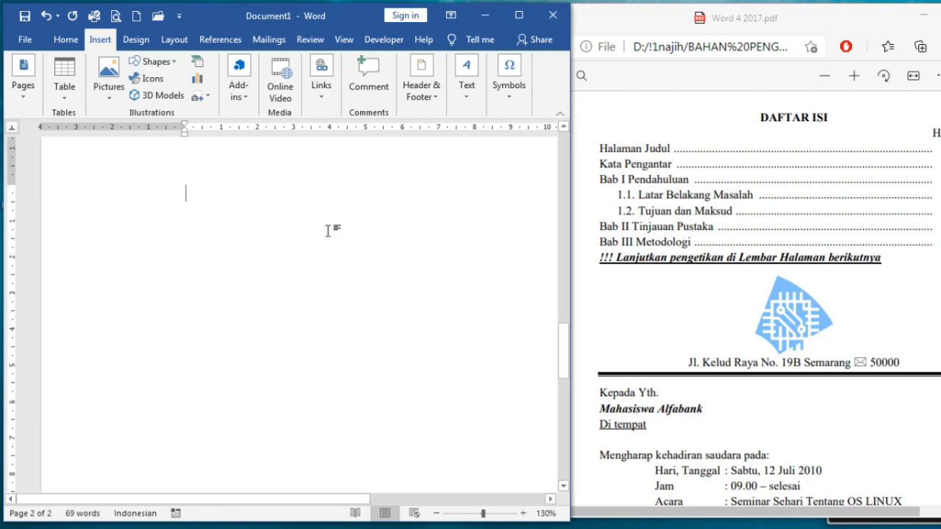
Type 'Daftar Isi', 'Halaman' and 'Halaman Judul' as separate lines on page 2
text(Daftar I)
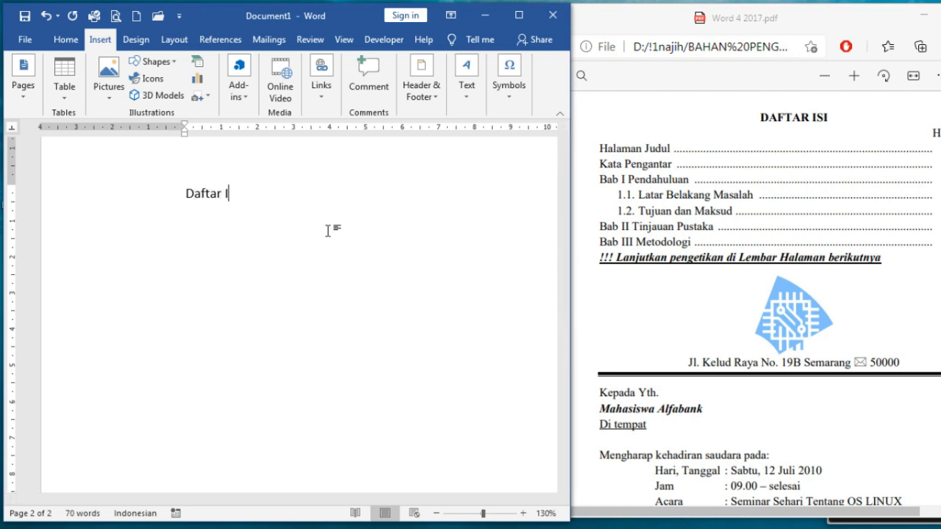
text(si Halaman)
key(Return)
text(Halaman Judul)
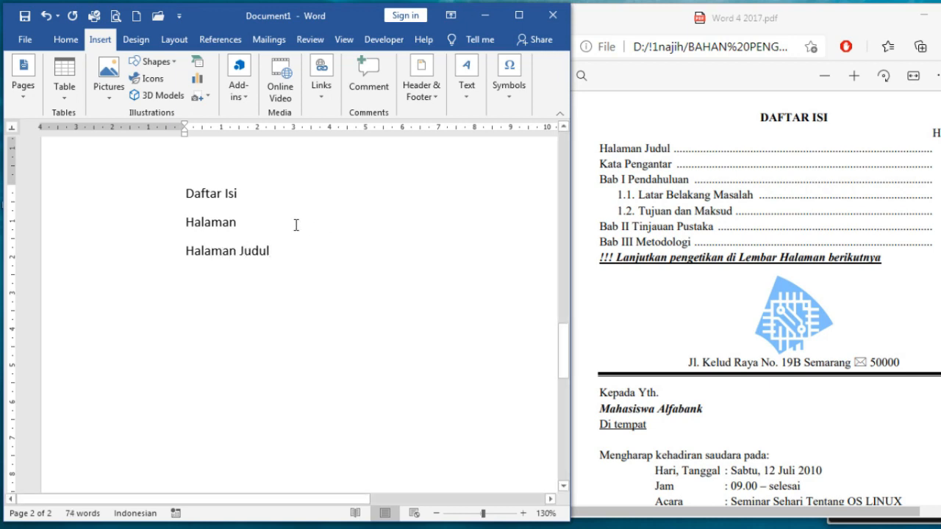
drag(279, 501, 357, 502)
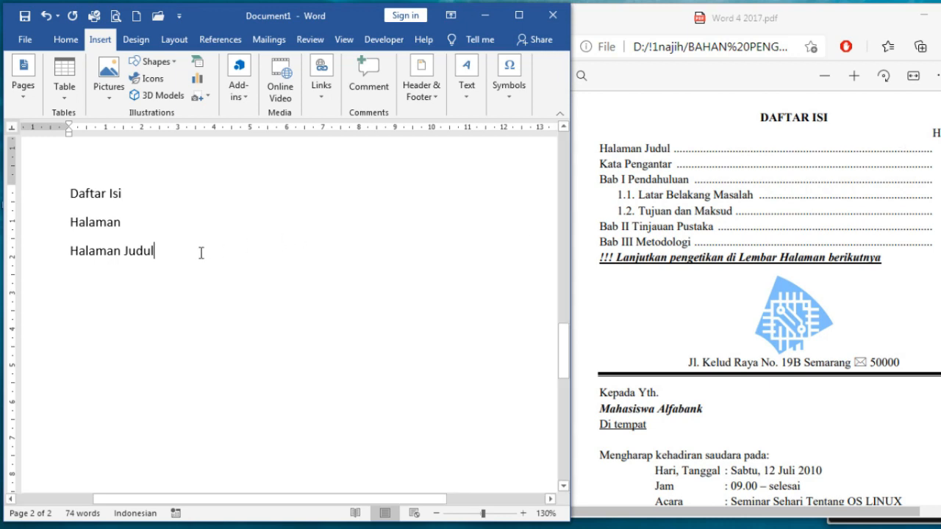
text(..)
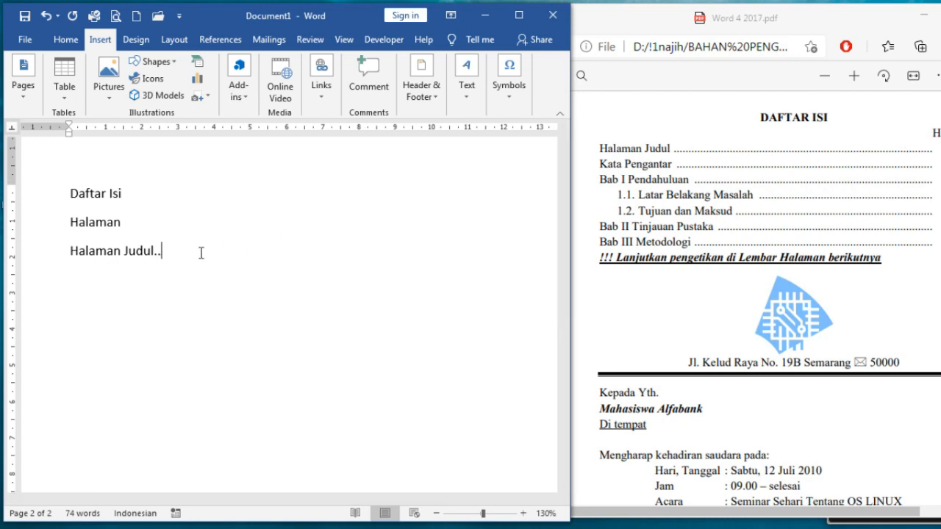
text(..................................................)
key(BackSpace)
key(BackSpace)
key(BackSpace)
key(BackSpace)
key(BackSpace)
key(BackSpace)
key(BackSpace)
key(BackSpace)
key(BackSpace)
key(BackSpace)
key(BackSpace)
key(BackSpace)
key(BackSpace)
key(BackSpace)
key(BackSpace)
key(BackSpace)
key(BackSpace)
key(BackSpace)
key(BackSpace)
key(BackSpace)
key(BackSpace)
key(BackSpace)
key(BackSpace)
Centre the Daftar Isi heading and right-align the Halaman line
click(134, 192)
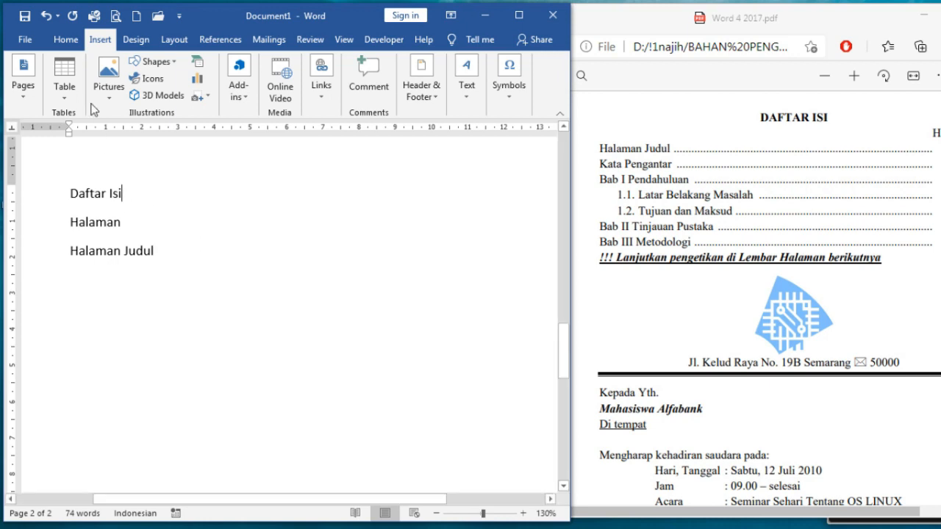
click(66, 42)
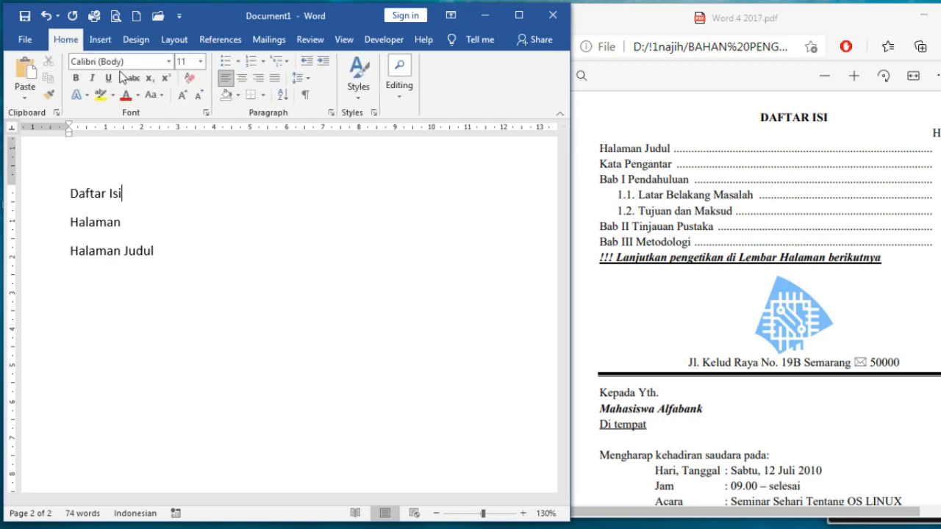
click(248, 80)
click(131, 225)
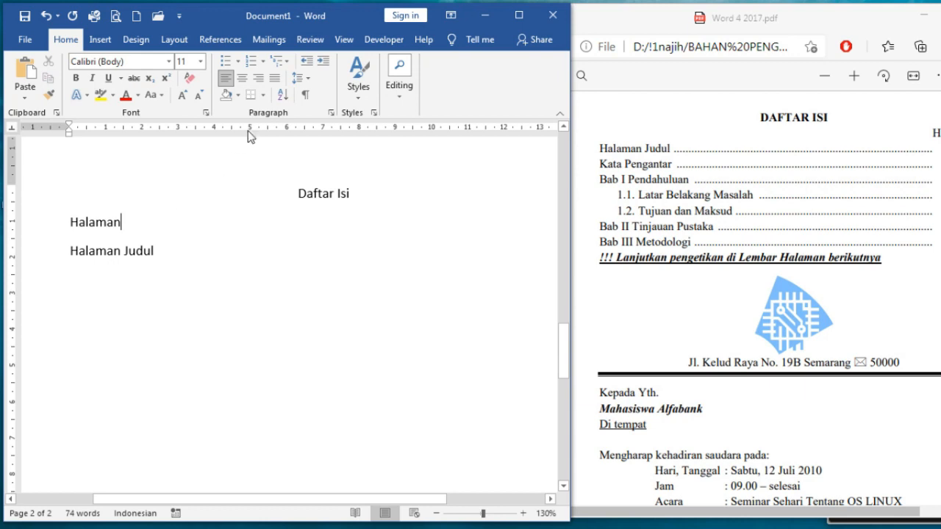
click(256, 81)
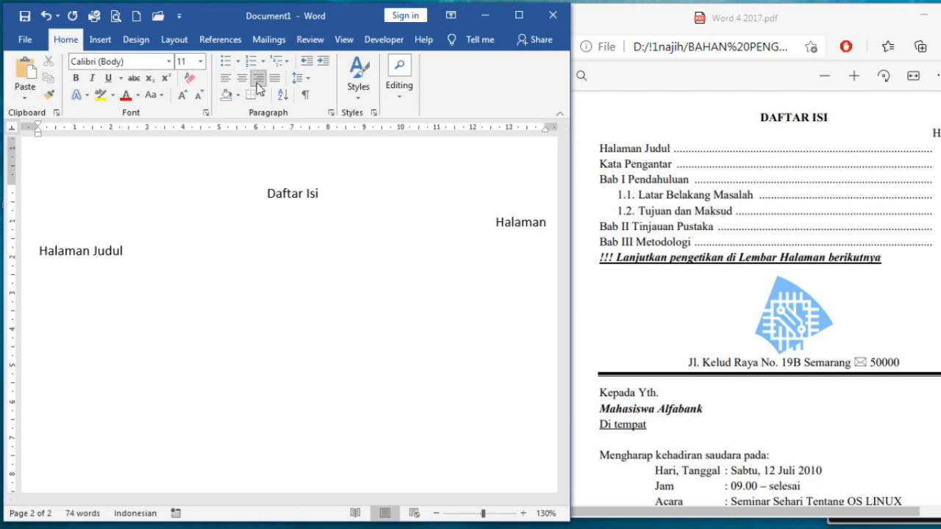
click(196, 250)
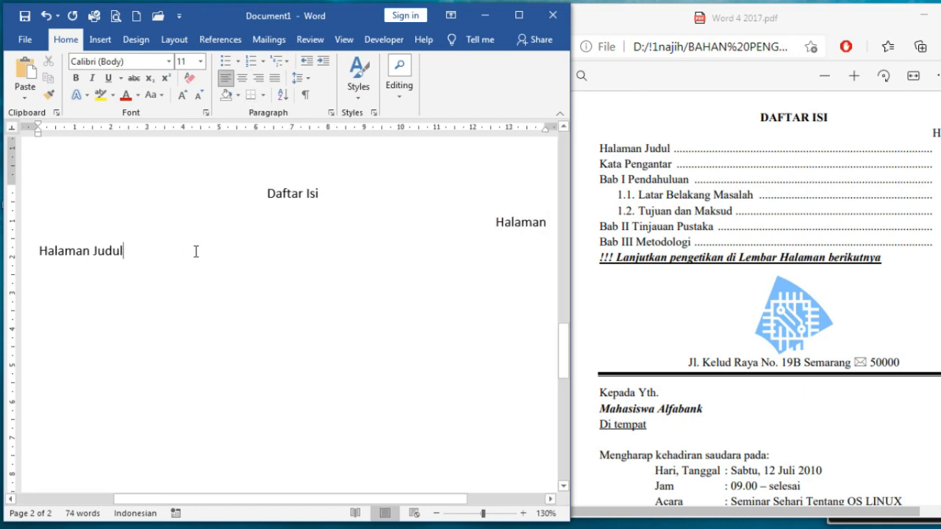
Give the Halaman Judul line a 12 cm dot-leader tab stop and a 14 cm right tab stop
click(332, 113)
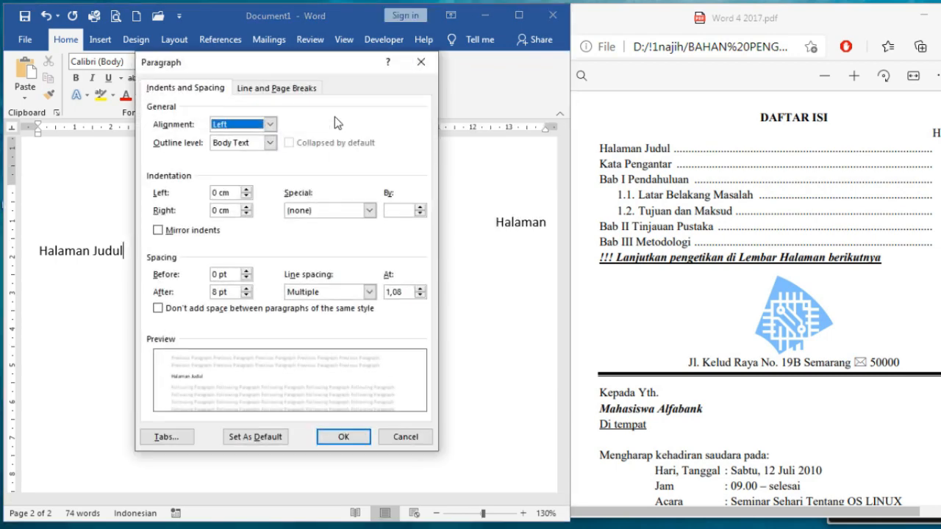
click(176, 439)
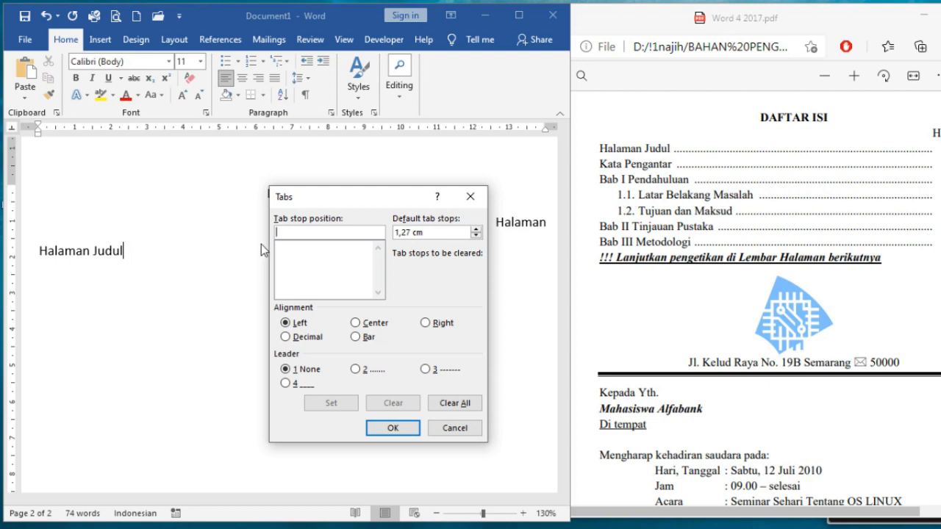
drag(344, 201, 245, 202)
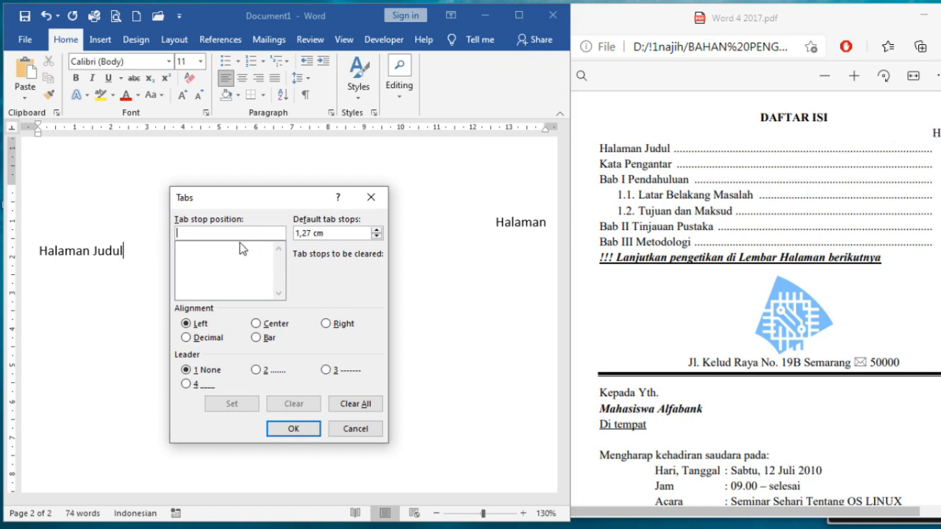
text(12)
click(264, 374)
click(251, 409)
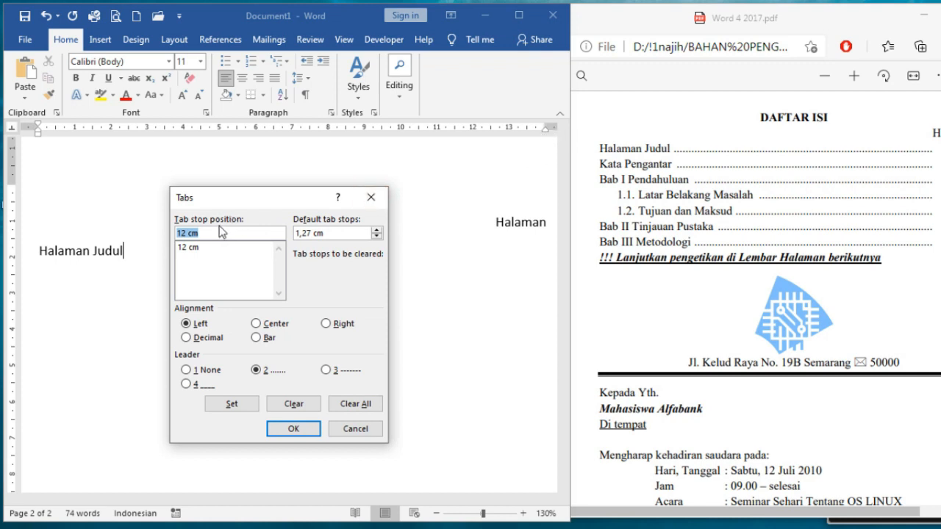
text(14)
click(337, 328)
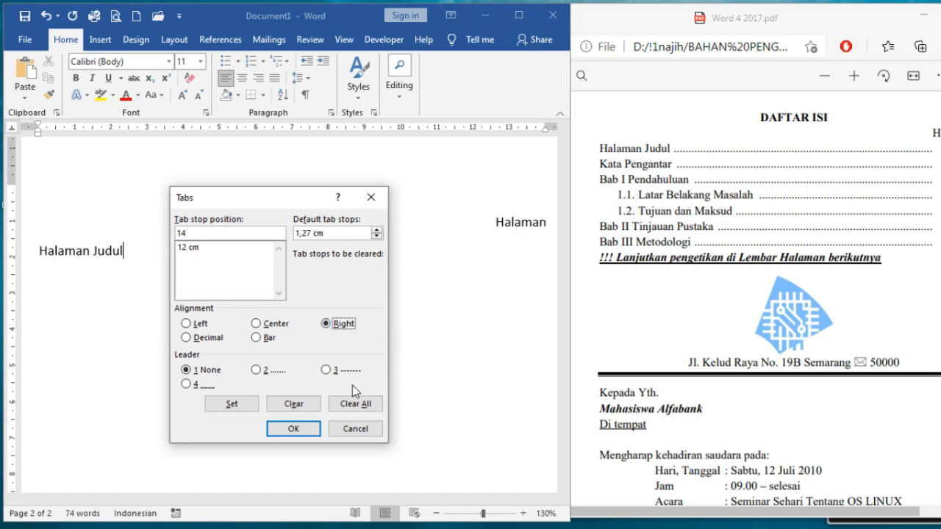
click(244, 408)
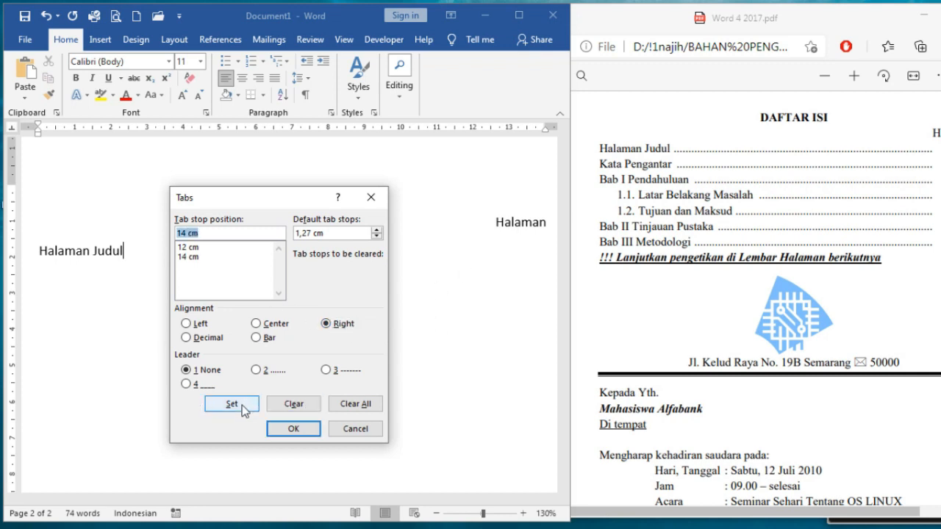
click(285, 427)
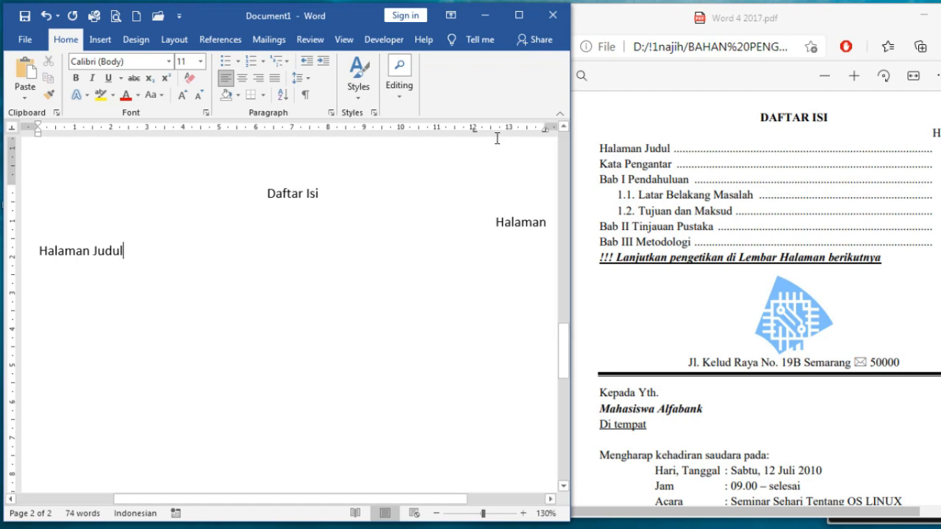
Add page i to Halaman Judul, then entries Kata Pengantar (ii) and Bab I Pendahuluan (1)
key(Tab)
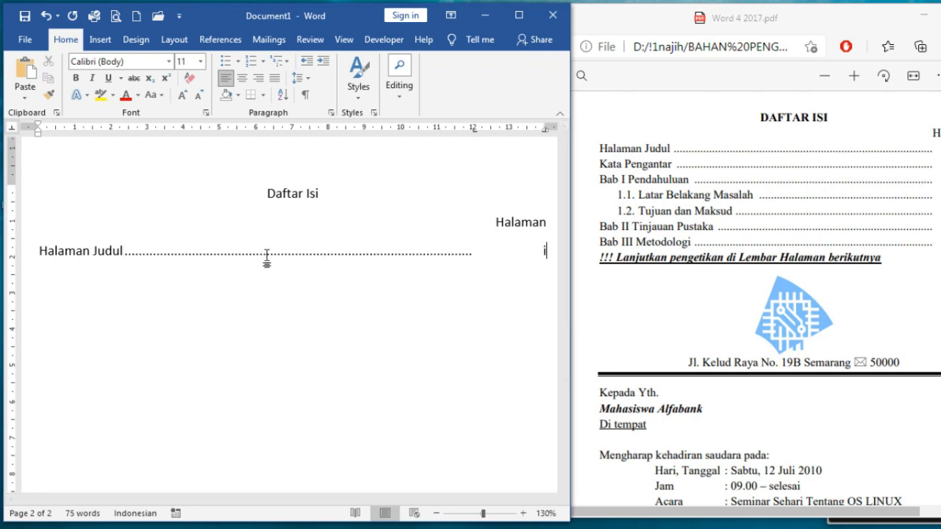
text(i)
key(Return)
text(Kata Pengantar)
key(Tab)
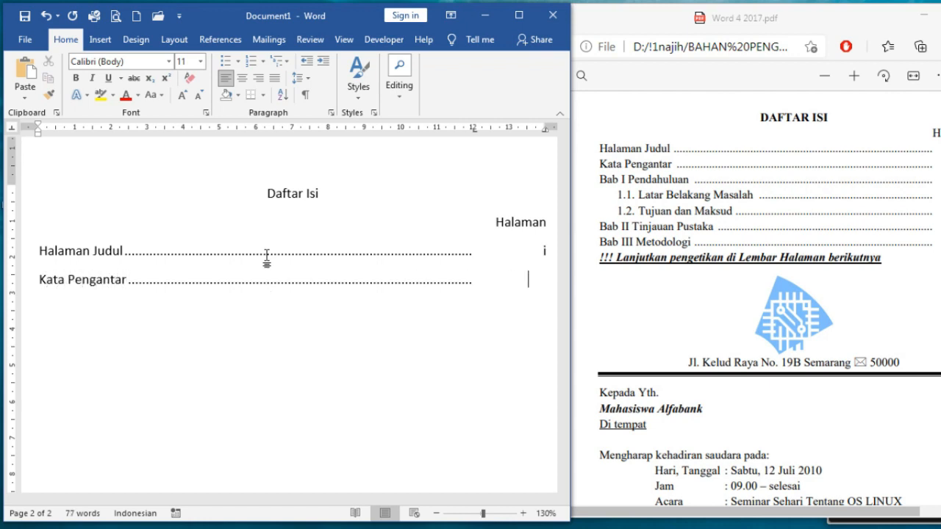
text(ii)
key(Return)
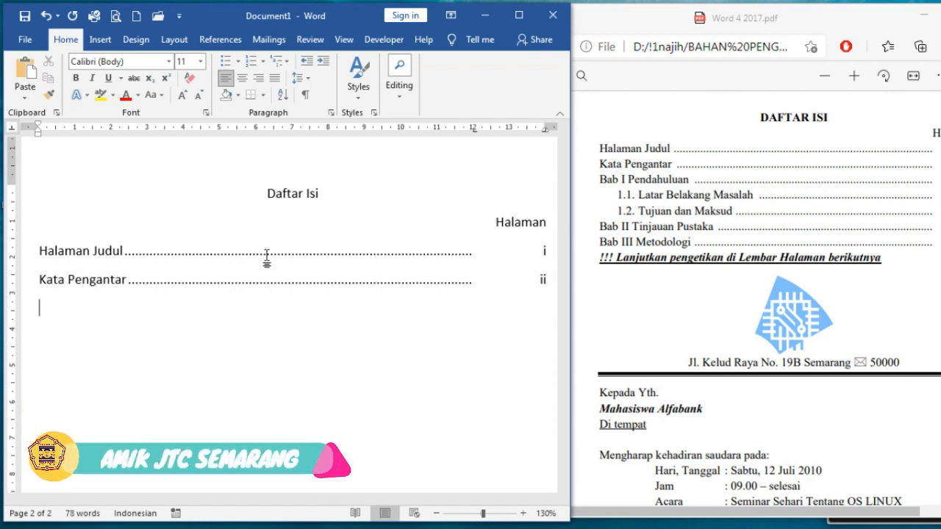
text(Bab I Pendahuluan)
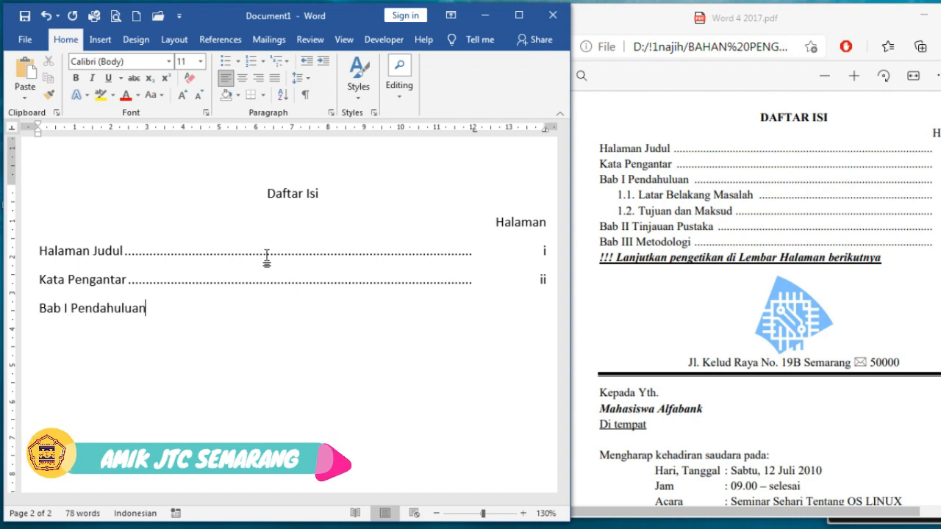
key(Tab)
key(Tab)
text(1)
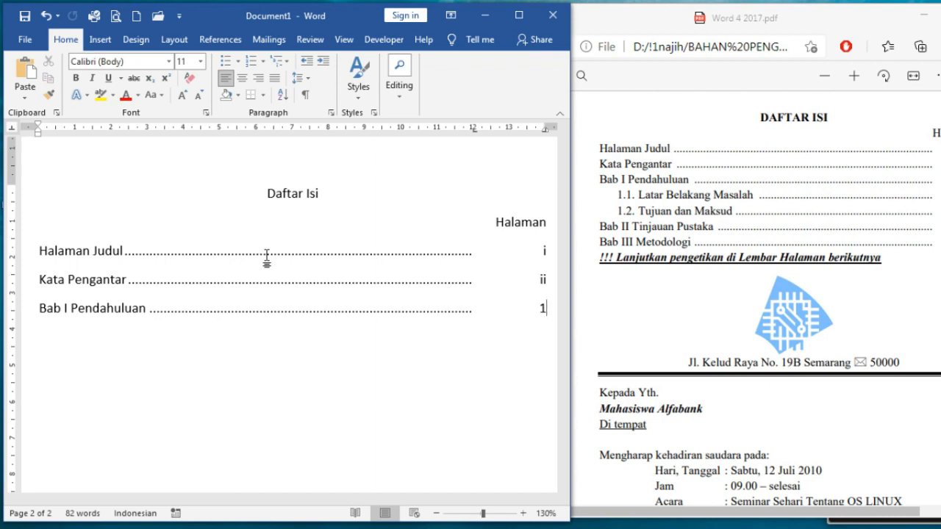
Add dotted-leader entries Latar Belakang Masalah (1) and Tujuan dan Maksud (3)
key(Return)
text(Latar Bela)
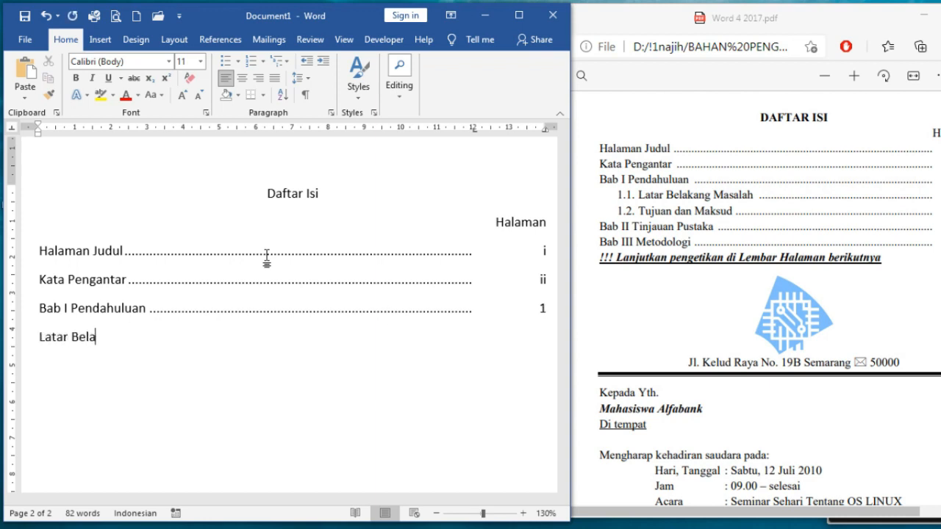
text(kang Masalah)
key(Tab)
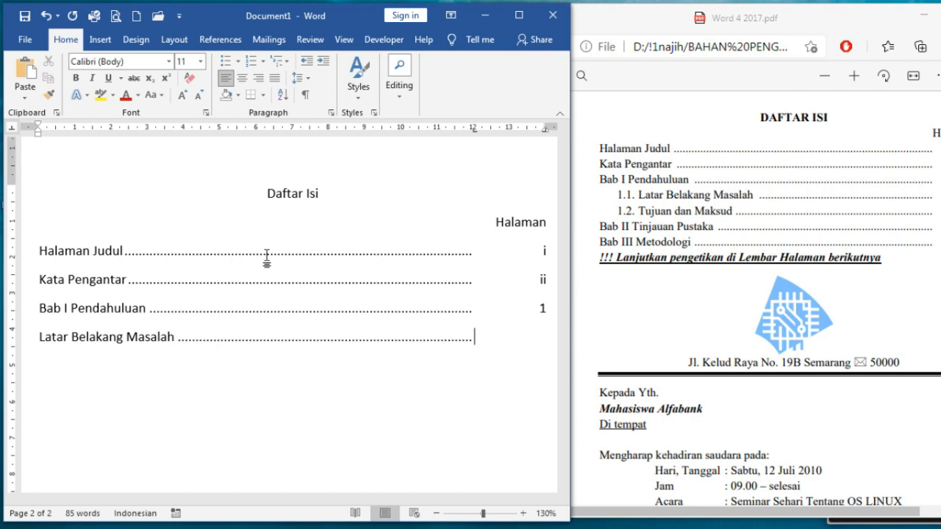
key(Tab)
text(1)
key(Return)
text(Tujuan dan Maksu)
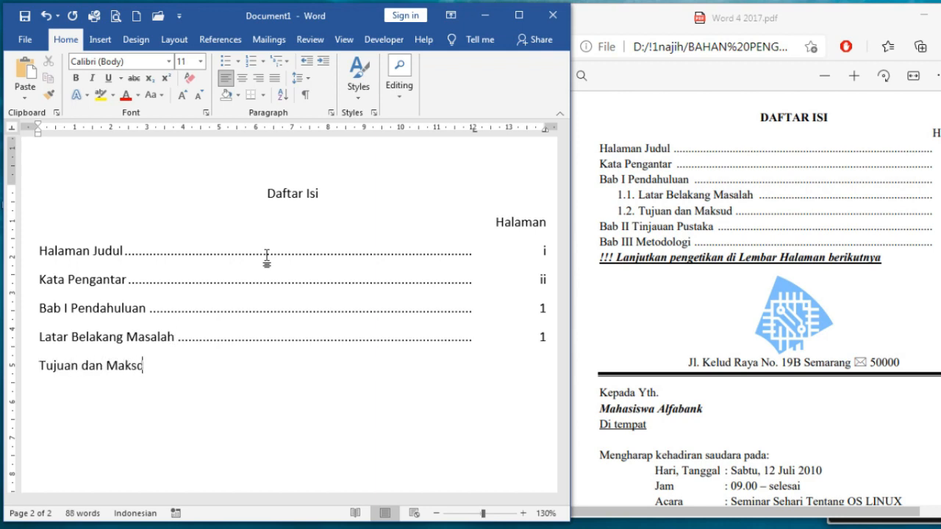
key(BackSpace)
text(ud)
key(Tab)
key(Tab)
text(3)
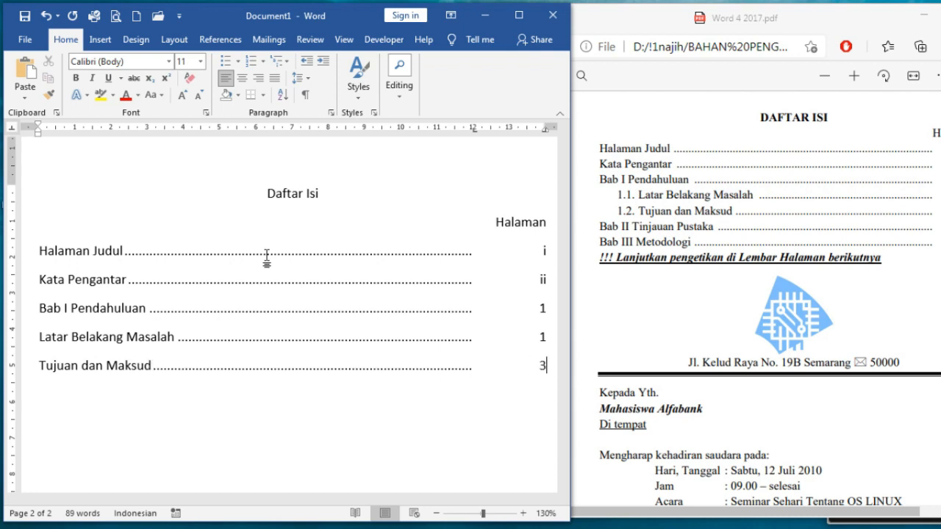
text(Bab)
key(BackSpace)
key(BackSpace)
key(BackSpace)
key(Return)
Add dotted-leader entries Bab II Tinjauan Pustaka (8) and Bab III Metodologi (19)
text(Bab II Tinja)
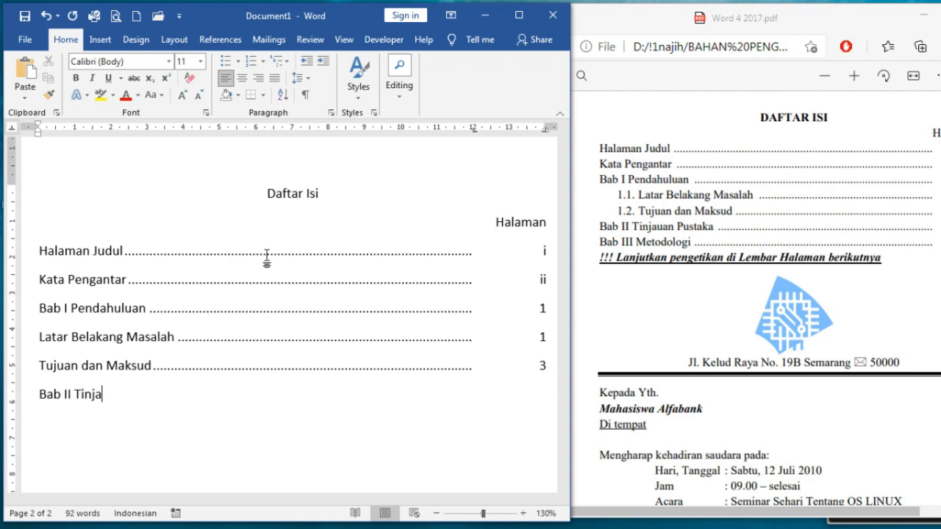
text(uan Pustaka)
key(Tab)
key(Tab)
text(8)
key(Return)
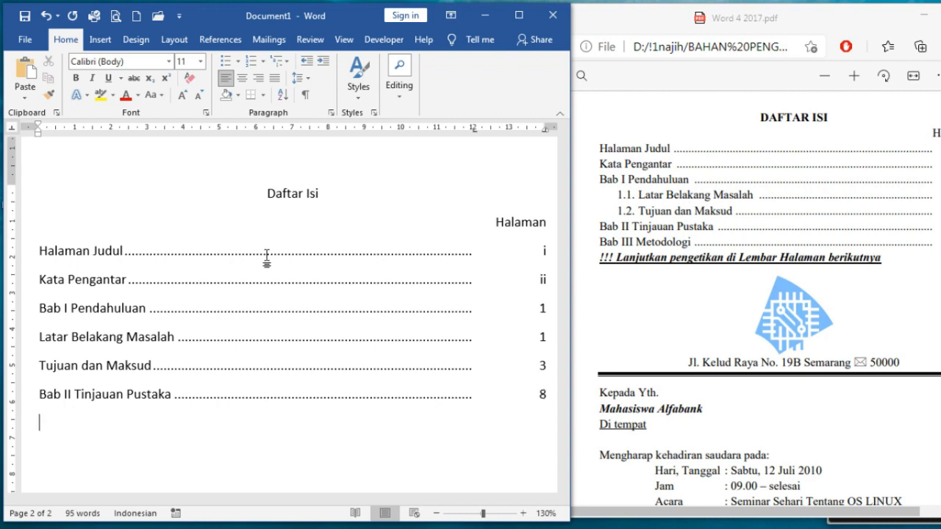
text(Baba)
key(BackSpace)
text(ii)
key(BackSpace)
key(BackSpace)
text(III M Teo)
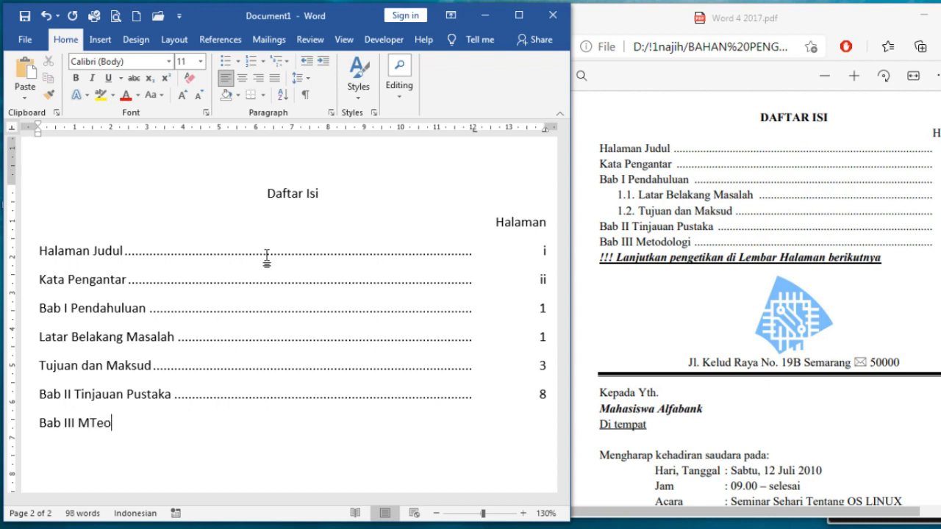
key(BackSpace)
key(BackSpace)
key(BackSpace)
key(BackSpace)
text(etodologi)
key(Tab)
text(19)
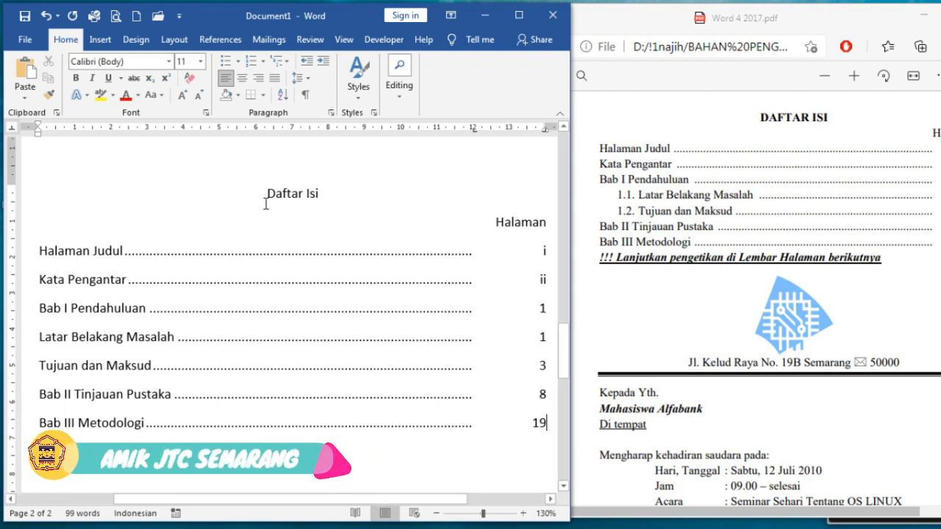
Remove the space after paragraphs in the contents list and set it in Times New Roman
drag(268, 193, 553, 434)
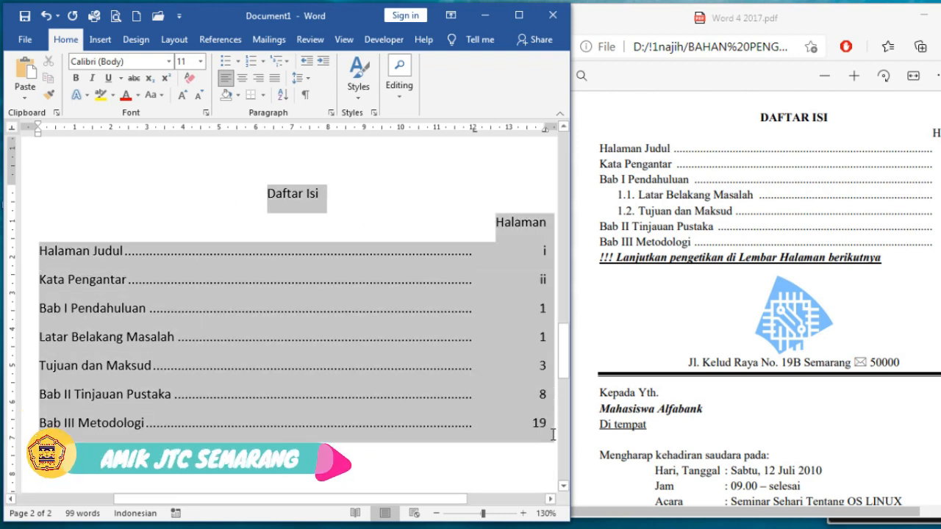
click(307, 81)
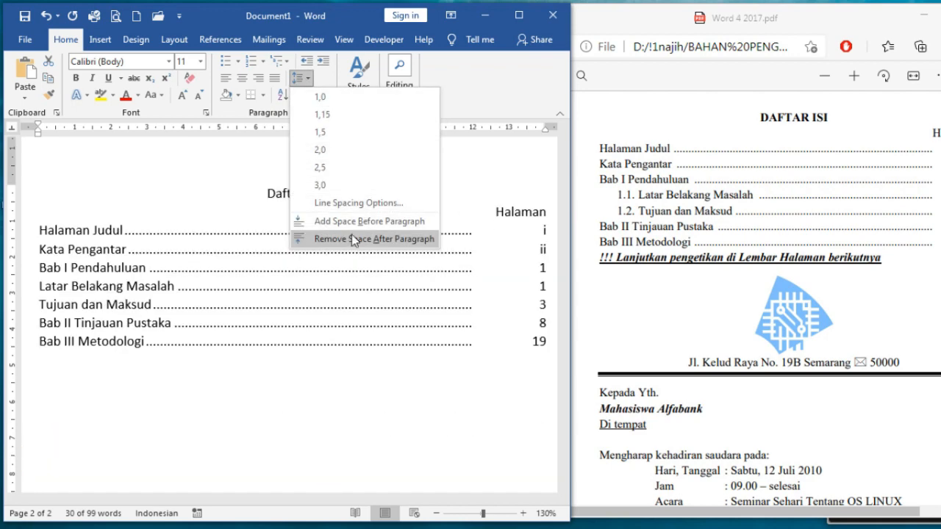
click(352, 236)
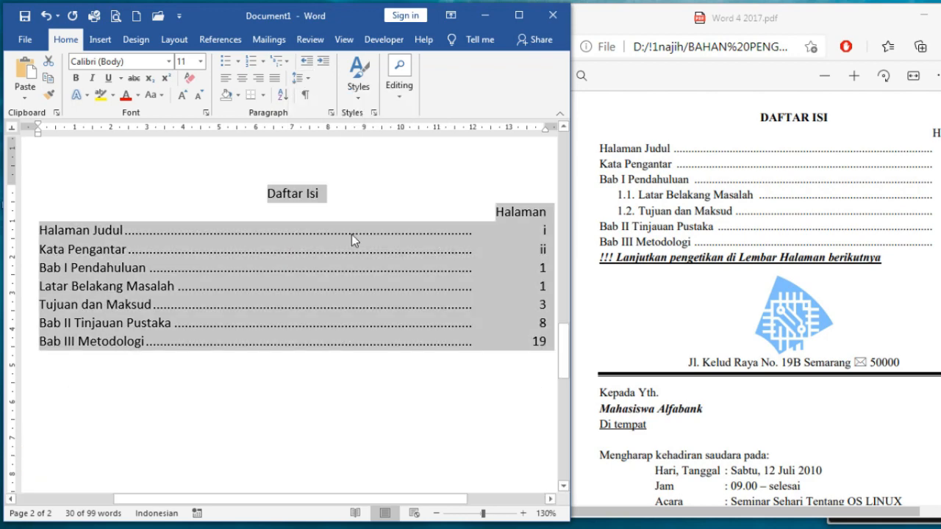
click(138, 64)
text(Times New Roman)
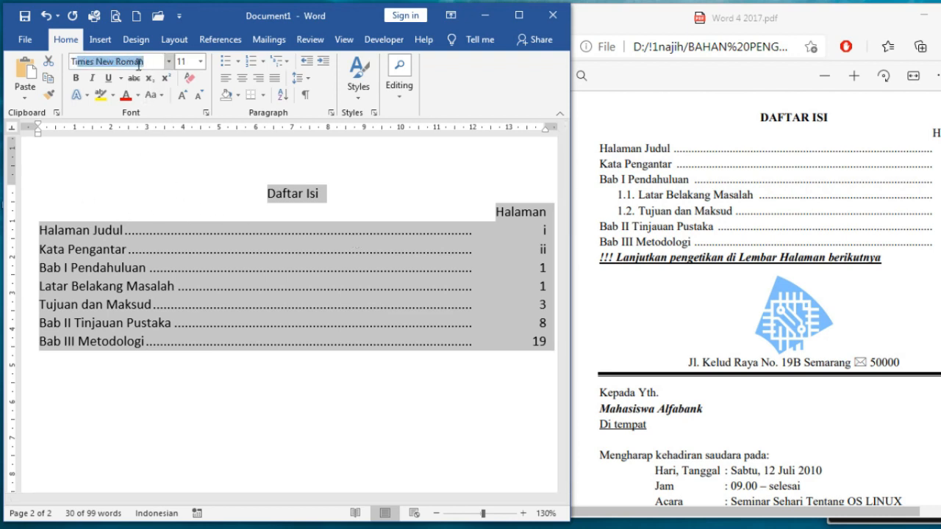
key(Return)
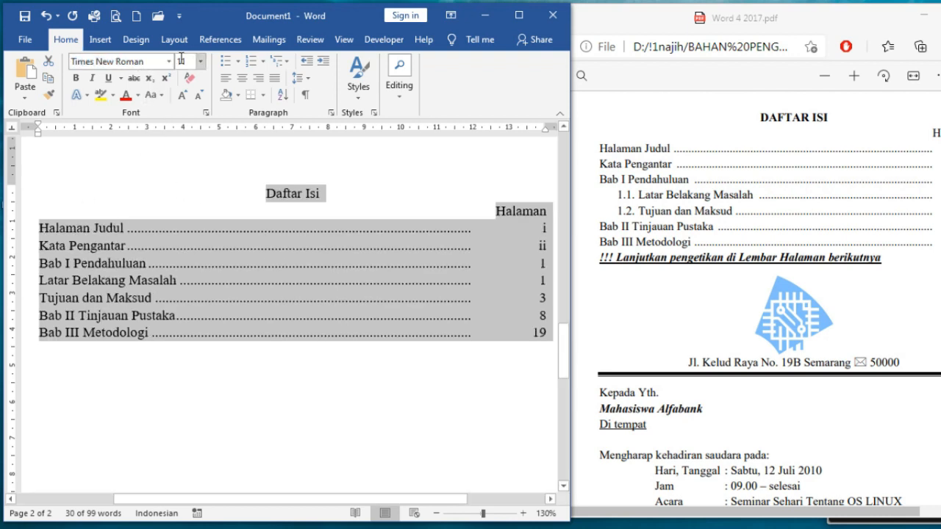
click(141, 263)
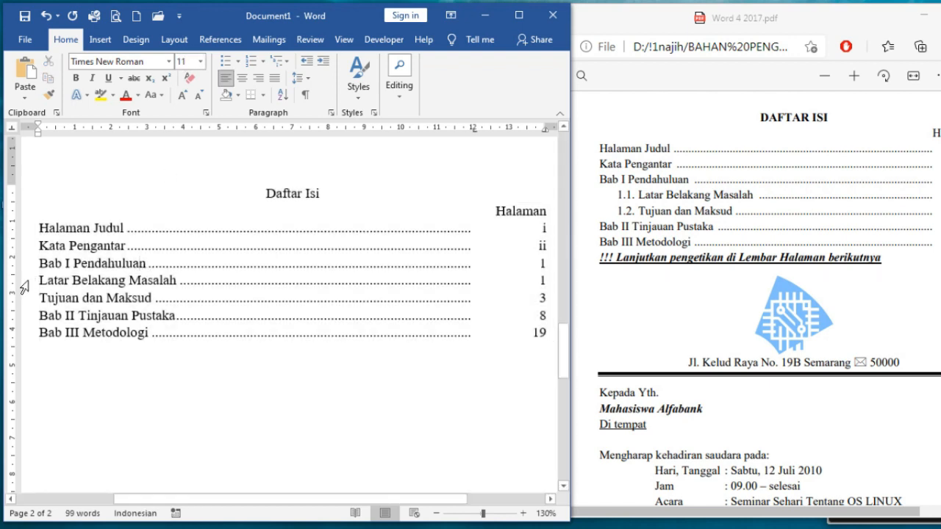
drag(24, 287, 25, 305)
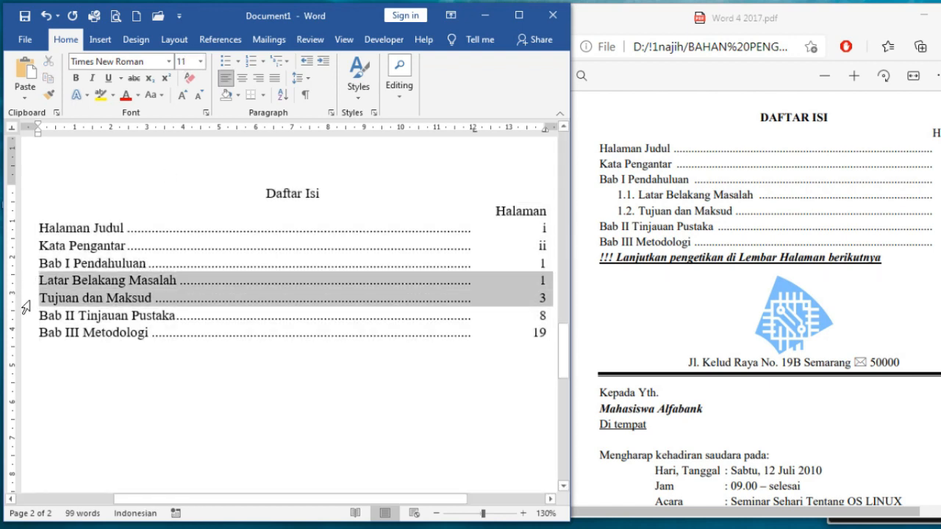
Number Latar Belakang Masalah and Tujuan dan Maksud as level-2 items 1.1. and 1.2
click(284, 64)
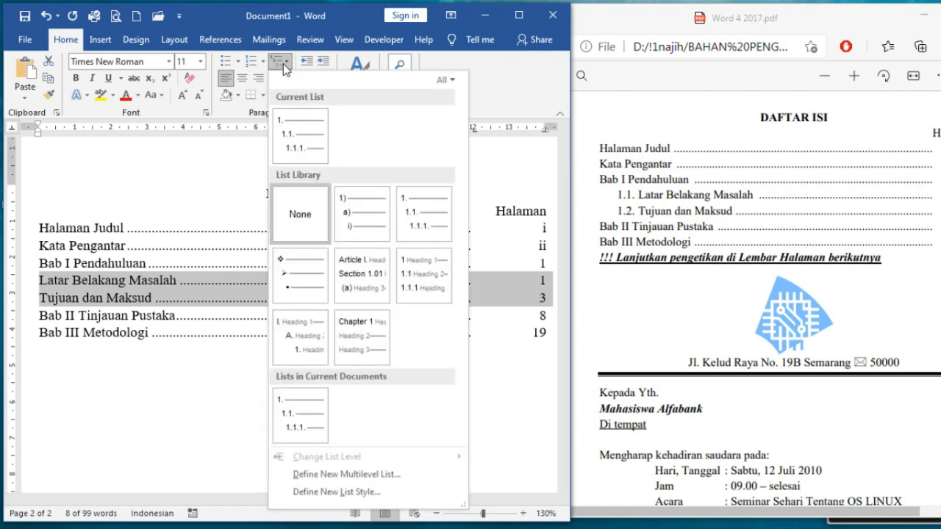
mouse_move(403, 199)
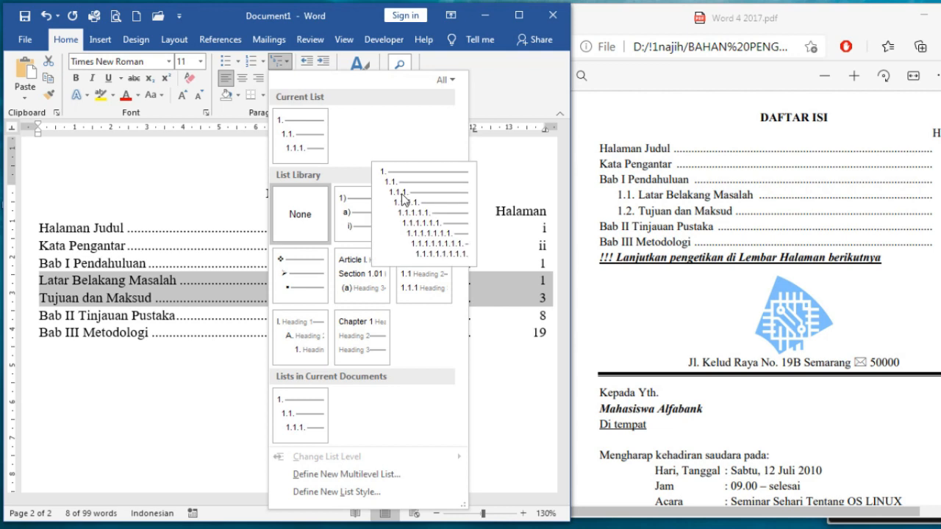
click(401, 197)
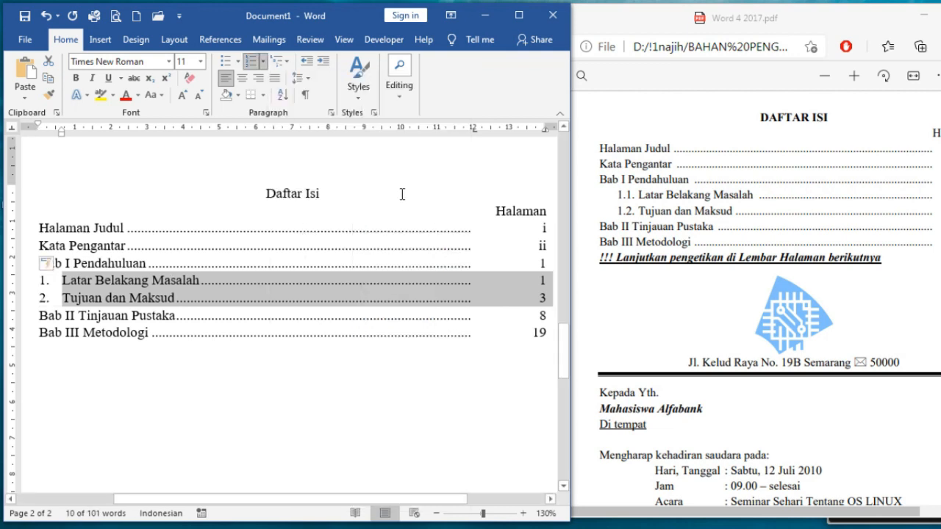
click(292, 64)
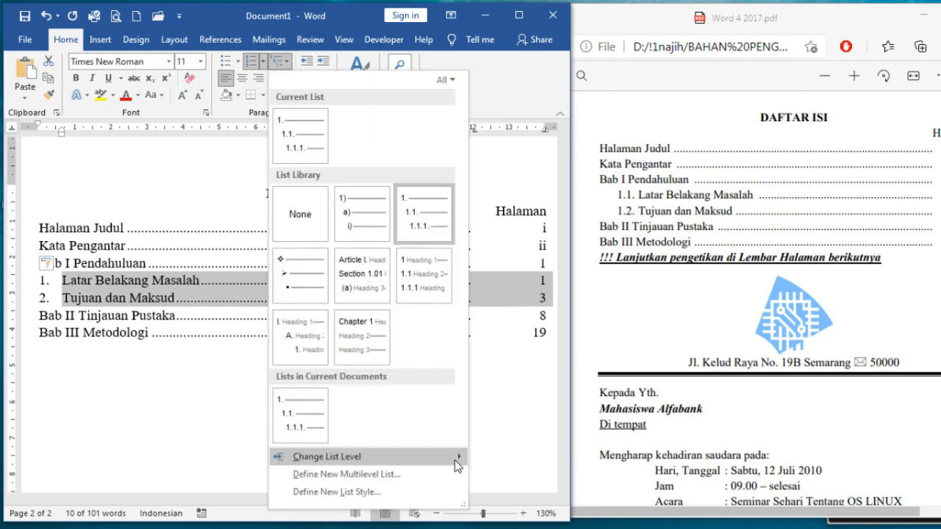
mouse_move(467, 456)
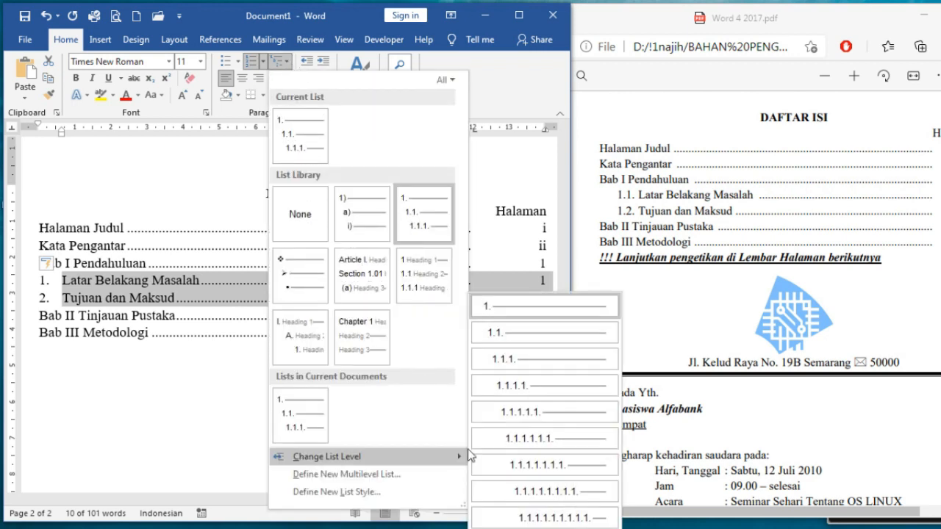
click(518, 334)
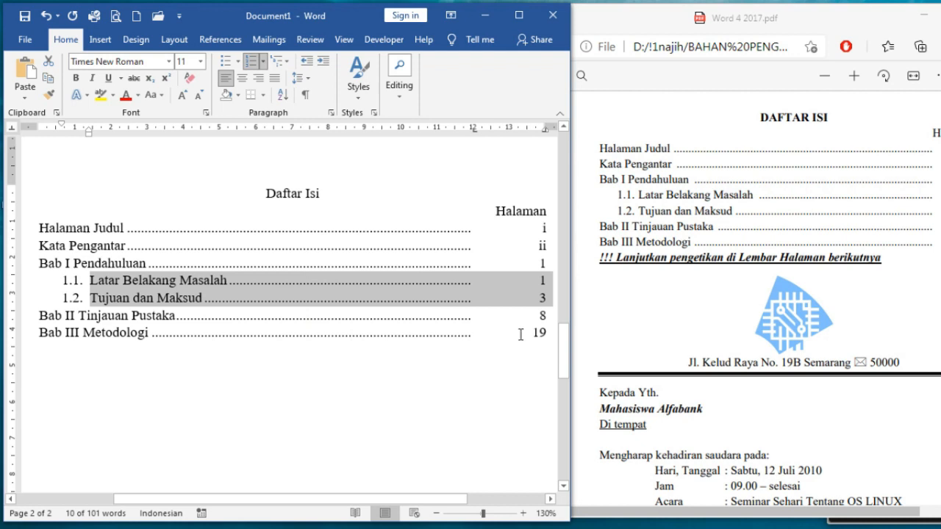
click(78, 374)
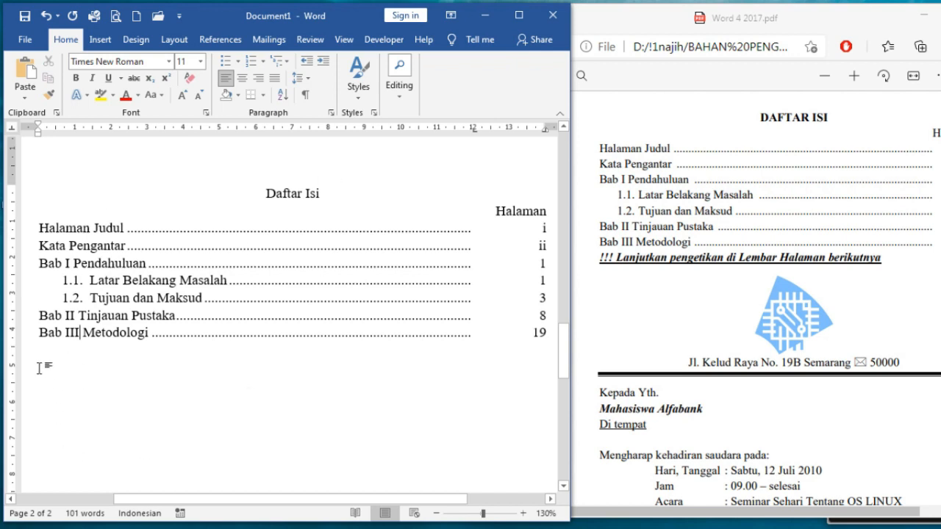
Add an empty line below the Bab III Metodologi entry
scroll(147, 368, down, 1)
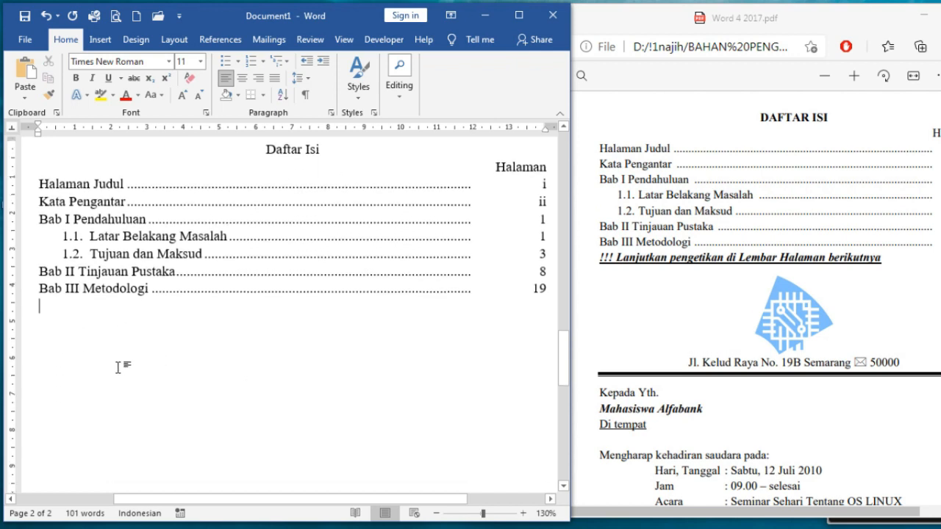
double_click(41, 338)
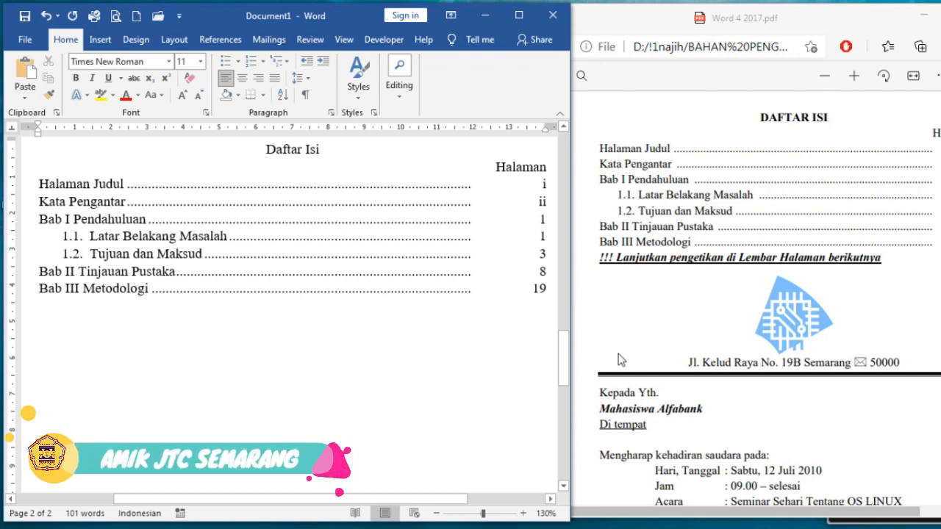
scroll(753, 314, down, 3)
scroll(757, 313, up, 1)
scroll(796, 317, down, 1)
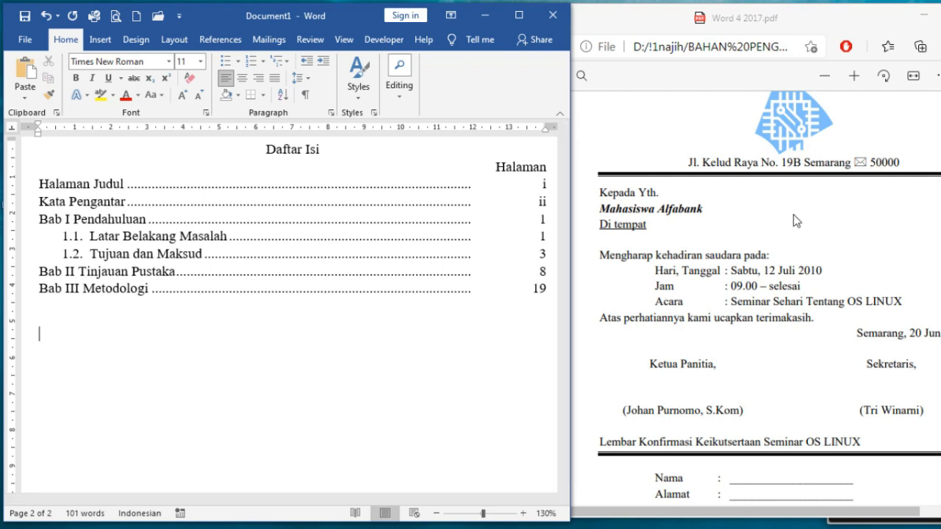
Insert the picture LOGOALFAPNG.png from D:\Desain Najih\Logo below the contents list
click(100, 39)
click(107, 97)
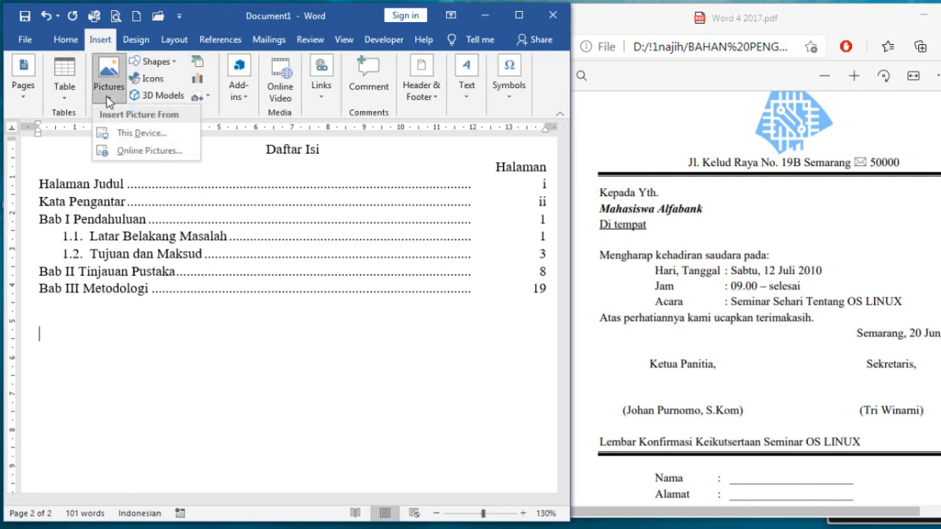
click(117, 133)
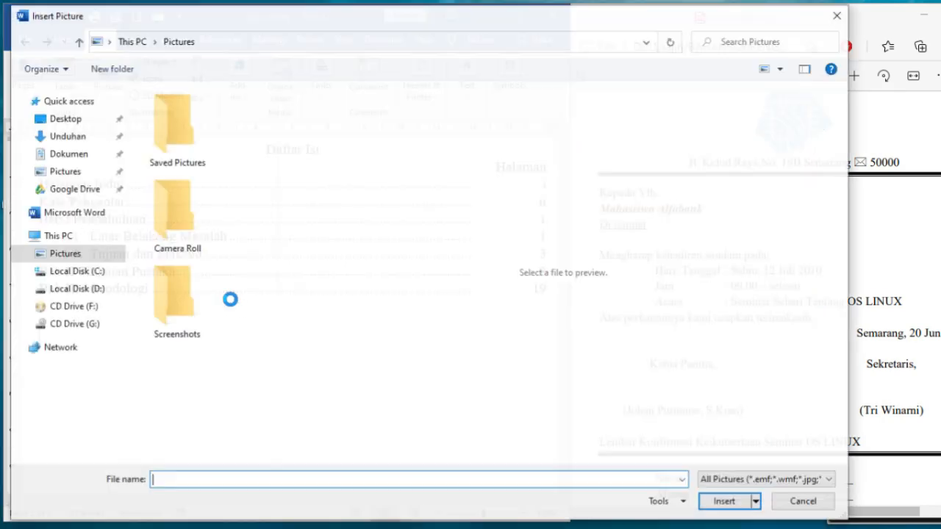
click(82, 290)
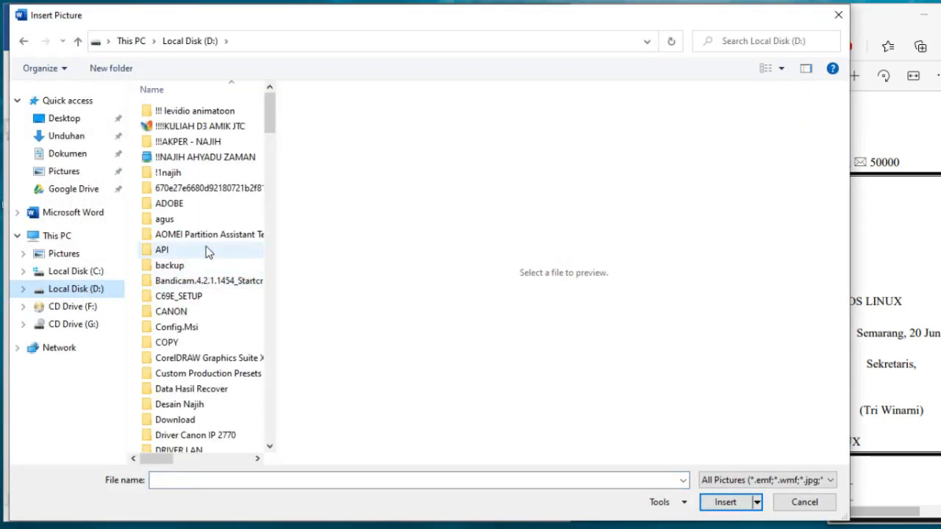
click(206, 250)
click(204, 402)
double_click(204, 401)
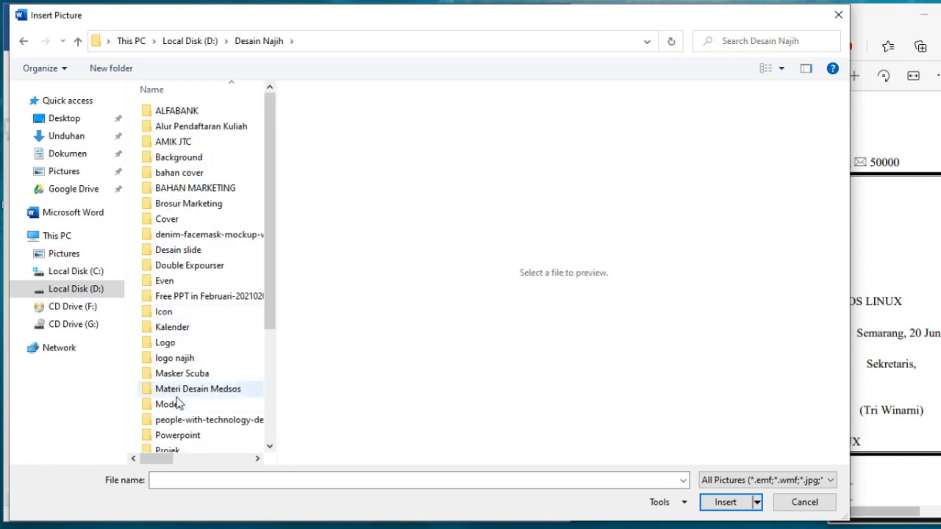
double_click(173, 341)
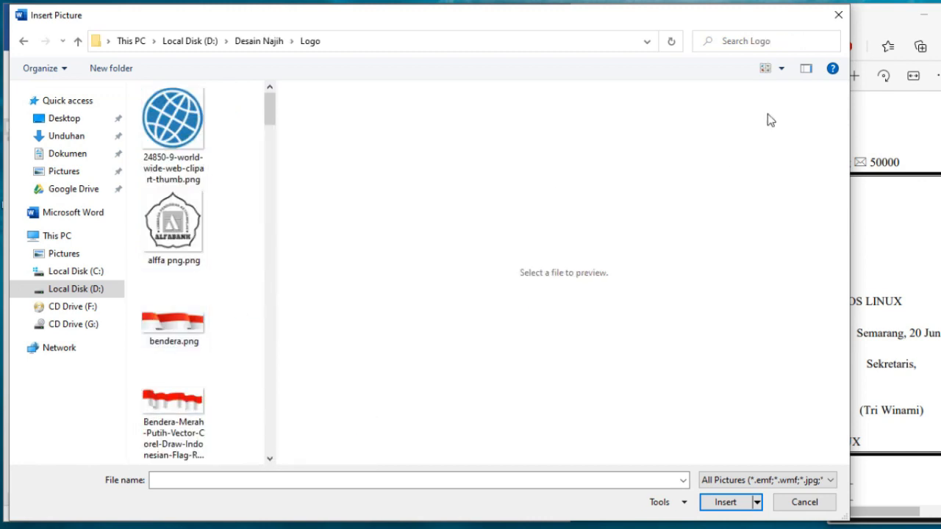
click(806, 68)
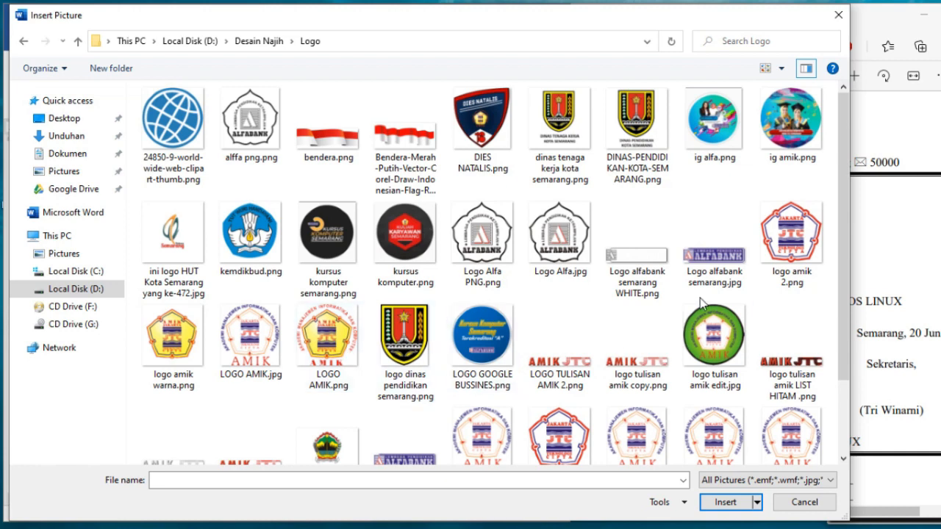
scroll(698, 301, down, 3)
click(395, 299)
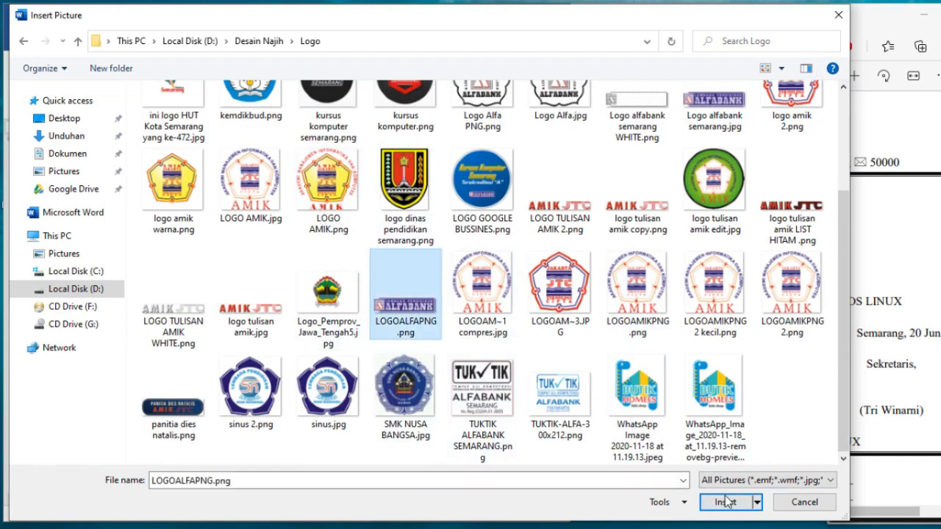
click(725, 503)
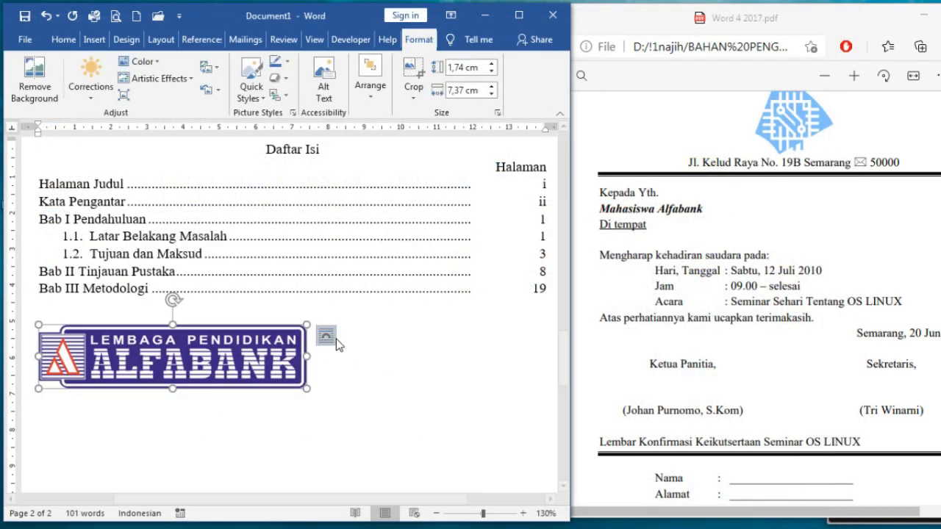
Set the logo to In Front of Text and shrink it to 1 × 4.25 cm, centred
click(327, 338)
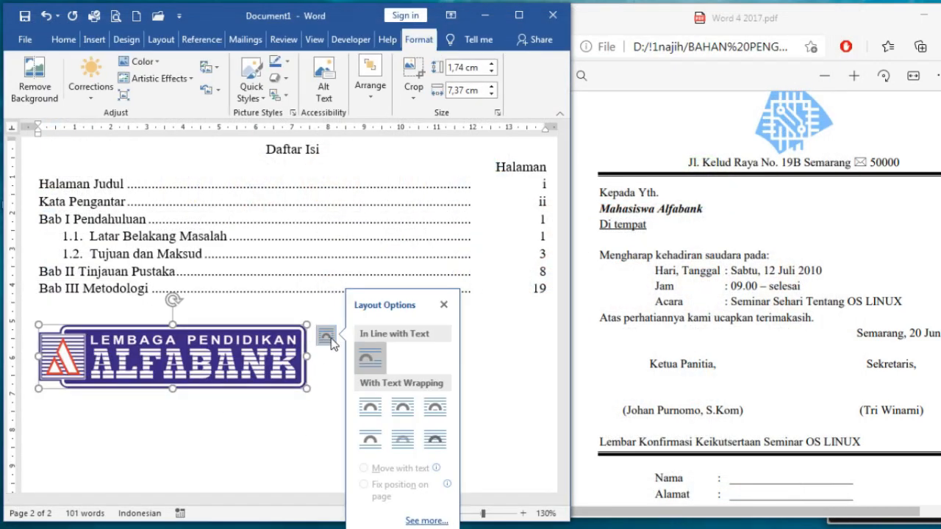
click(442, 443)
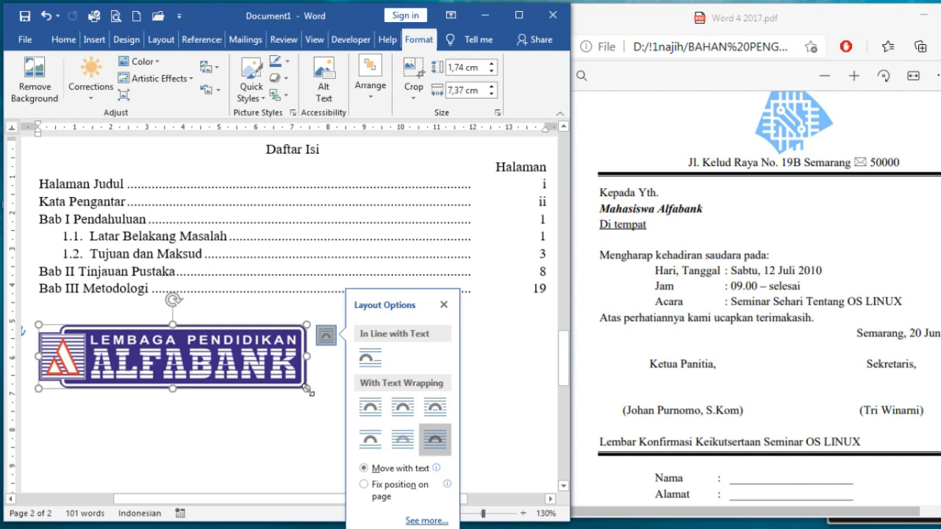
drag(308, 388, 316, 336)
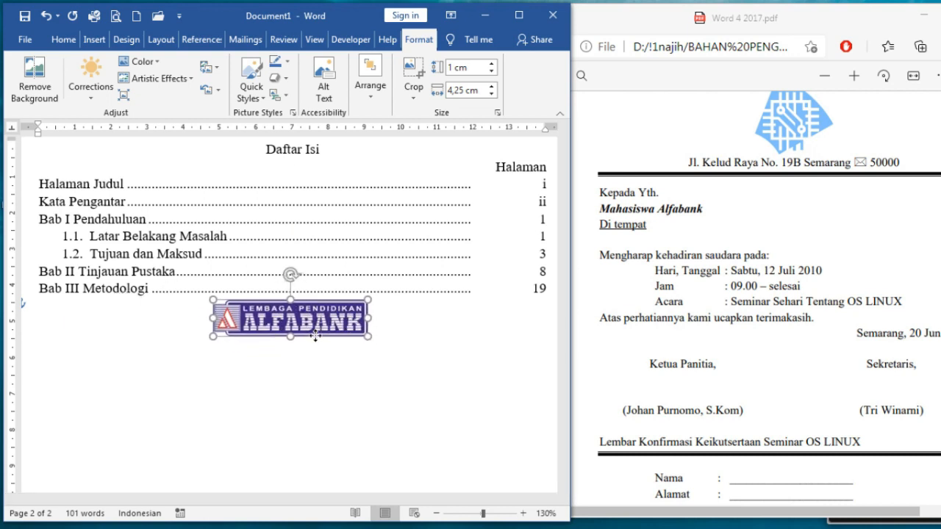
click(328, 351)
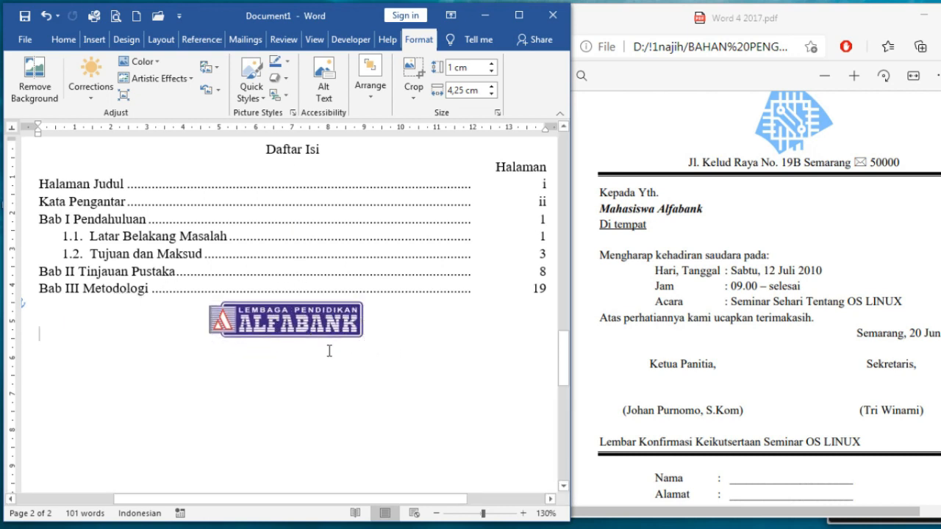
click(164, 359)
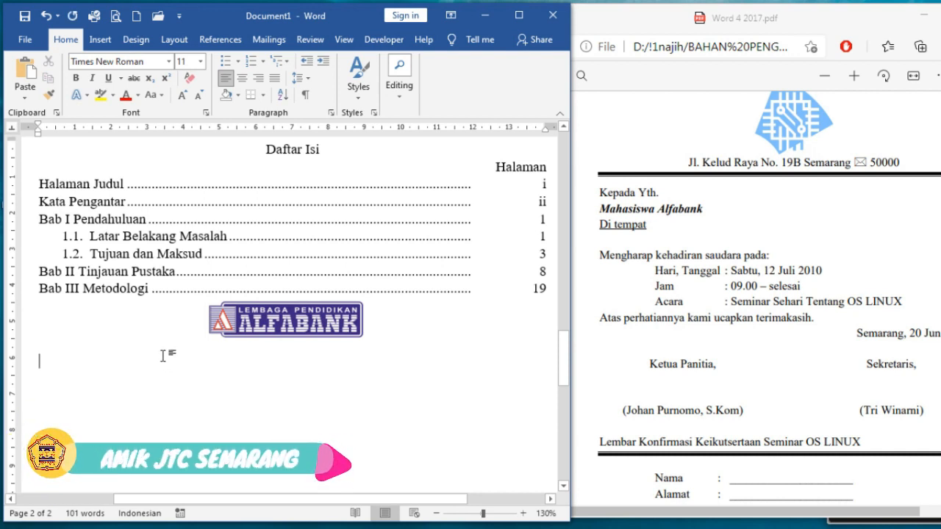
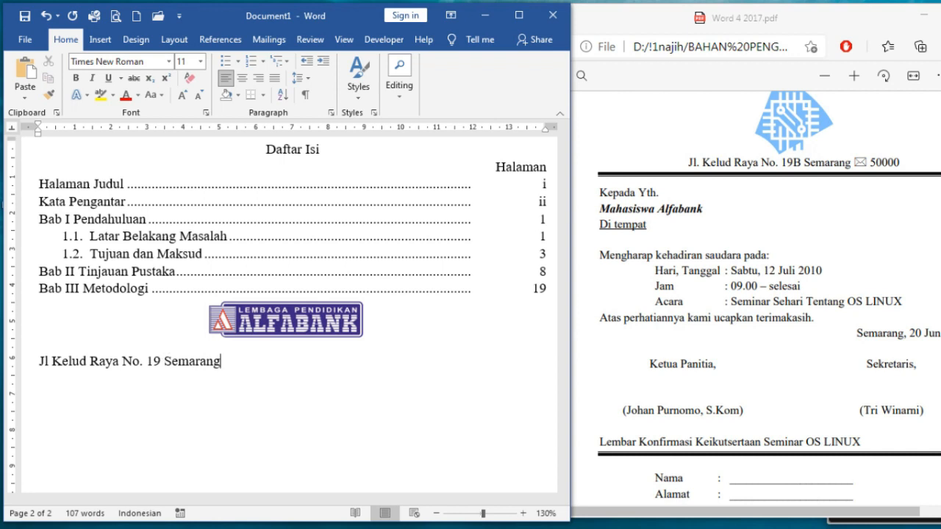
click(242, 77)
drag(331, 322, 324, 343)
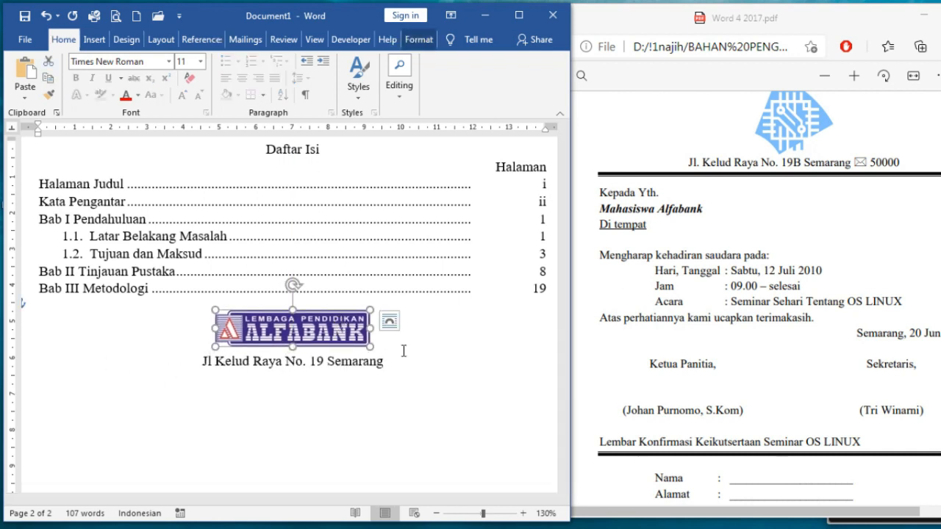
Add a bottom border rule under the address line
click(21, 363)
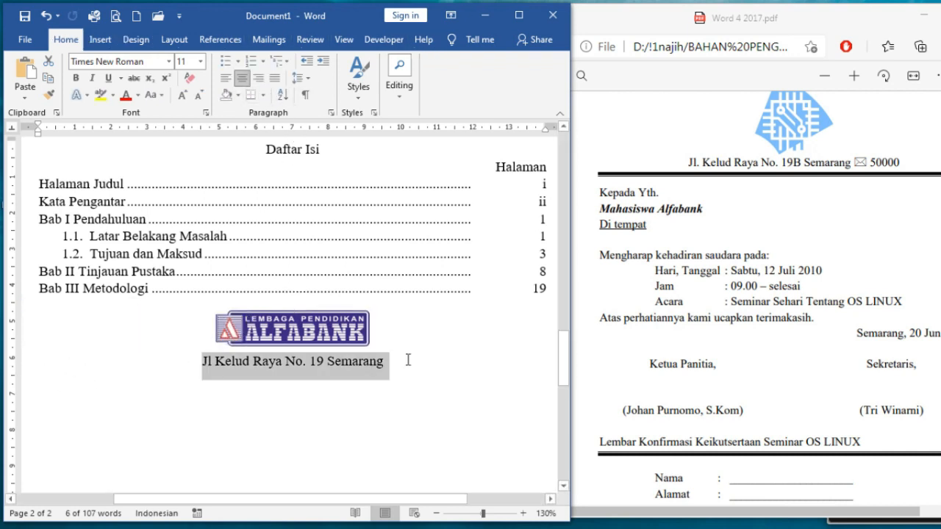
click(262, 95)
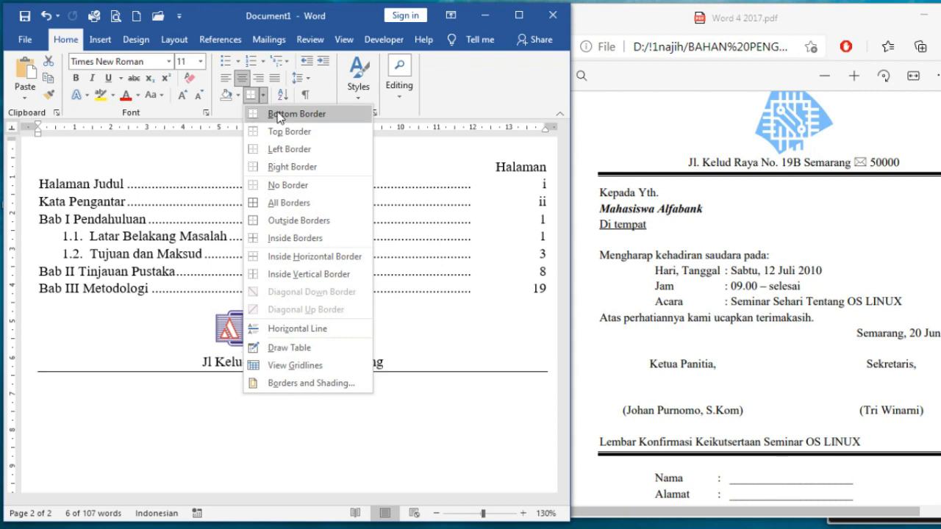
click(278, 118)
scroll(154, 306, down, 3)
click(42, 306)
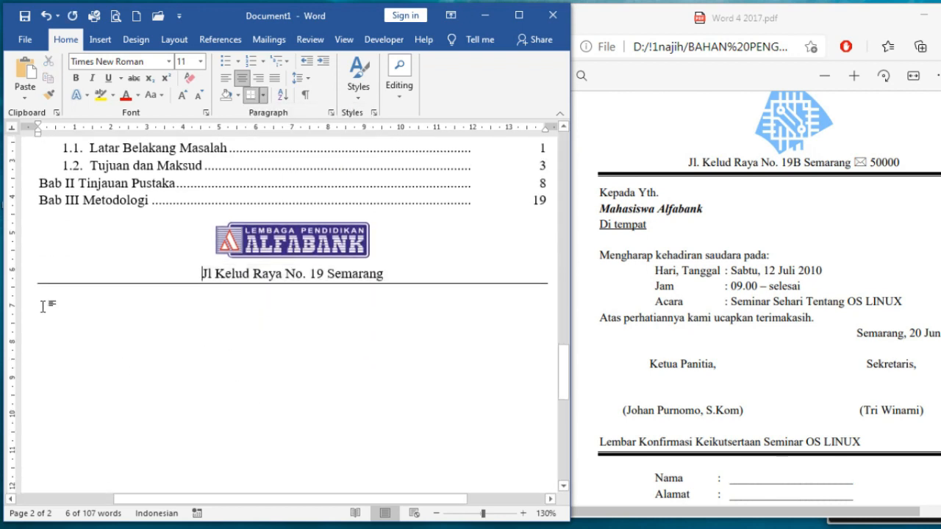
scroll(43, 307, up, 1)
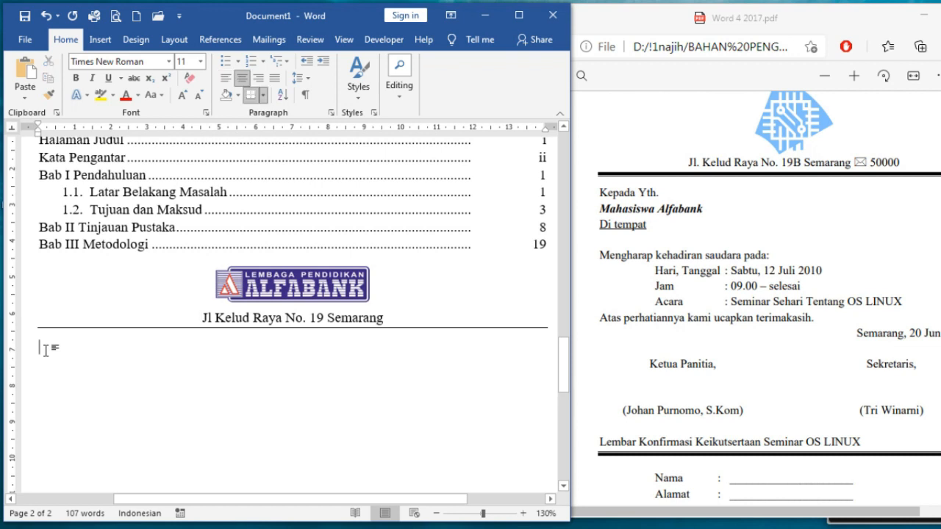
click(45, 351)
Type 'Kepada Yth', 'Mahasiswa Alfabank', 'Di tempat' and 'Mengharap kehadiran saudara pada:' lines
text(Kepada Yth )
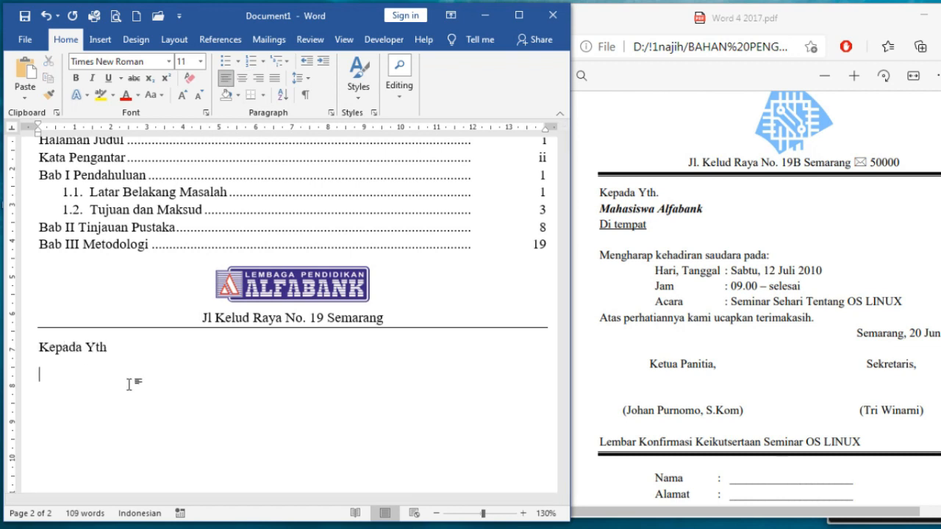
text(Mahasiswa Alfabank)
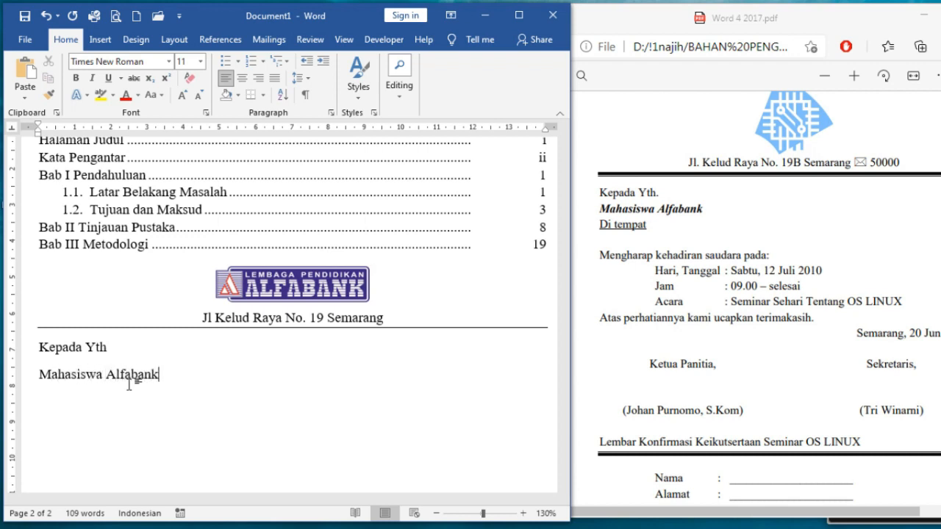
key(Return)
text(Di tempat)
key(Return)
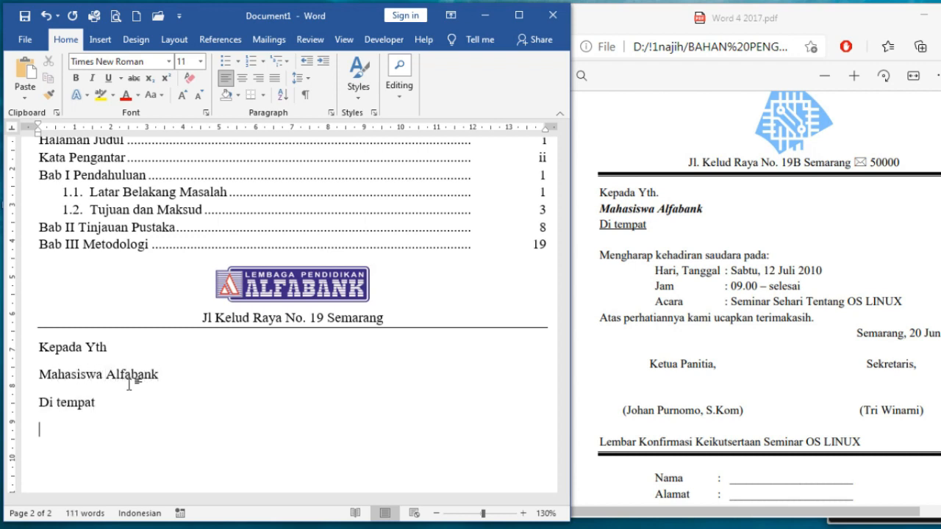
text(Mengaharap k)
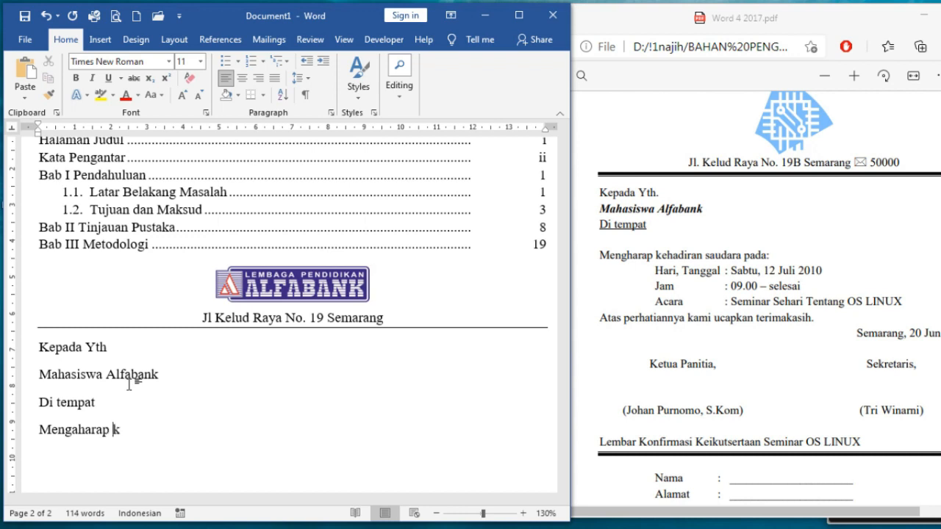
text(ehadiran suadar)
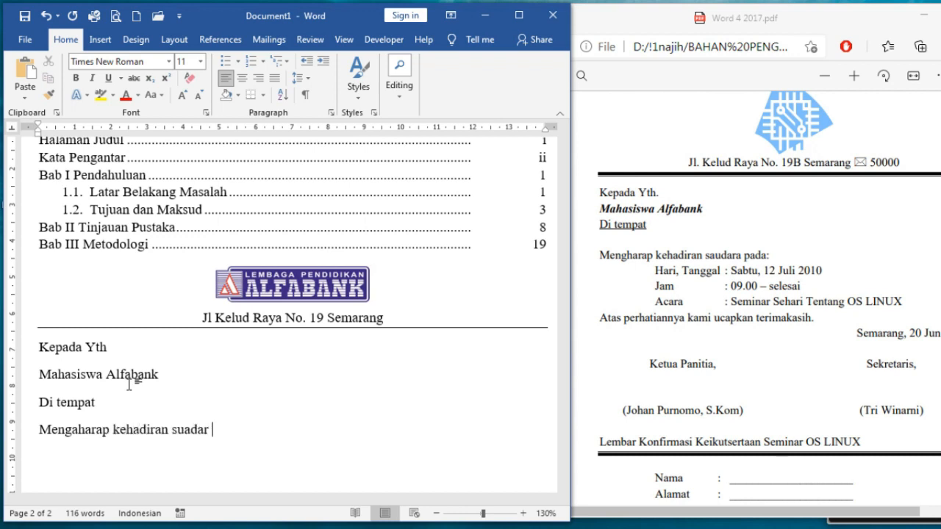
key(BackSpace)
key(BackSpace)
key(BackSpace)
text(audara pada)
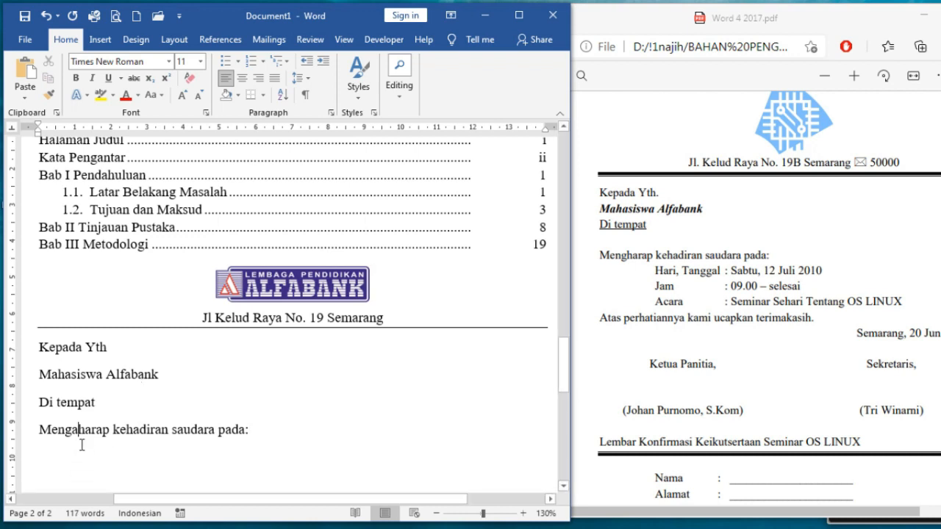
key(BackSpace)
scroll(257, 375, down, 3)
click(257, 353)
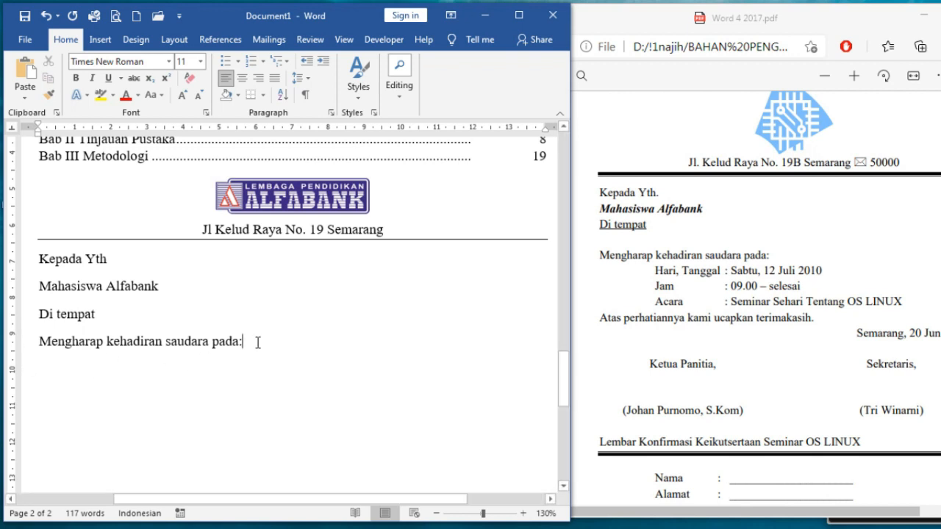
On a new line, set a left tab stop at 2 cm and type 'Hari, tanggal'
key(Return)
click(13, 129)
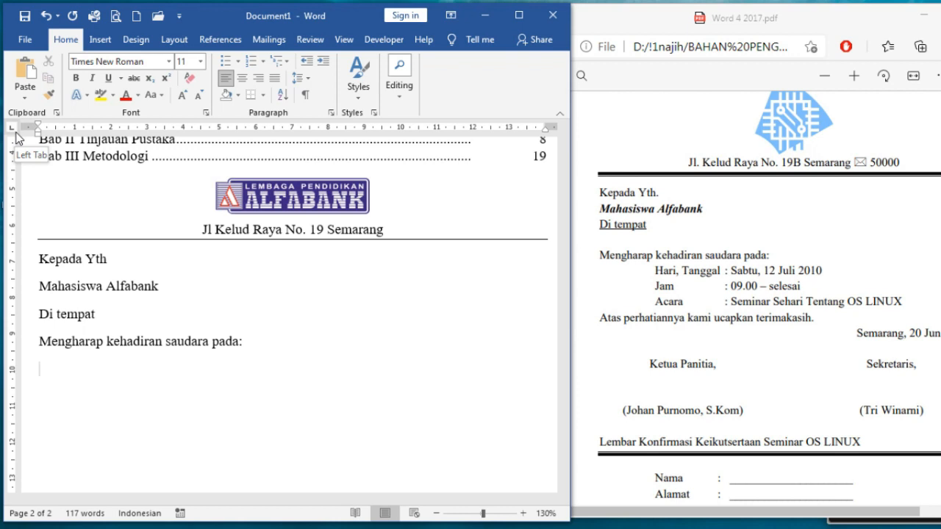
click(111, 129)
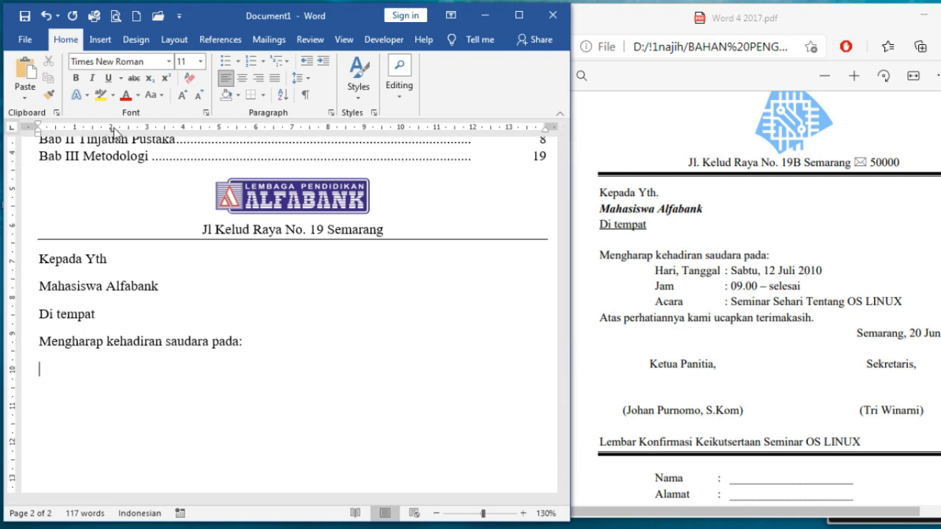
key(Tab)
text(Hari, tanggaa)
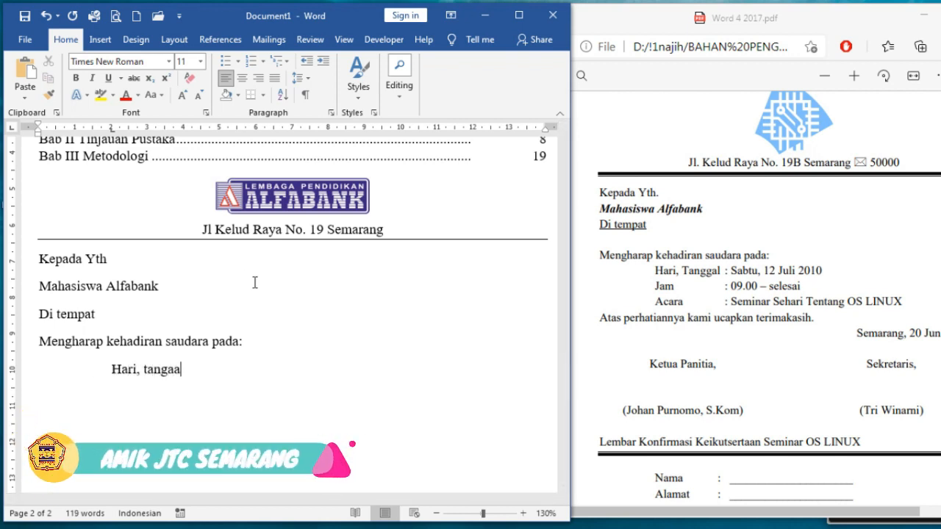
key(BackSpace)
text(al)
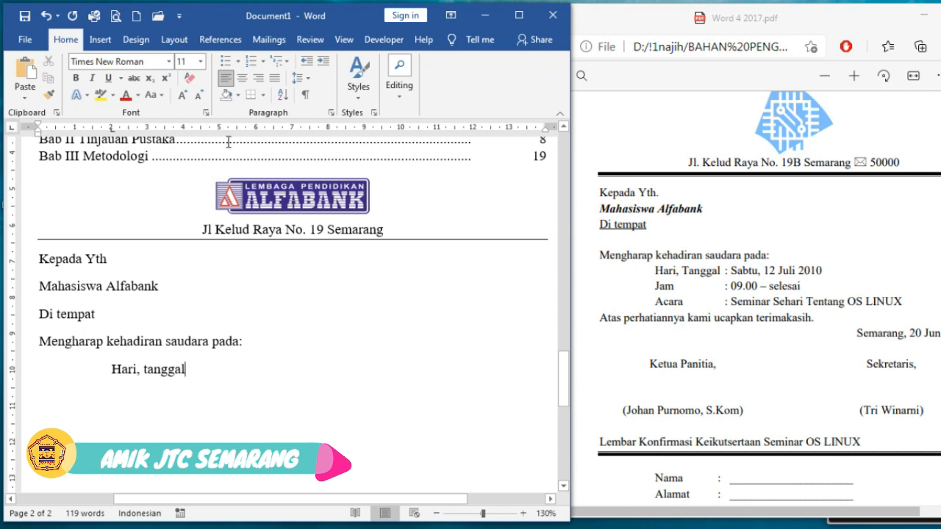
Complete ': Sabtu, 12 Juli 2010' and add the 'Jam : 09.00 - selesai' line
drag(228, 141, 241, 263)
click(213, 374)
key(Tab)
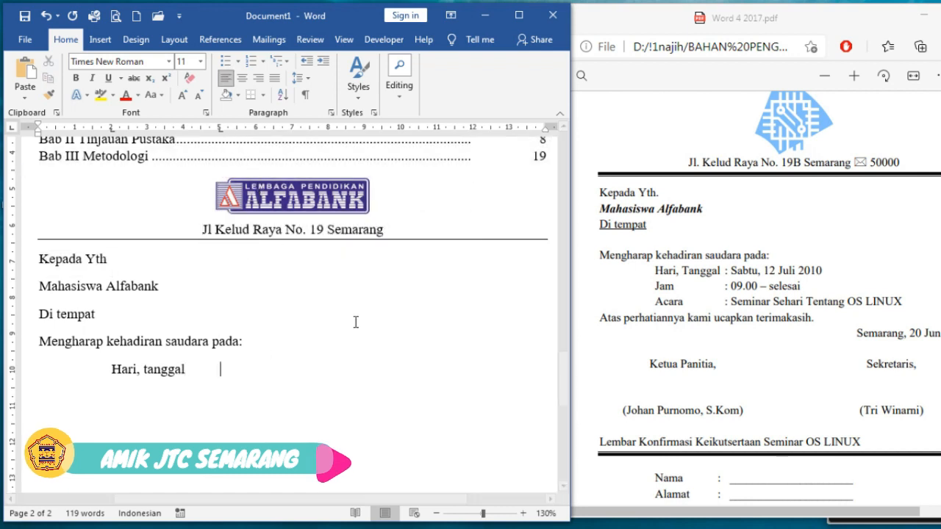
text(: )
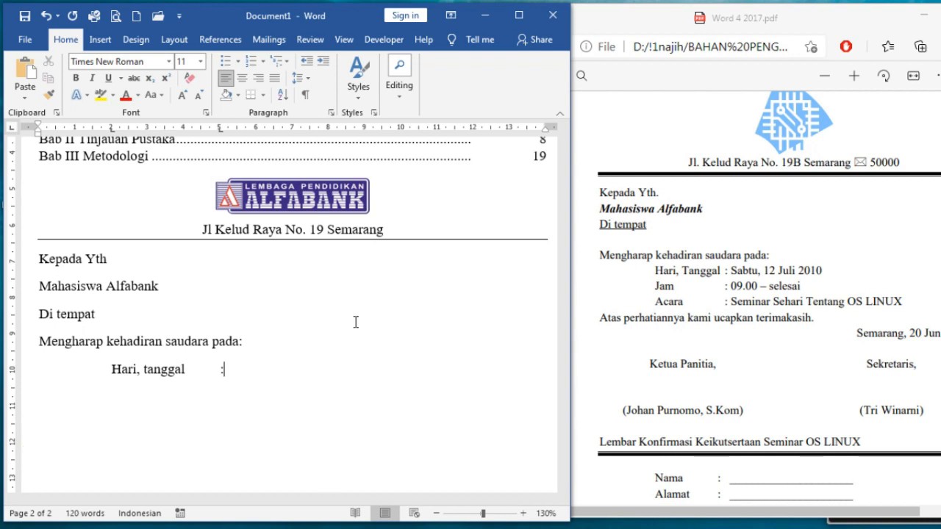
text(Sabtu, 12 uli)
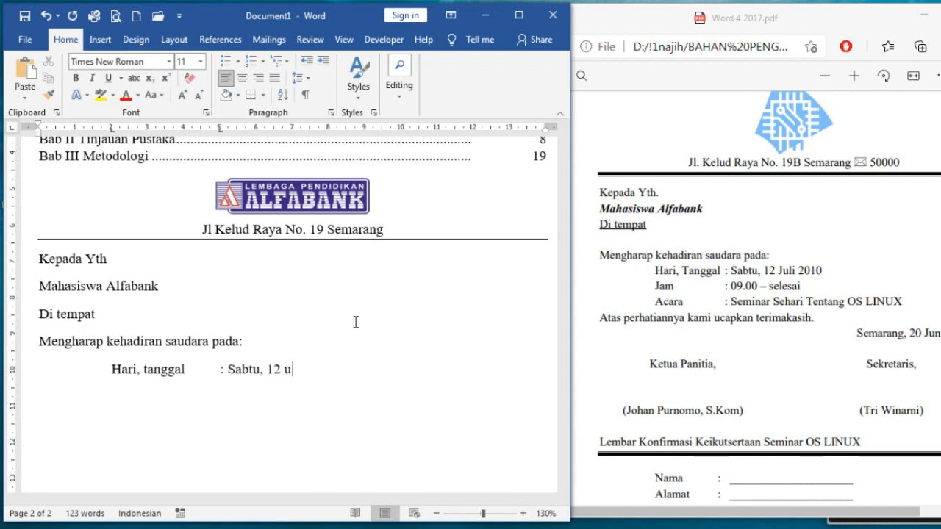
key(BackSpace)
text(Juli 2010)
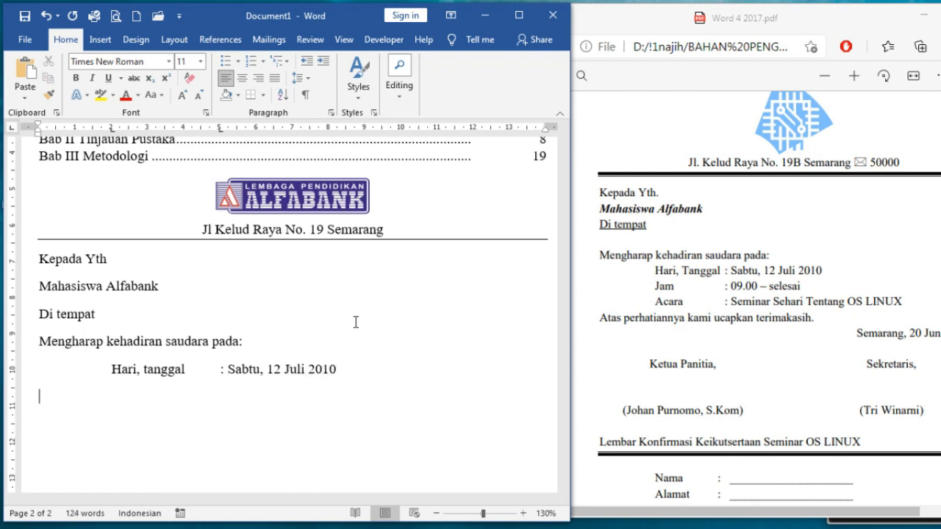
text(am: 09.00 - s)
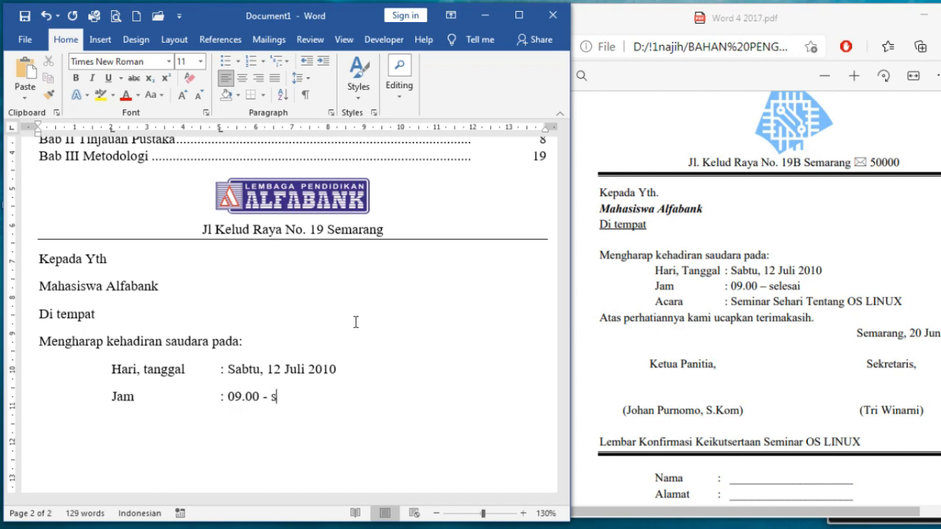
text(elesai)
Add the indented 'Acara : Seminar Sehari Tentang OS LINUX' line
key(Return)
key(Tab)
text(Ac)
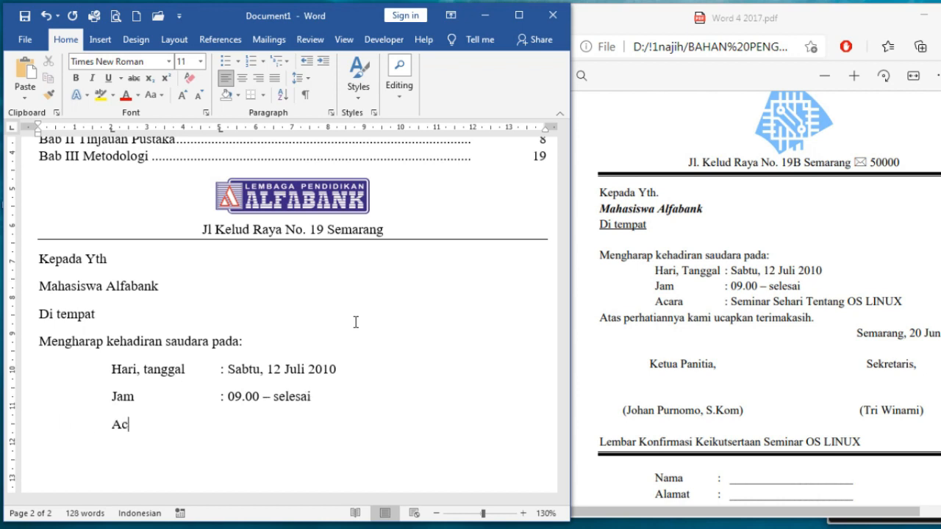
text(ara	: Seminar Sehari Tent)
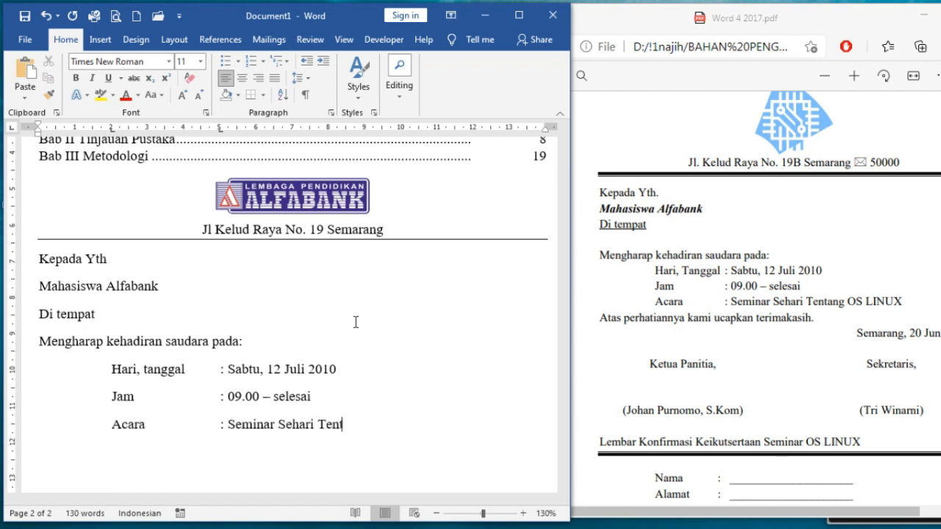
text(ang OS LINUX)
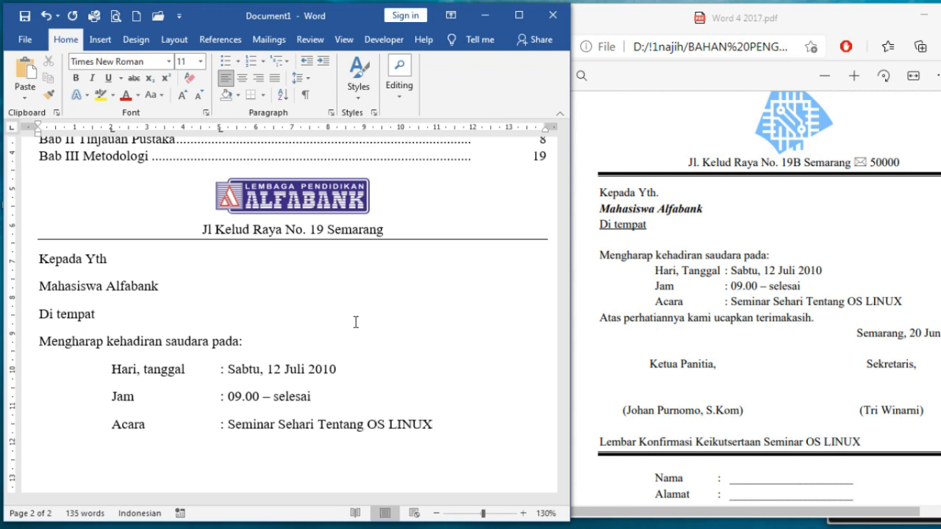
Type 'Atas perhatiannya kami ucapkan terimakasih' on a new line below Acara
scroll(355, 373, down, 1)
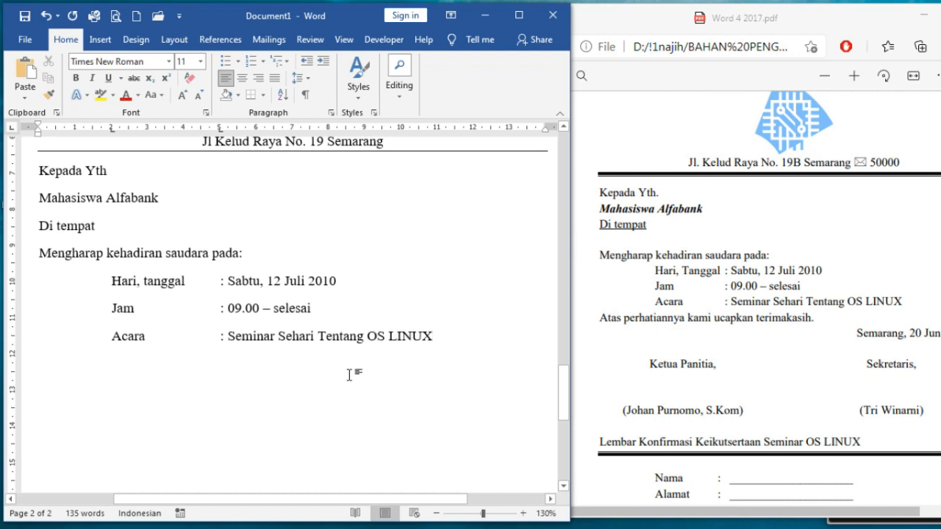
key(Return)
text(Atas )
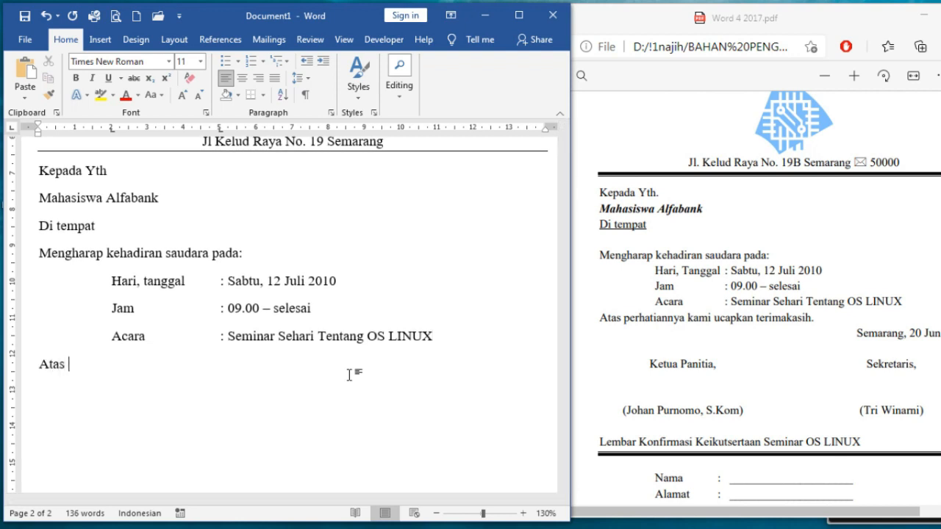
text(perhatian)
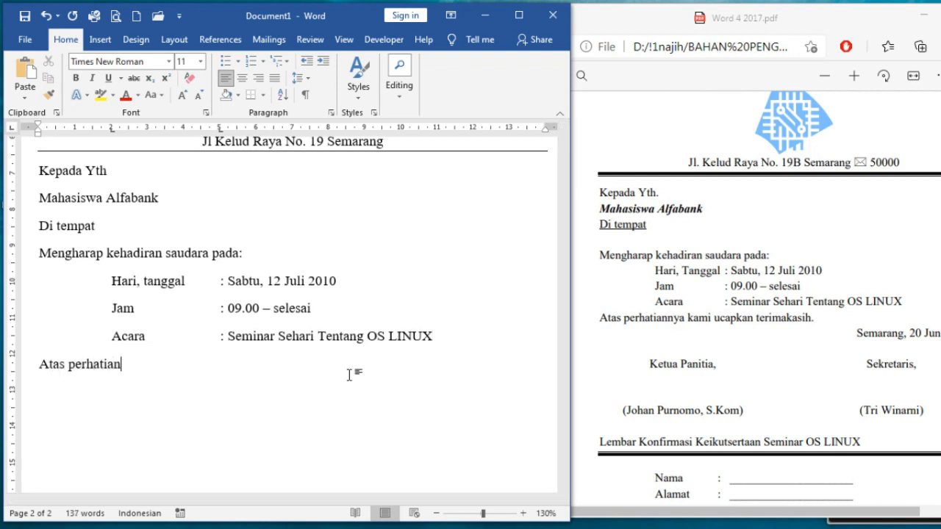
text(nya kami ucap)
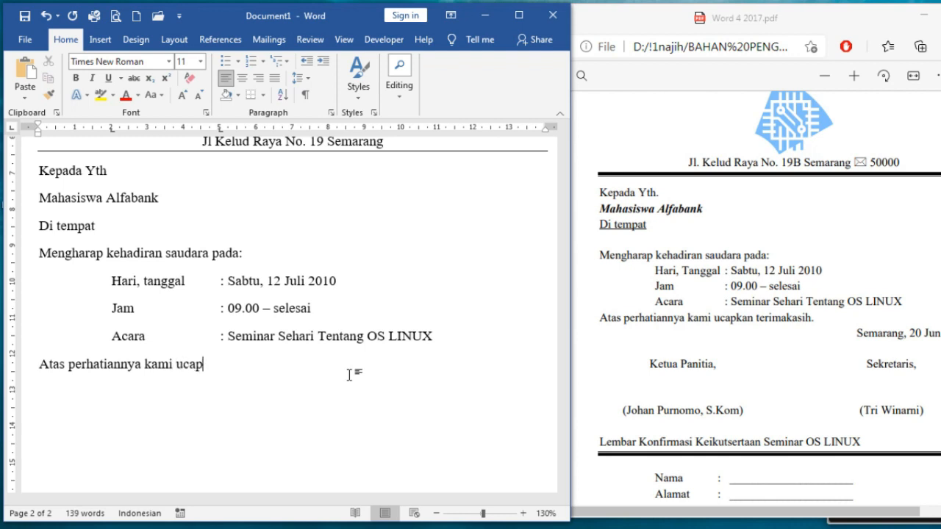
text(kan terimakasih.)
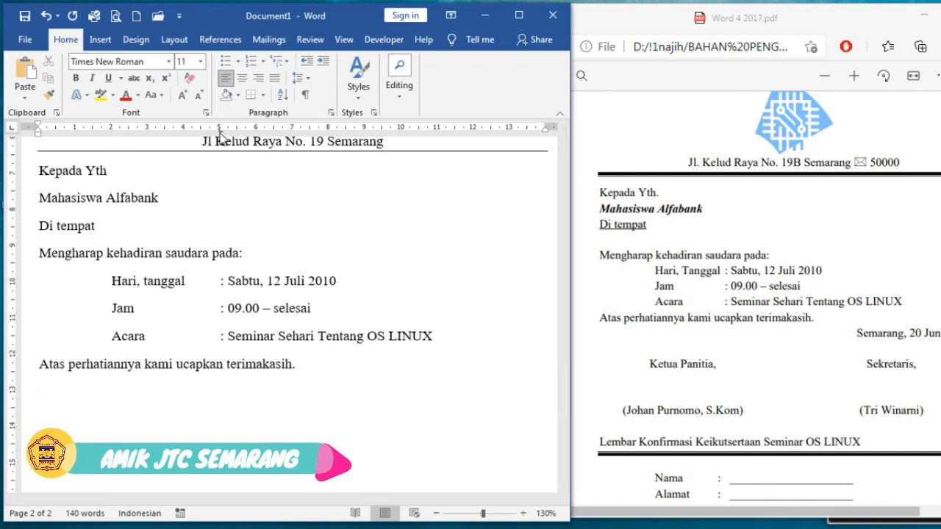
Add a tab stop near 9 cm and type the date 'Semarang, 20 Juni 2010'
drag(220, 134, 362, 132)
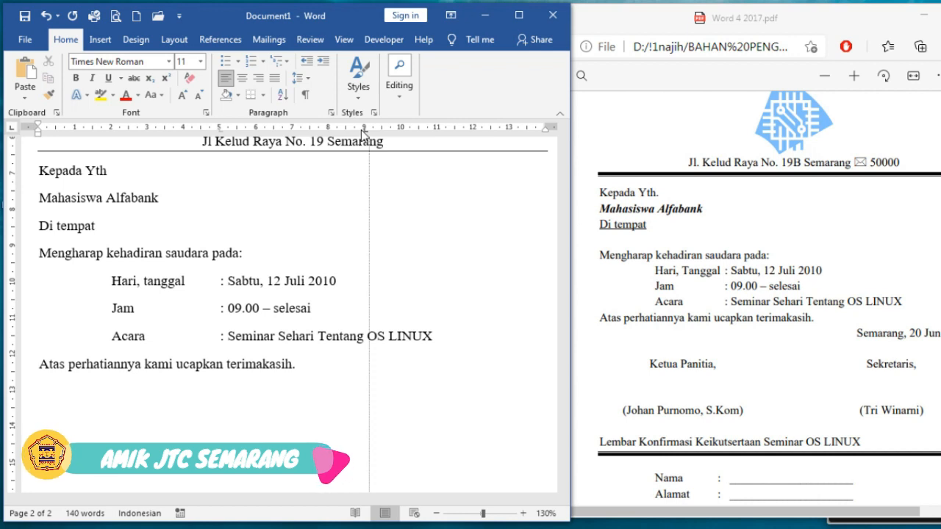
drag(361, 131, 367, 132)
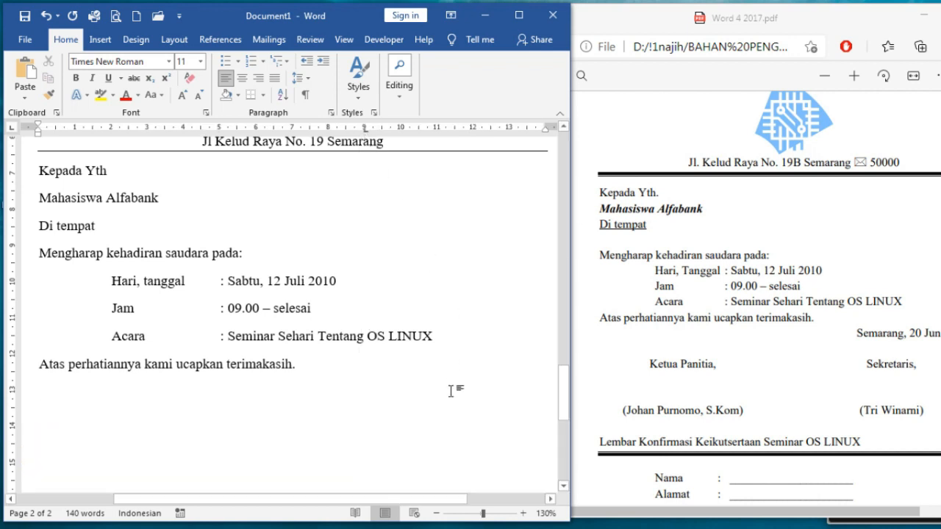
text(Semar)
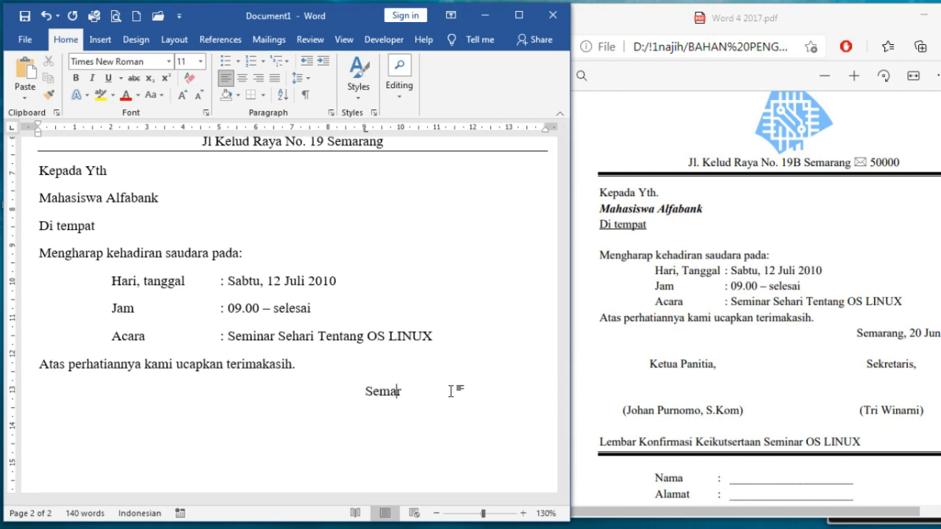
text(ang, 20 Juni 2010)
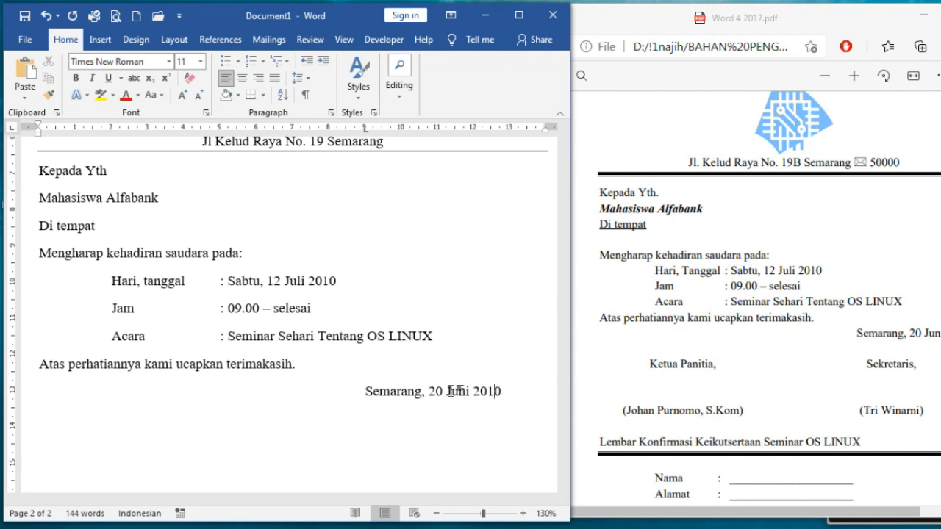
key(Return)
Type the 'Ketua Panitia,' and 'Sekretaris,' signature labels at their tab stops
key(Tab)
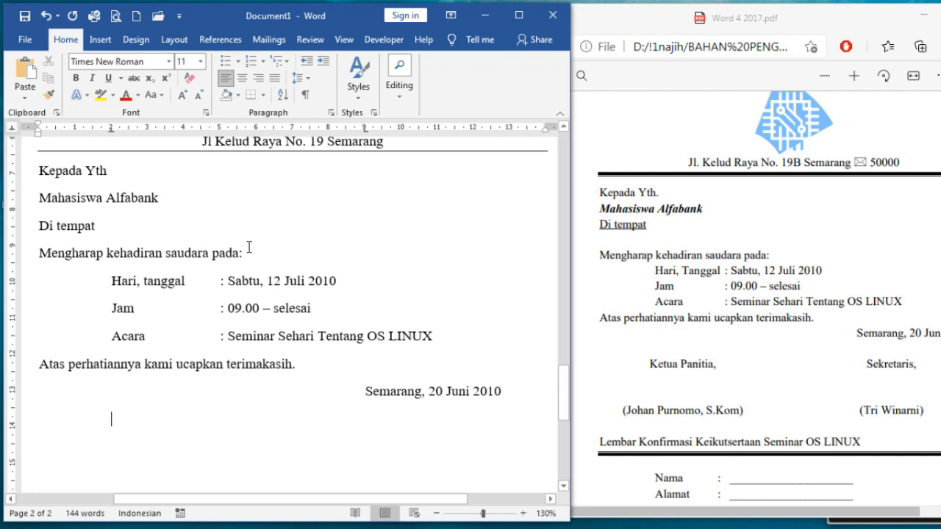
text(Ketua Panitia,)
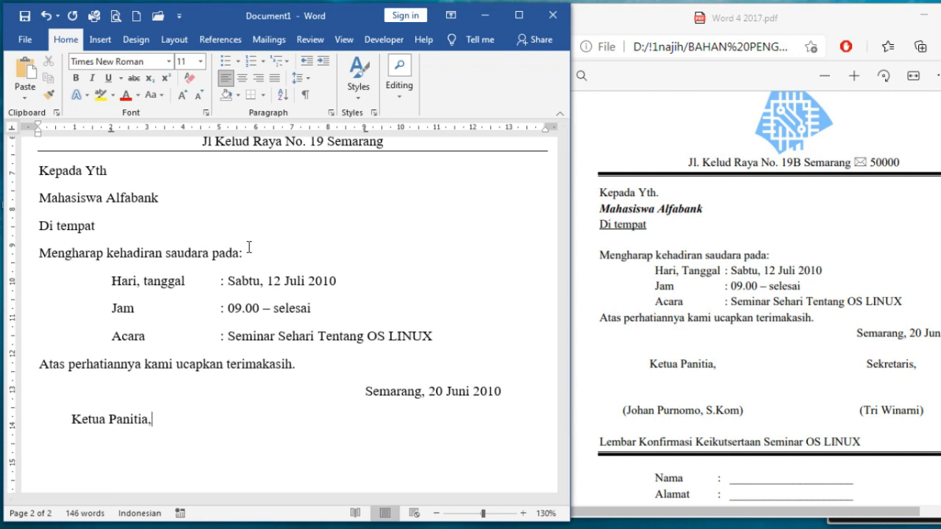
drag(365, 130, 366, 137)
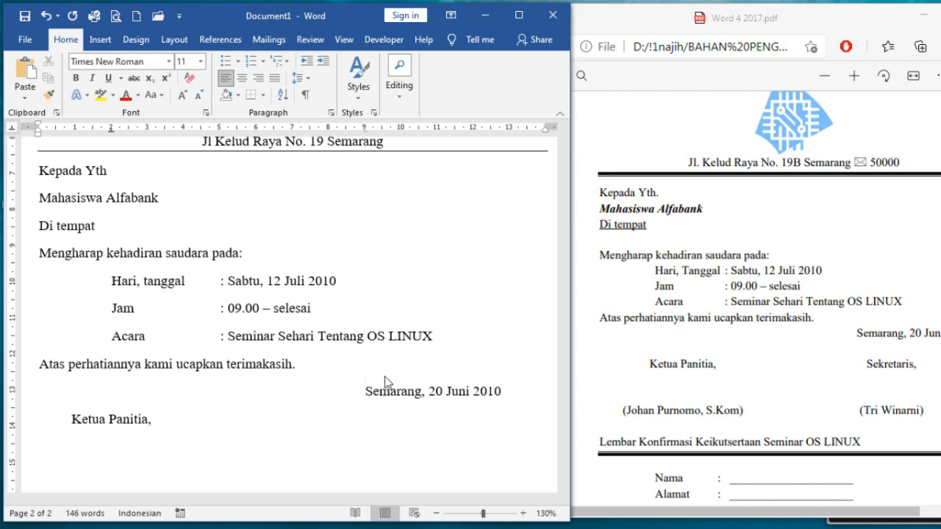
click(401, 140)
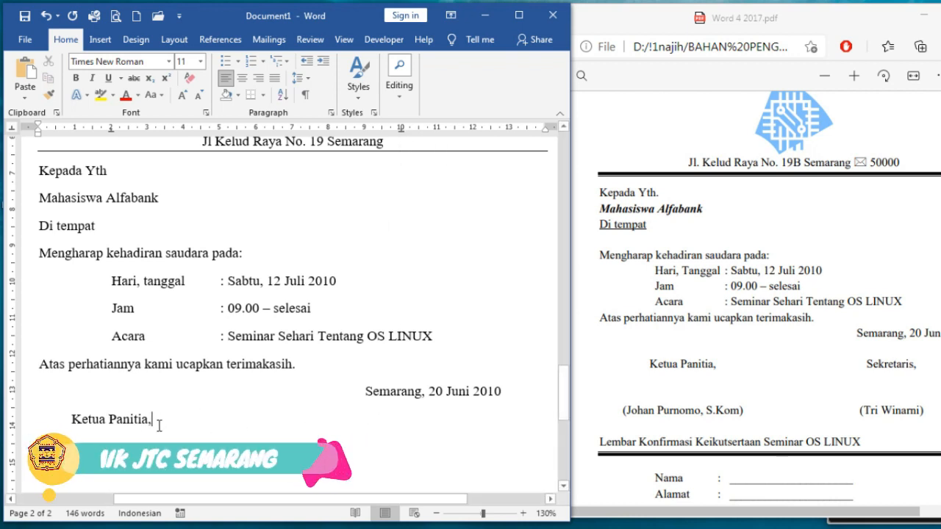
key(Tab)
text(Sekre)
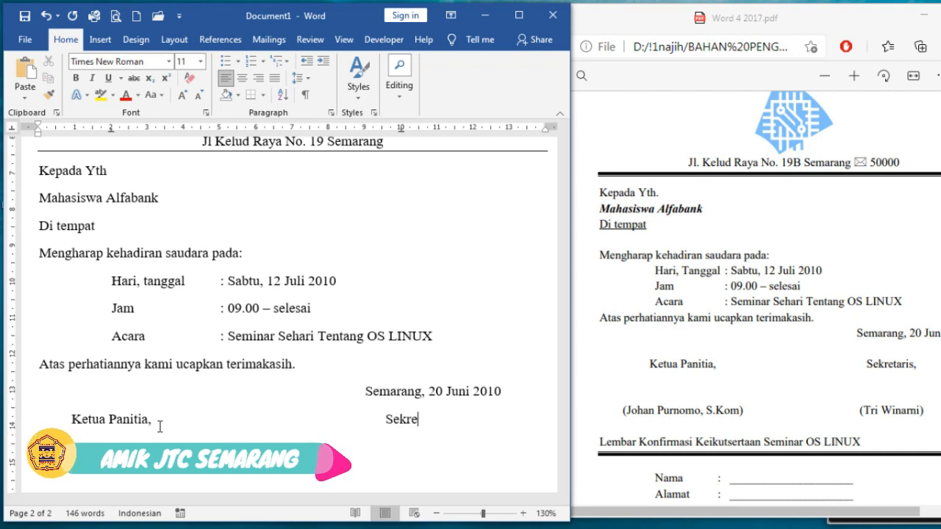
text(taris)
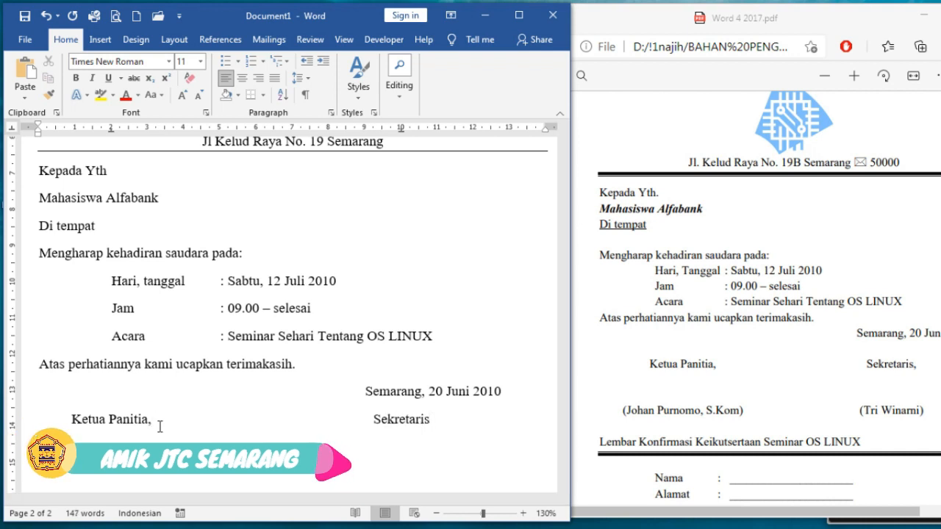
text(,)
scroll(387, 321, down, 3)
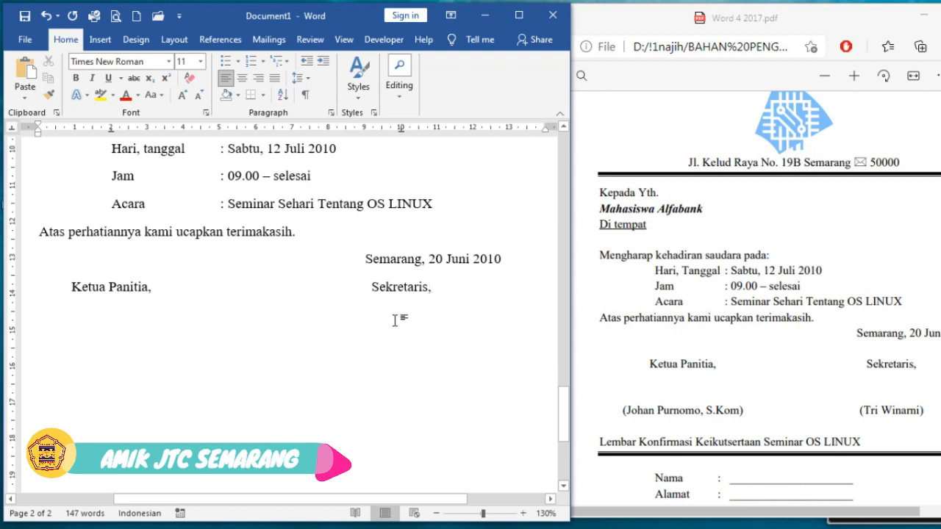
Type both signers' names in parentheses on a line below, separated by tabs
key(Return)
key(Return)
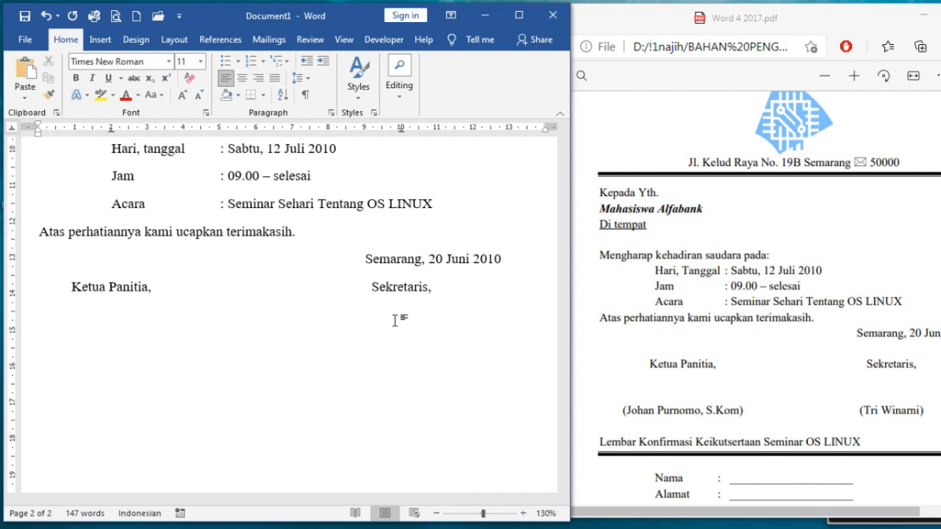
text(())
key(Left)
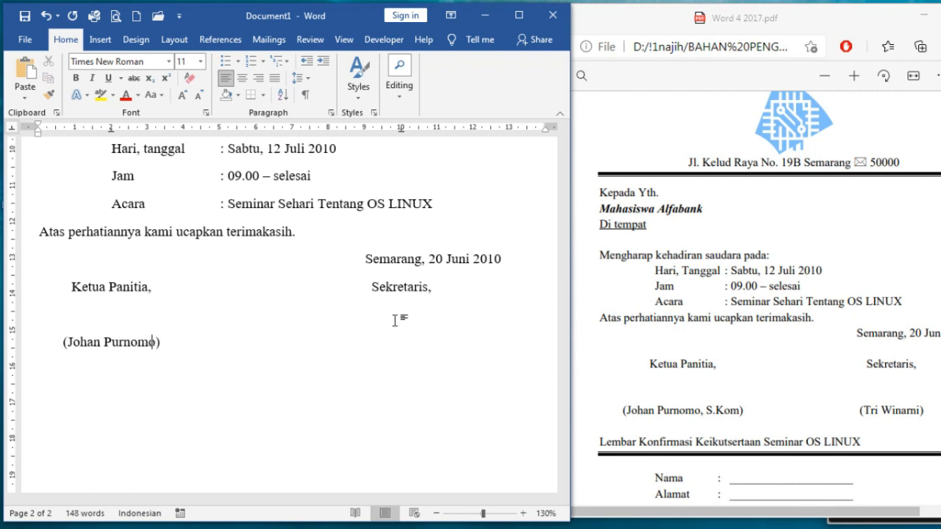
text(, S.Kom)				()
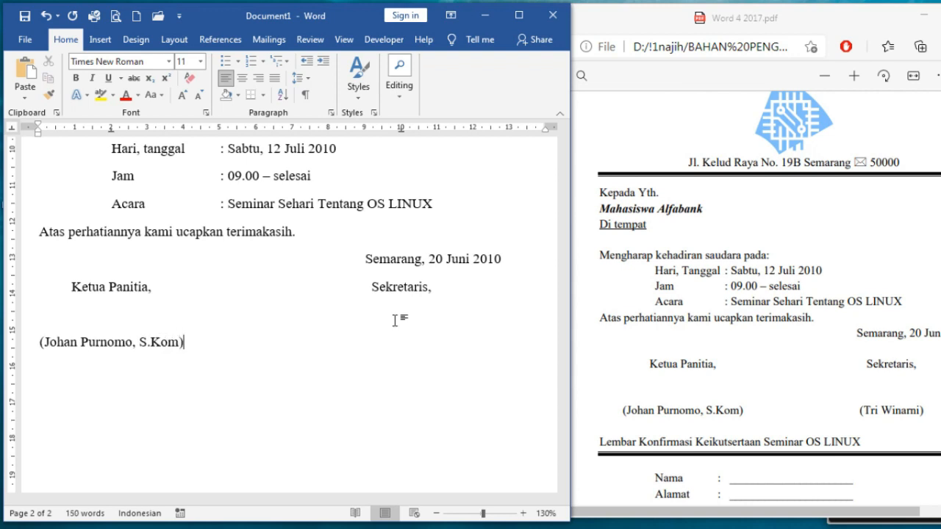
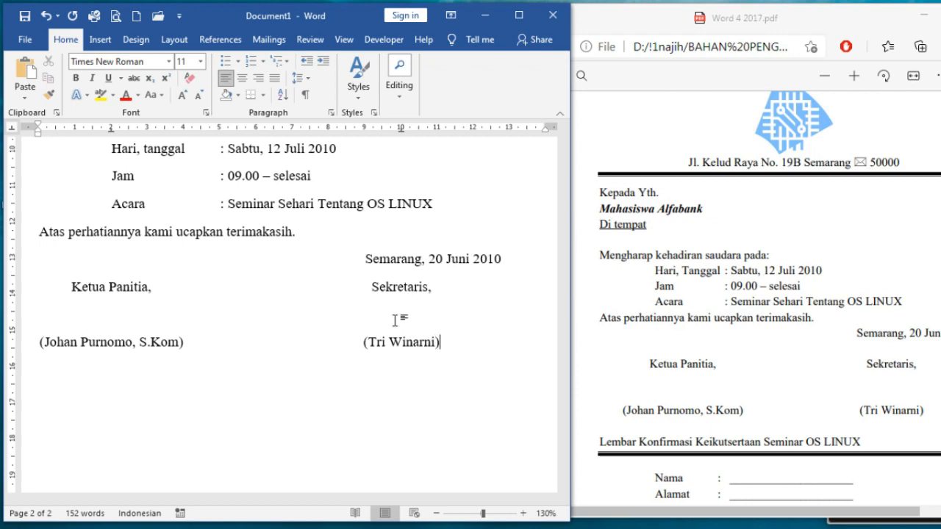
scroll(395, 321, up, 5)
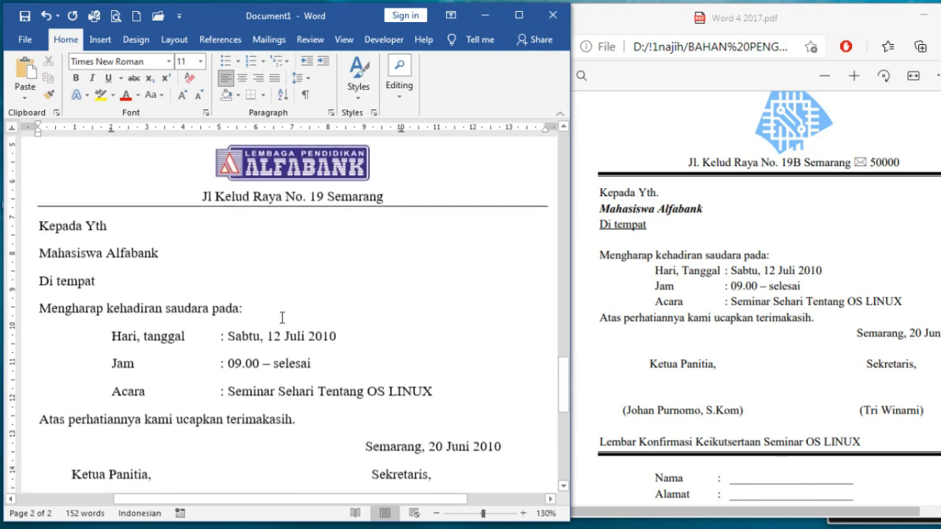
Make the 'Mahasiswa Alfabank' line bold, italic and underlined
click(31, 241)
click(76, 78)
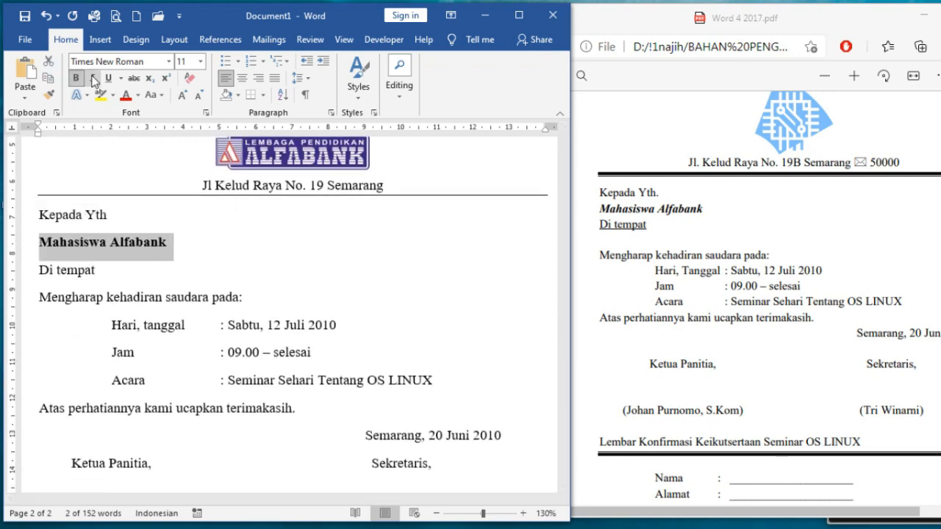
click(92, 77)
click(108, 78)
scroll(321, 279, down, 3)
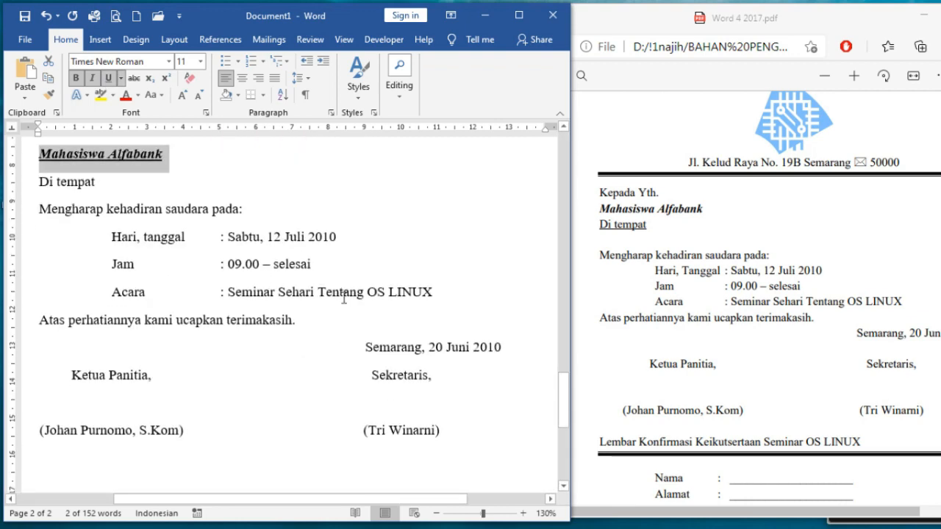
Maximize the Word window and move the insertion point up to the date line
click(518, 17)
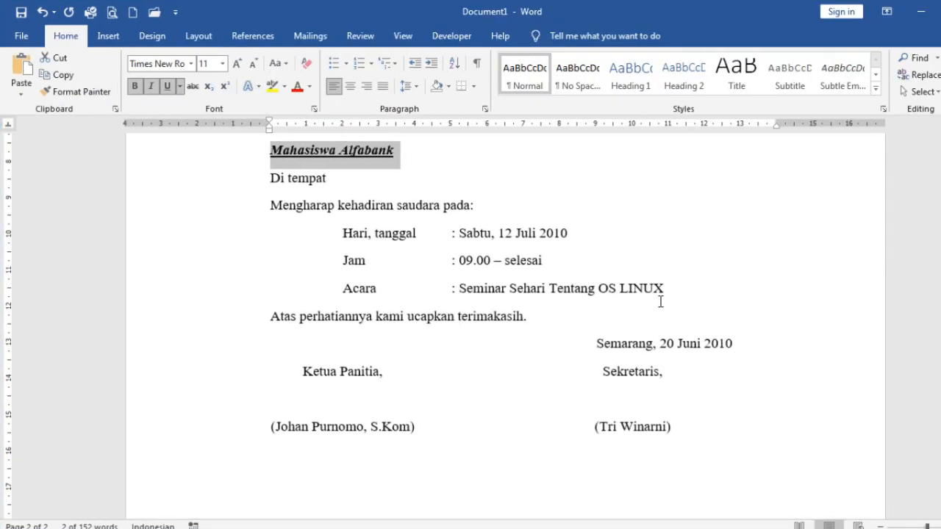
scroll(682, 327, up, 1)
scroll(681, 327, up, 1)
click(444, 350)
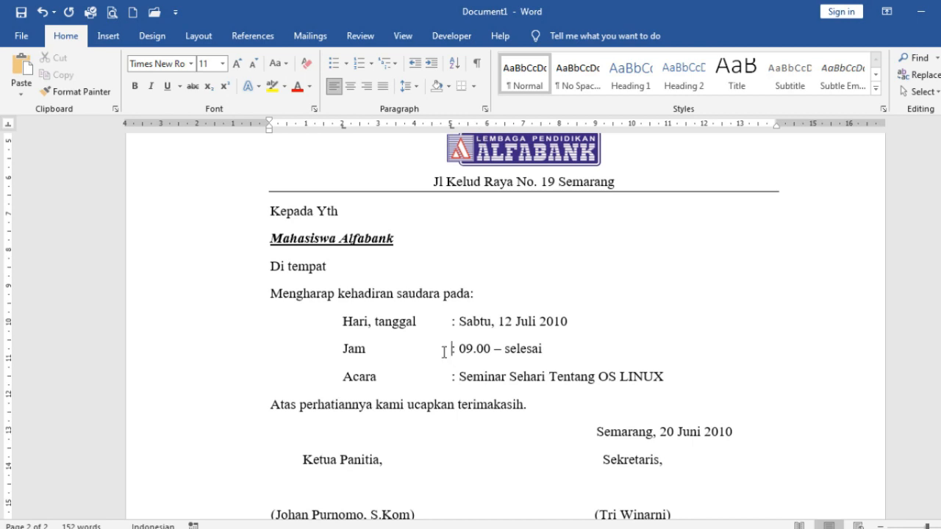
key(Up)
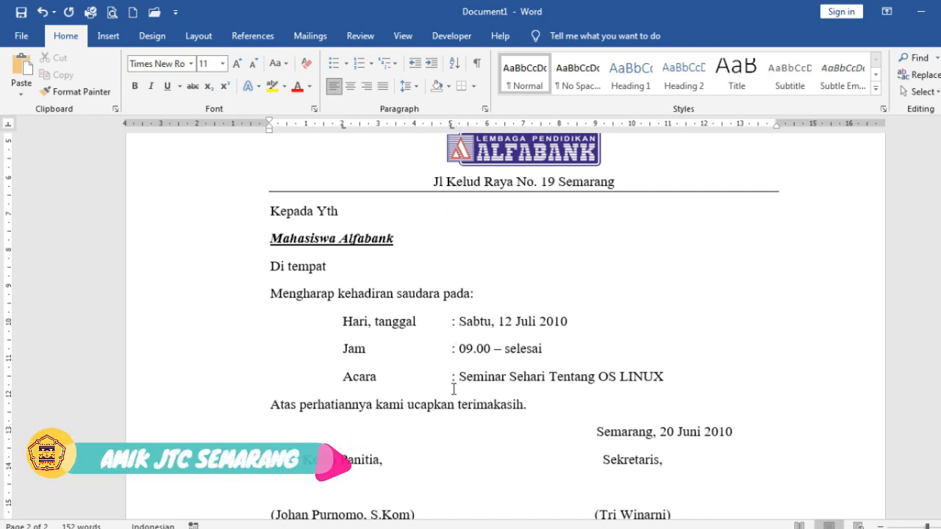
Review the finished letter by scrolling, then restore Word to half-screen size
scroll(722, 426, down, 2)
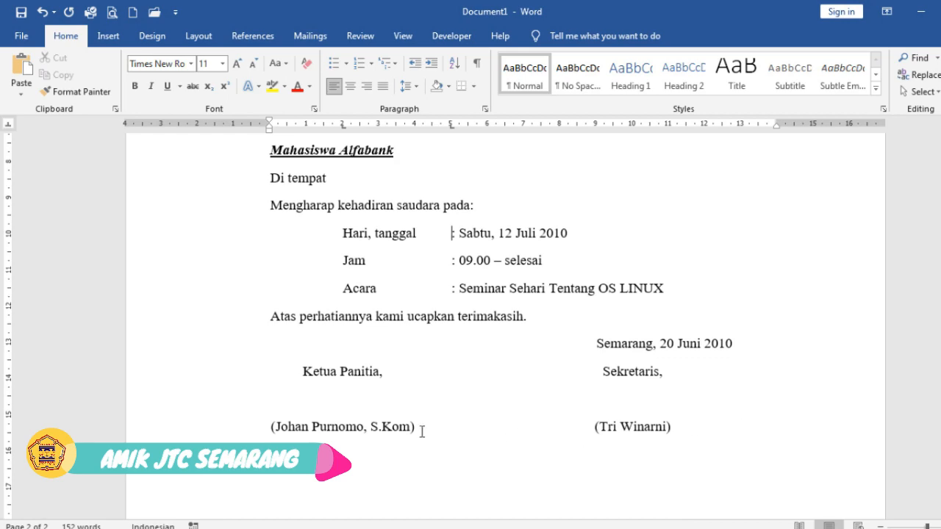
scroll(708, 422, up, 12)
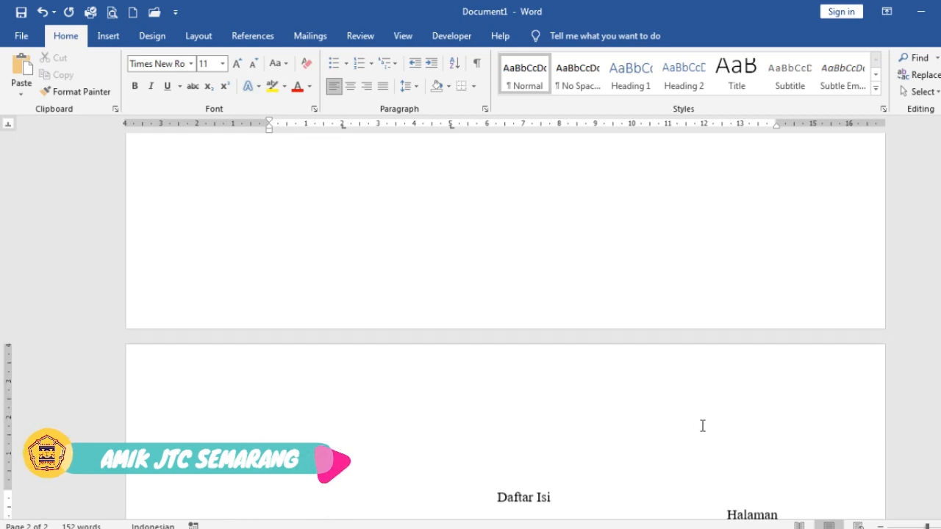
scroll(703, 426, up, 12)
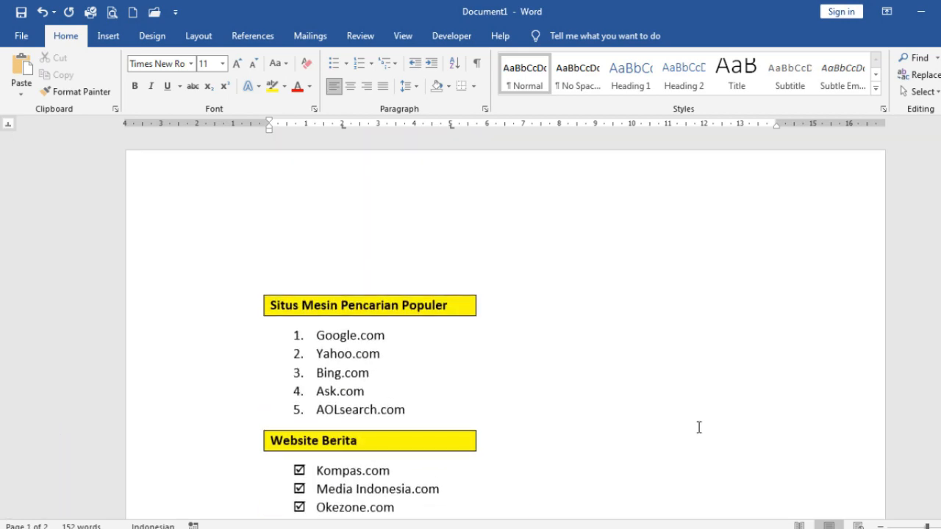
scroll(699, 427, down, 12)
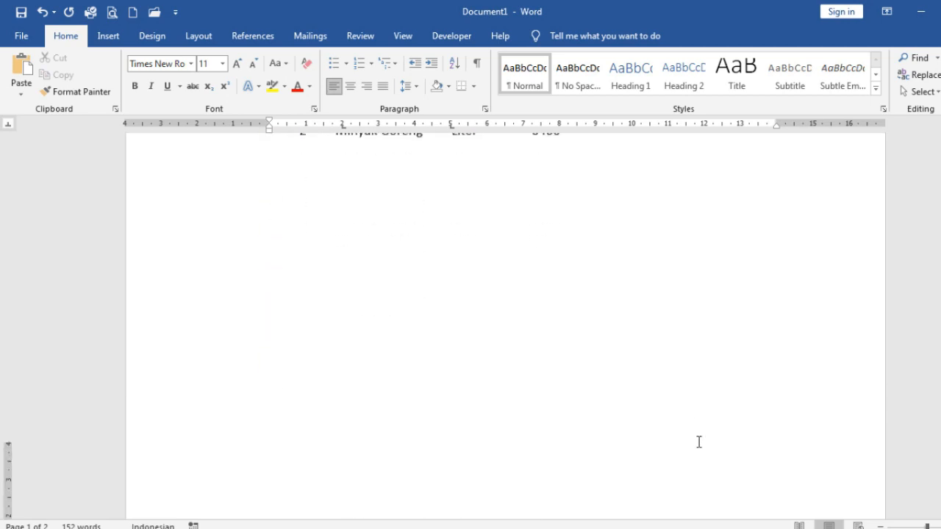
scroll(699, 441, down, 10)
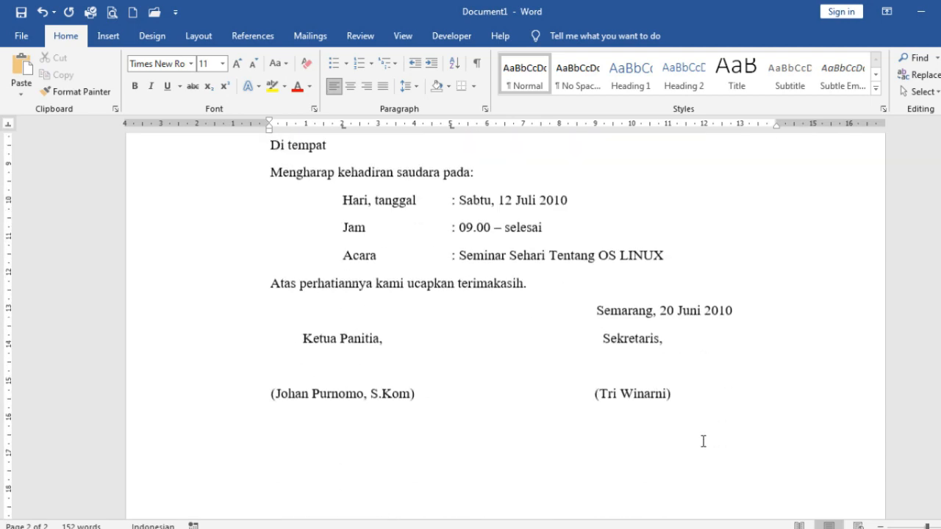
scroll(703, 441, up, 3)
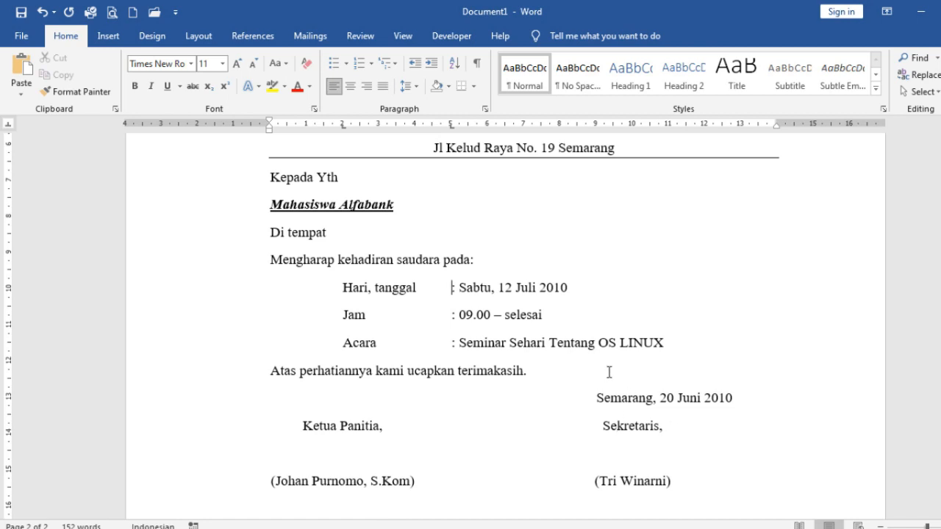
scroll(618, 323, up, 3)
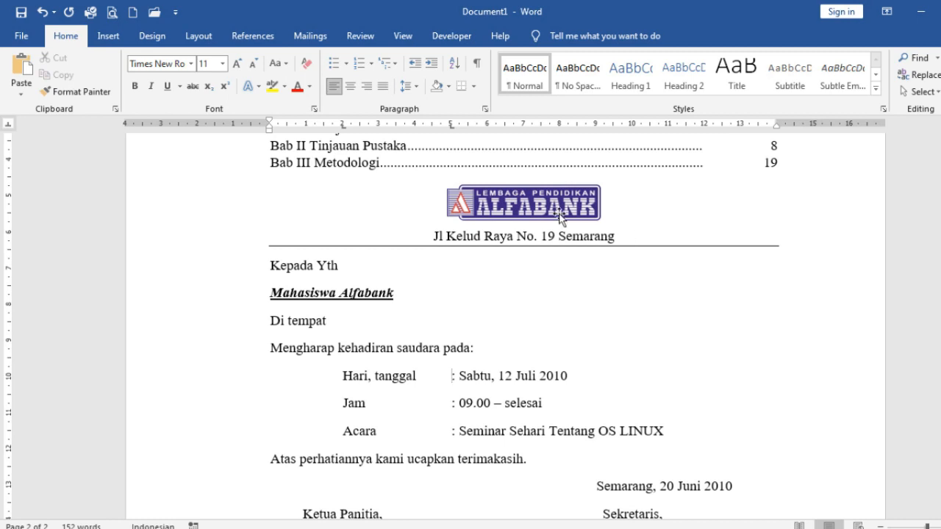
click(940, 11)
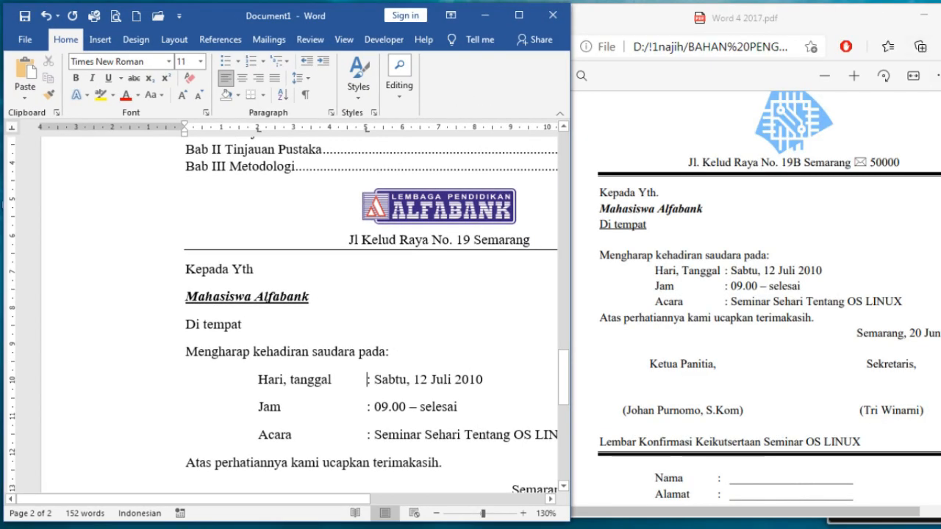
Maximize the Edge PDF viewer and scroll to page 1's DAFTAR HARGA BARANG table
click(940, 14)
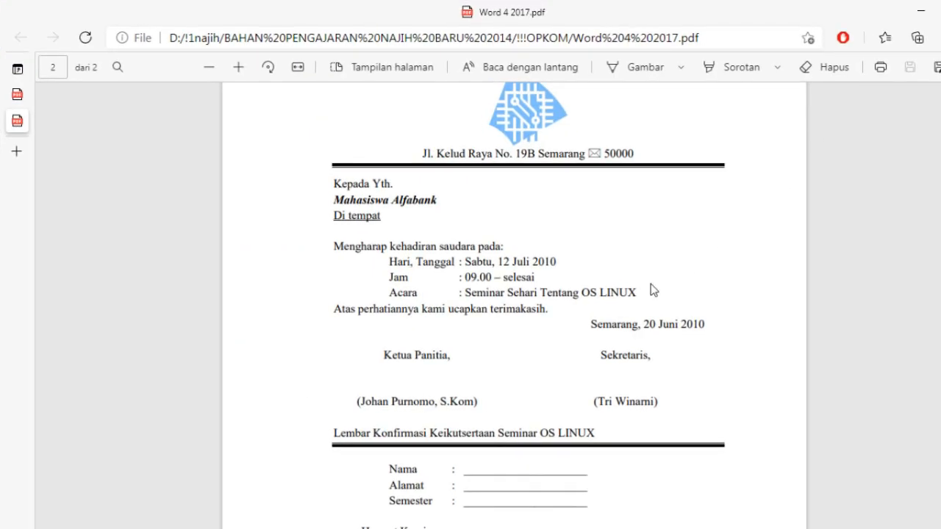
scroll(652, 291, up, 5)
scroll(652, 291, up, 6)
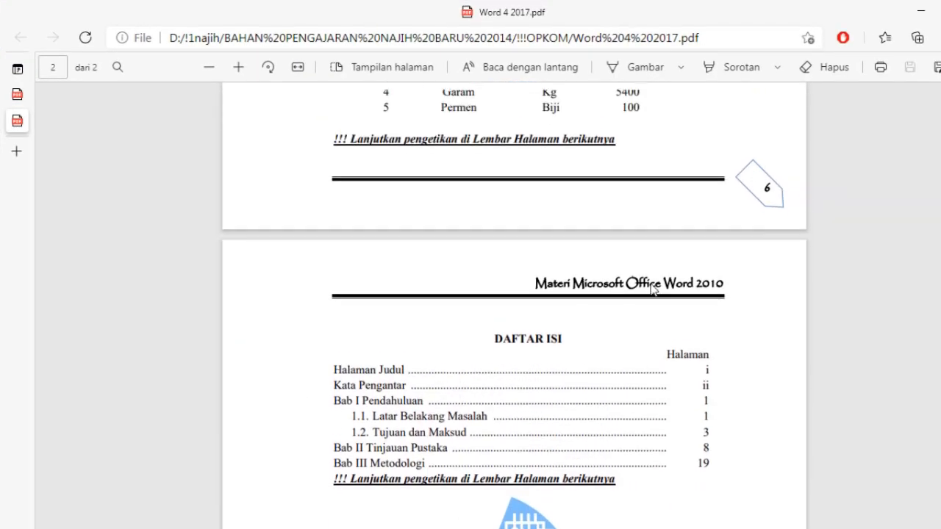
scroll(651, 290, down, 1)
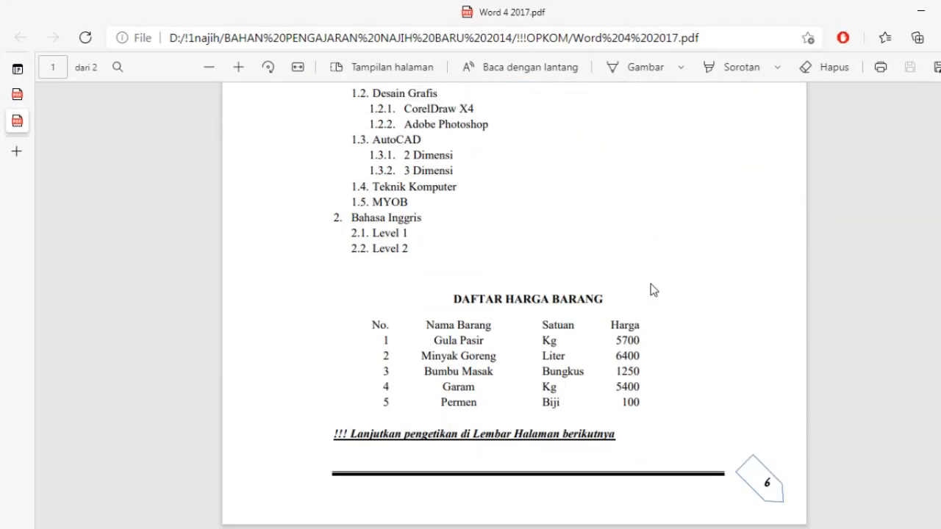